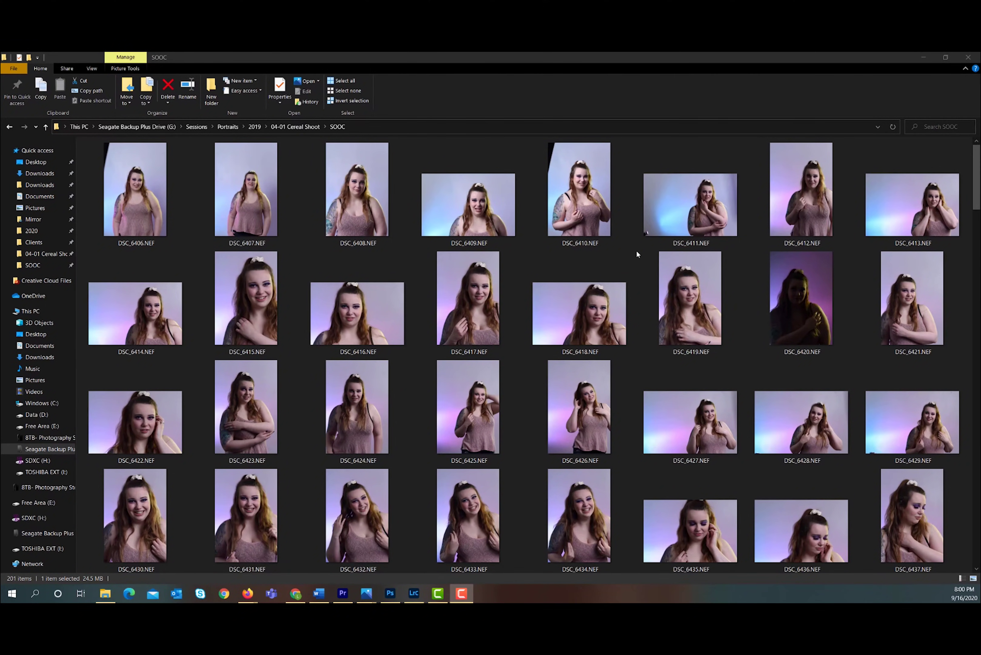
Maximize the Photos window showing the unedited DSC_6411.NEF from the SOOC folder
scroll(635, 254, down, 5)
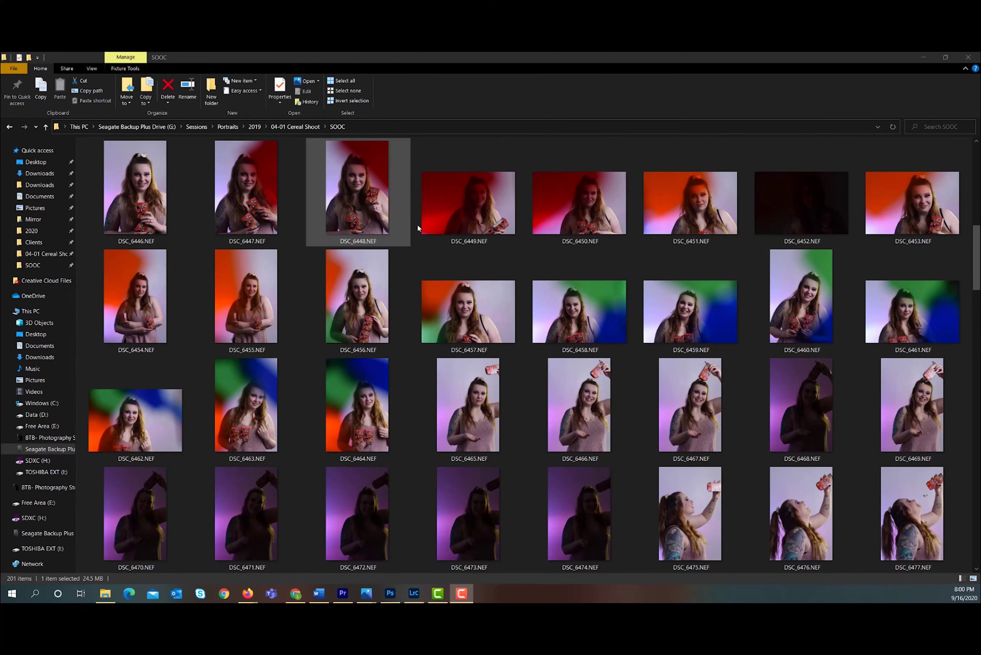
scroll(851, 401, up, 5)
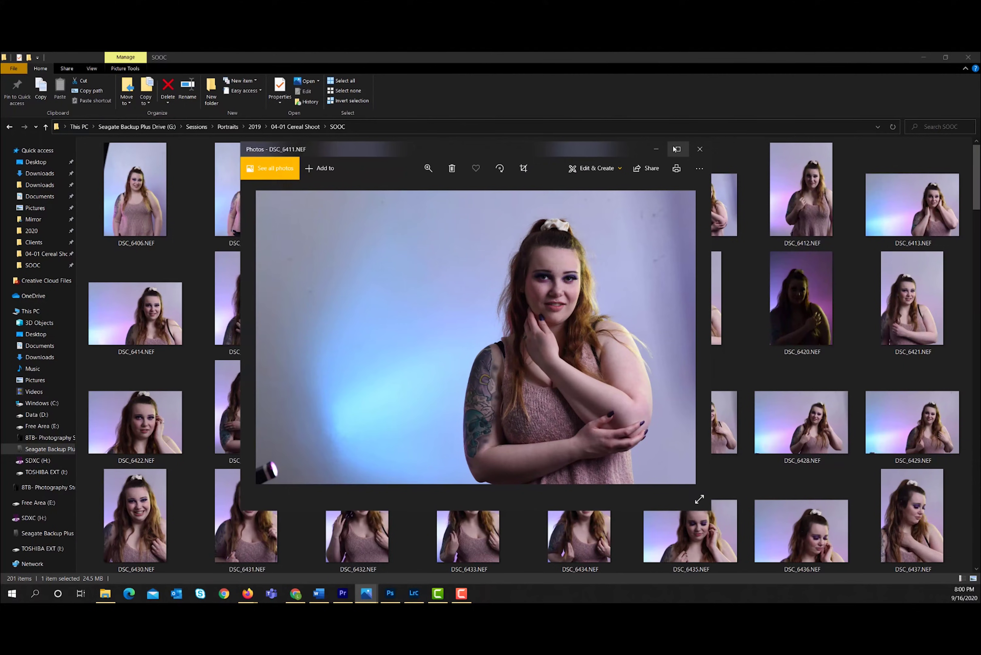
click(676, 149)
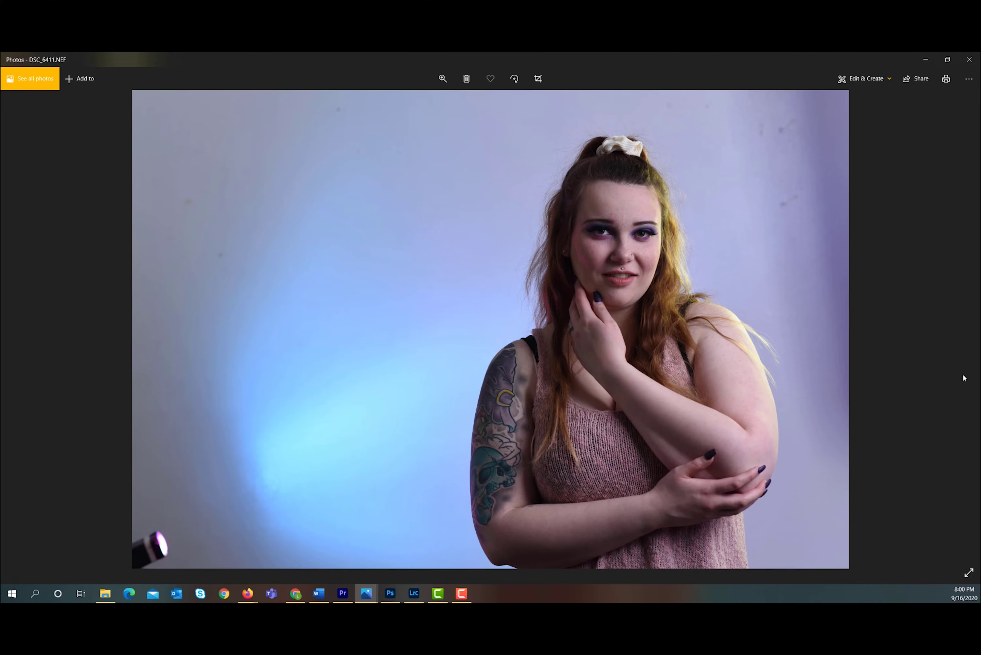
Step through DSC_6412 and DSC_6413 in Photos, then close the viewer
click(949, 329)
click(949, 330)
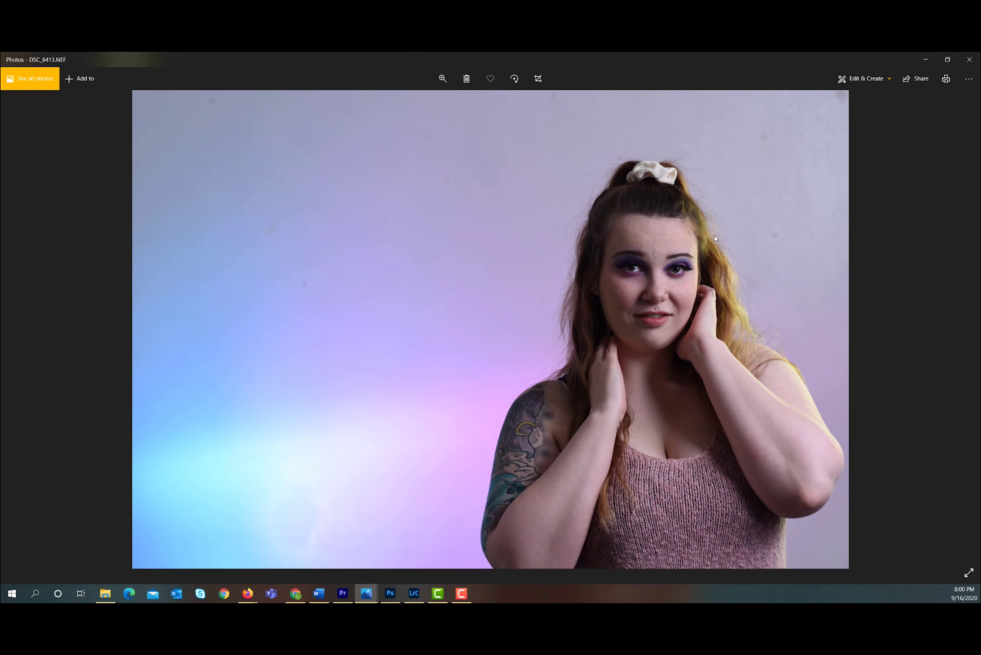
click(969, 59)
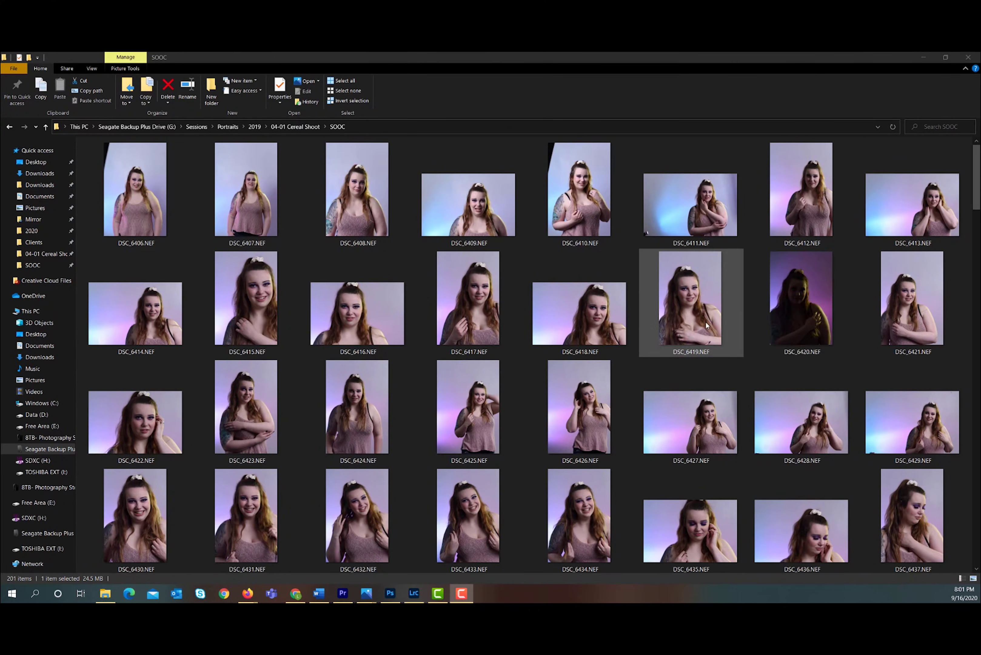
Open DSC_6435 in Photos, centre and maximize its window, then close it
scroll(704, 322, down, 2)
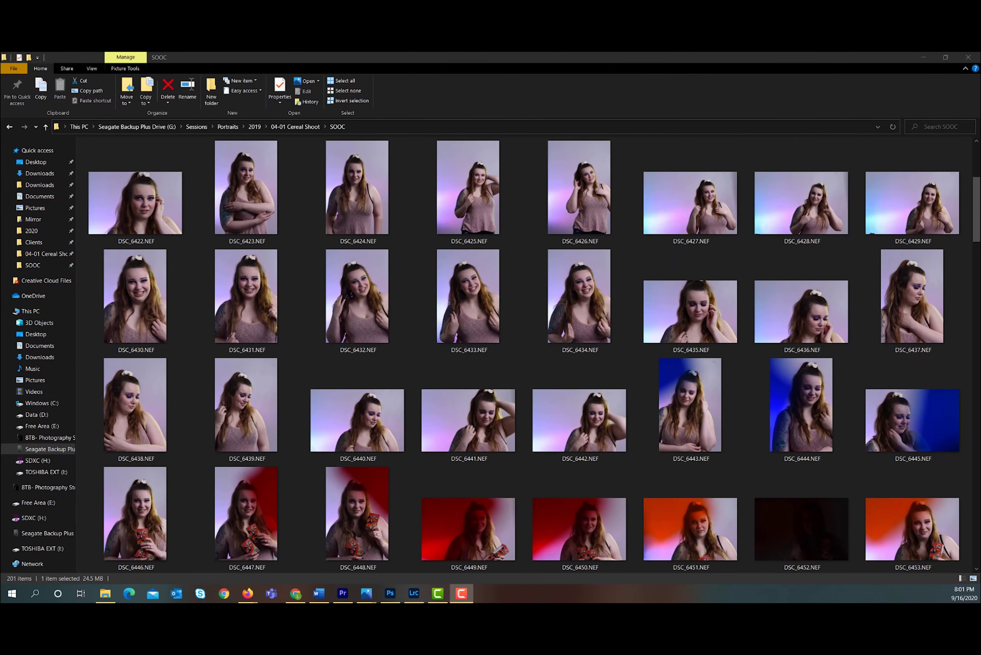
double_click(704, 322)
drag(834, 197, 424, 166)
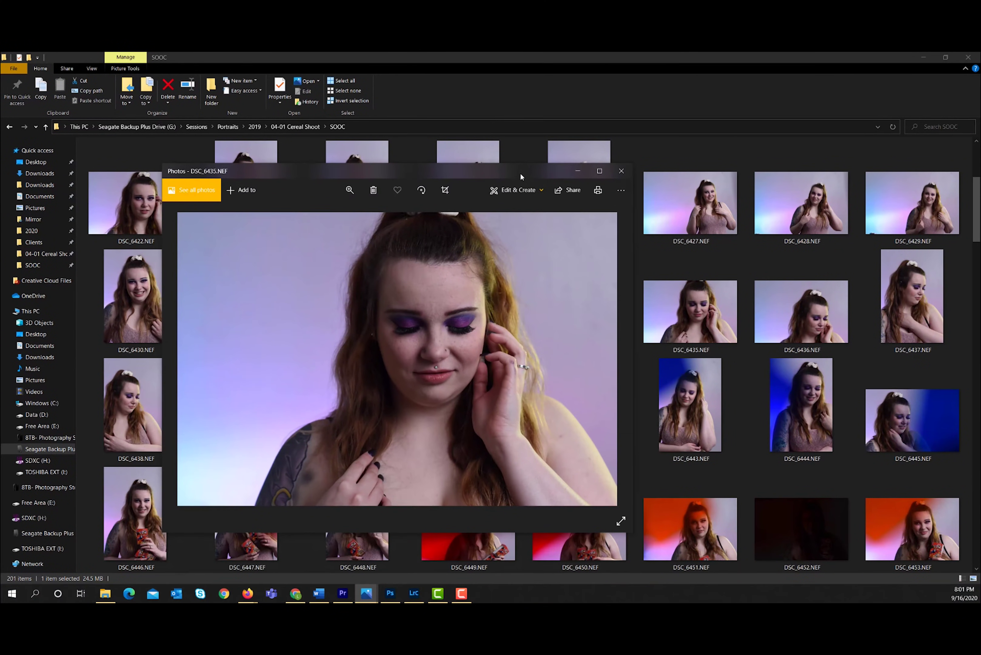
click(598, 171)
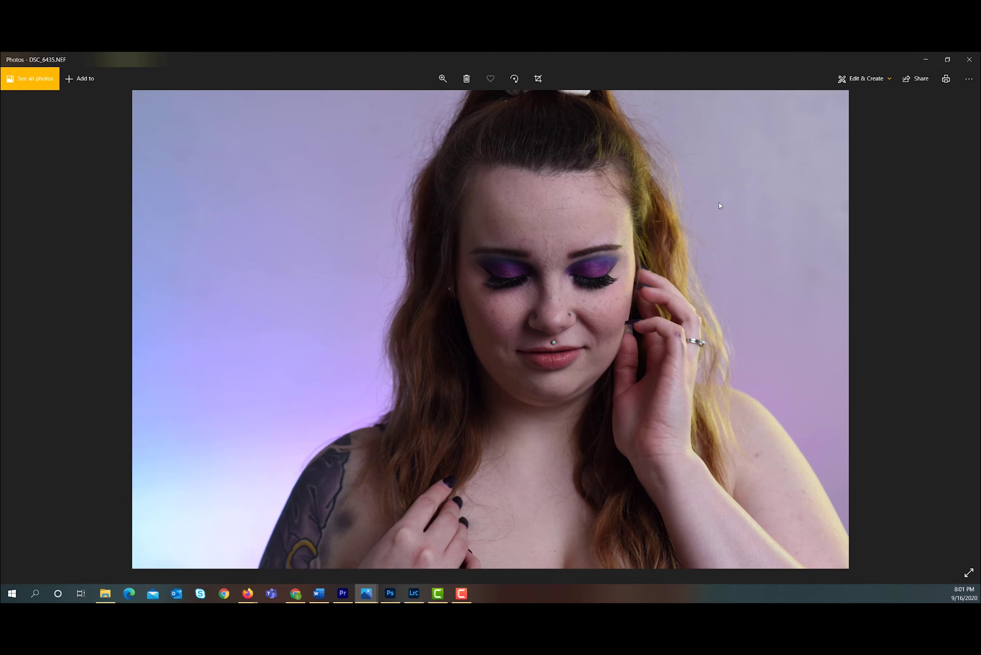
click(969, 60)
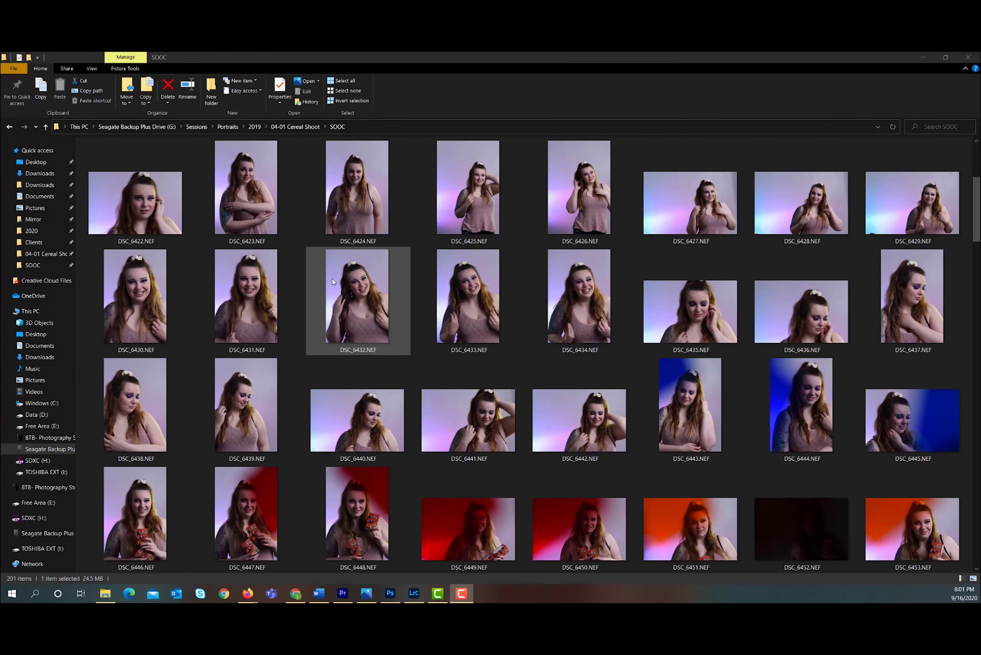
Preview DSC_6445, DSC_6468 and DSC_6490 in Photos, closing each viewer afterwards
scroll(331, 281, down, 3)
scroll(656, 281, up, 3)
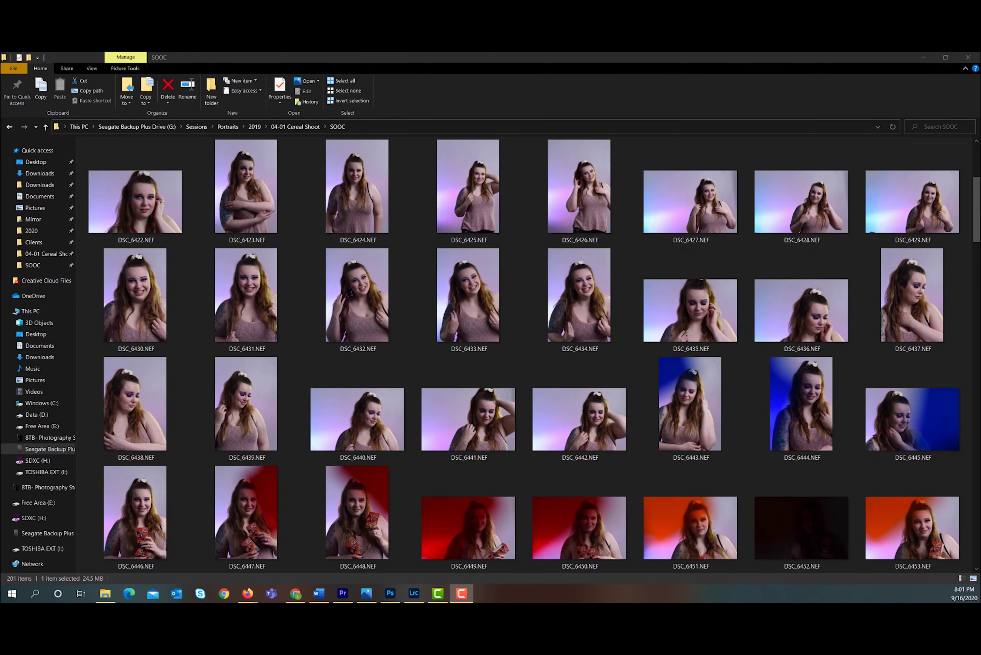
double_click(922, 416)
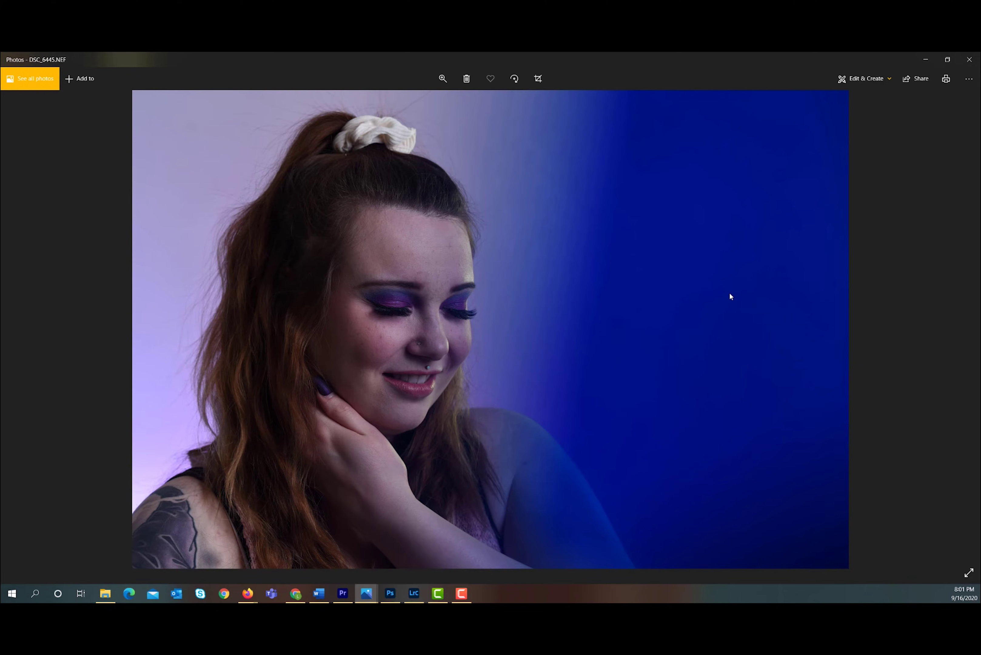
click(969, 59)
scroll(631, 335, down, 3)
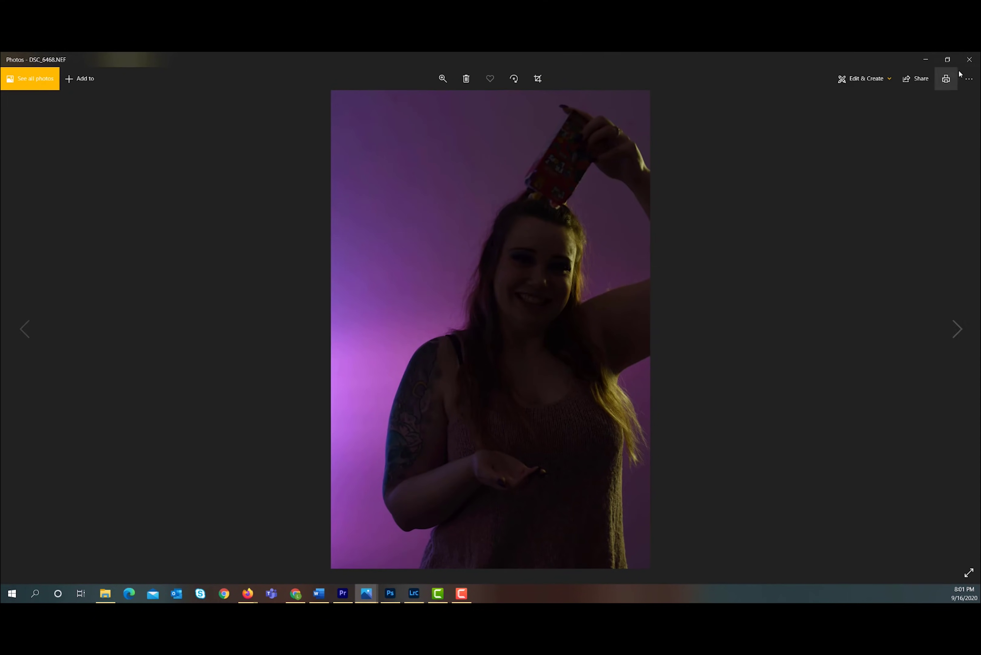
click(969, 59)
double_click(577, 416)
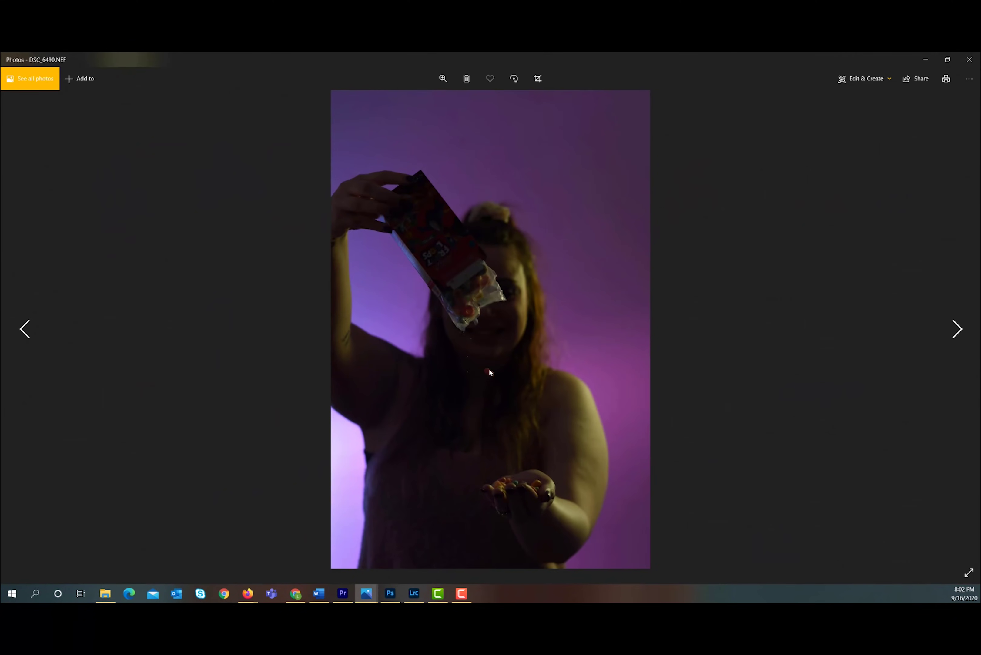
click(969, 60)
Scroll the SOOC grid, reopen DSC_6445 full-size, then bring Lightroom Classic forward
scroll(584, 407, down, 5)
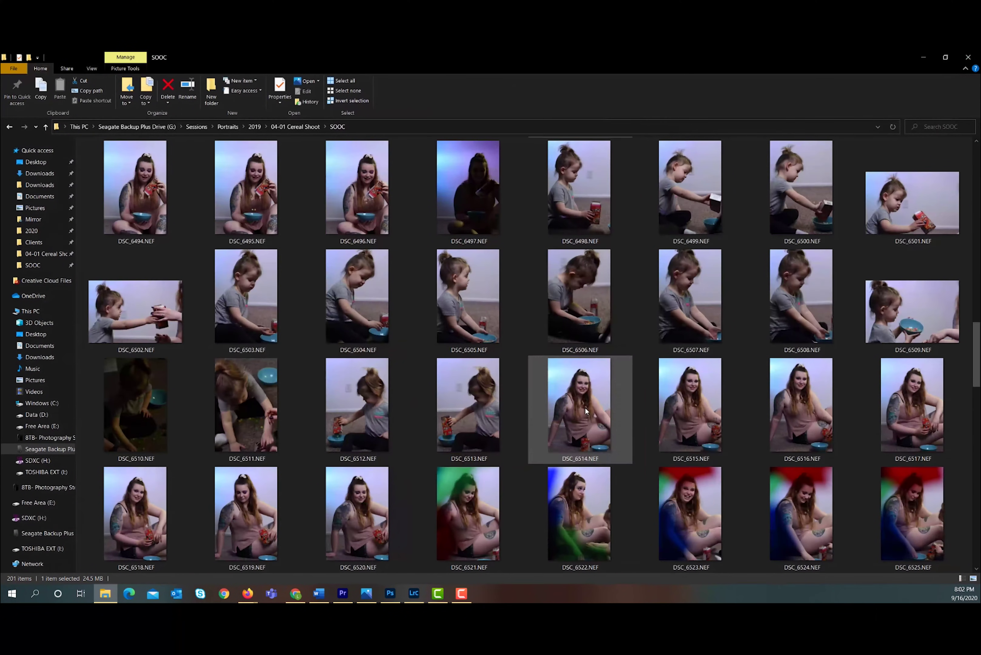
scroll(849, 348, down, 15)
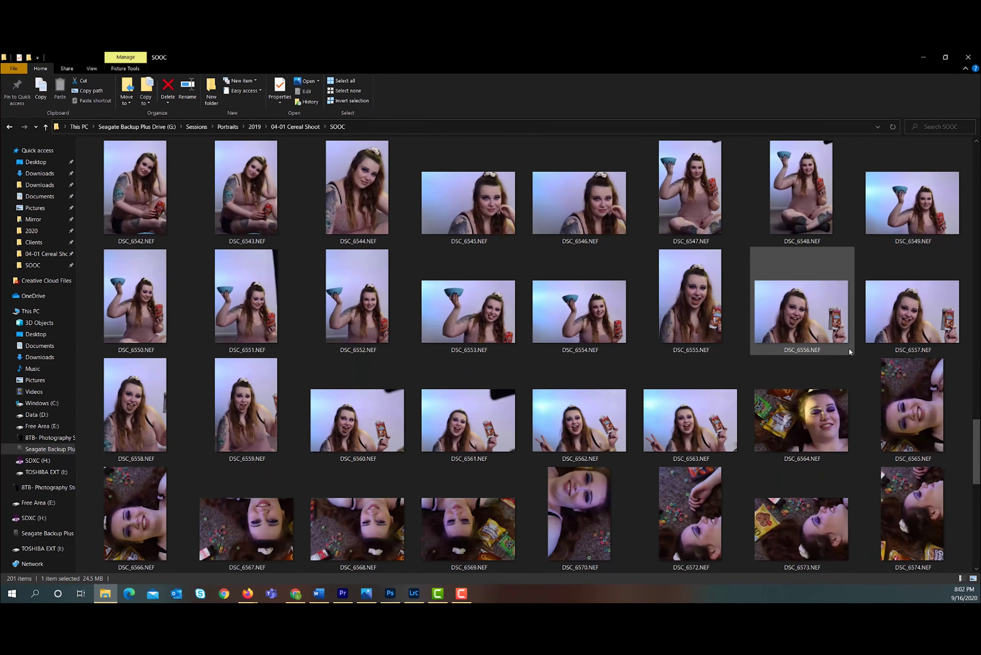
scroll(413, 321, down, 5)
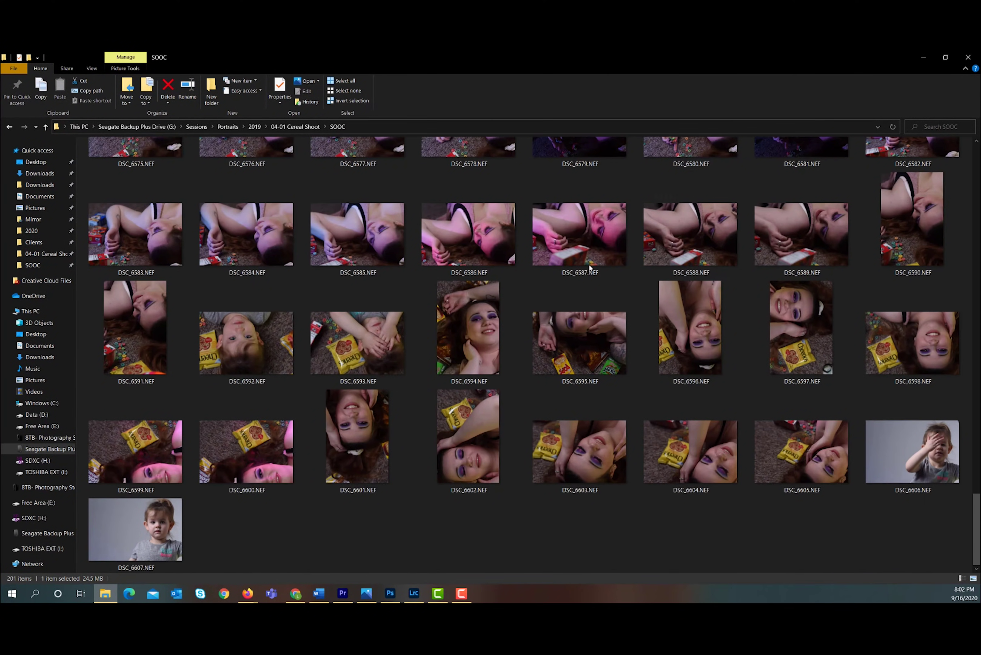
scroll(753, 366, up, 12)
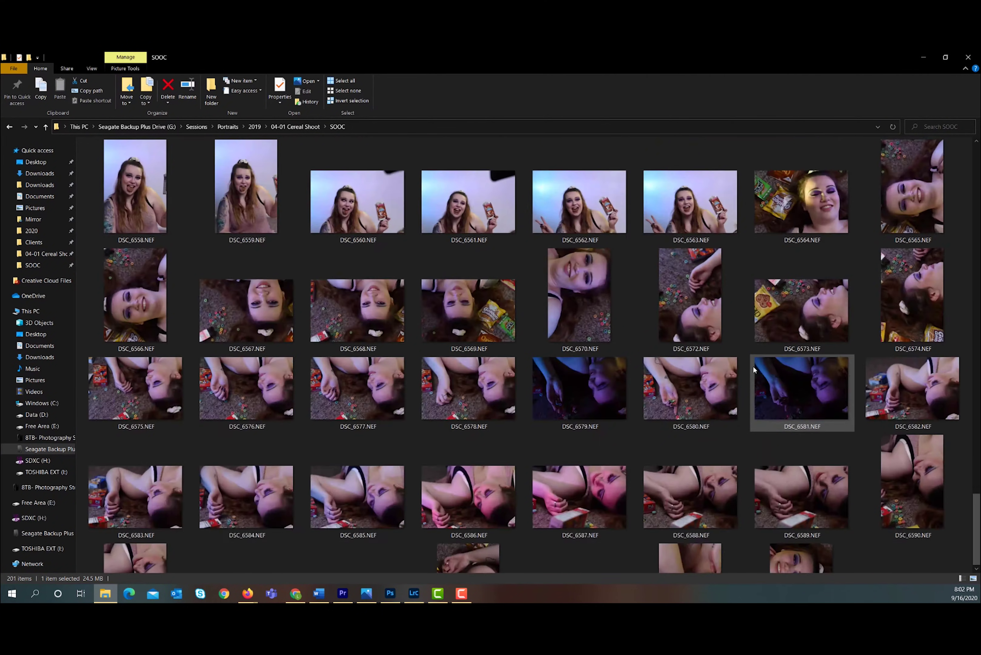
scroll(753, 370, up, 10)
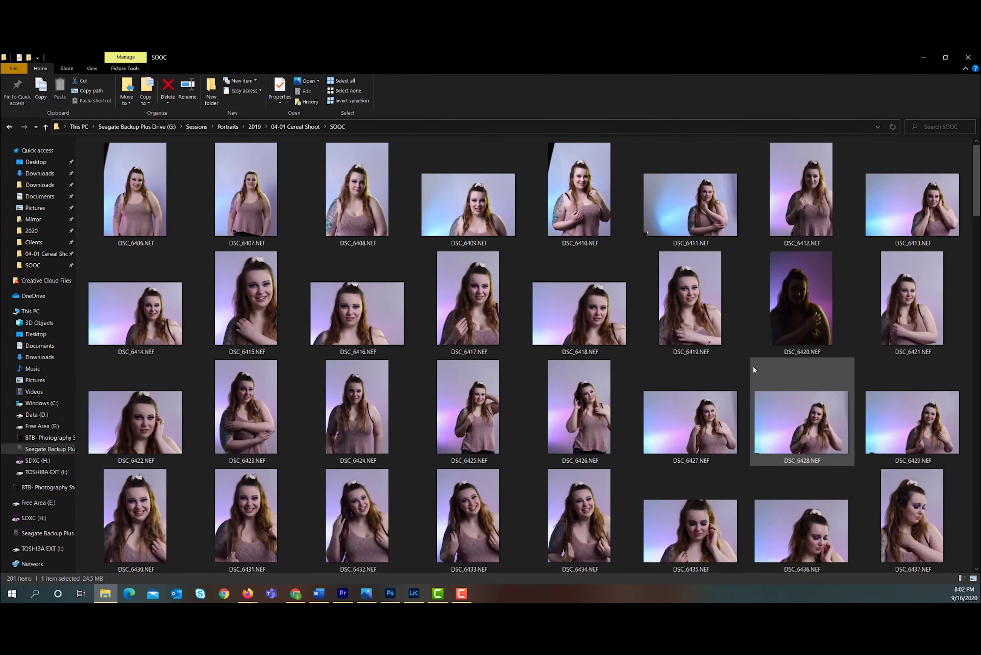
scroll(753, 366, down, 3)
scroll(880, 347, up, 3)
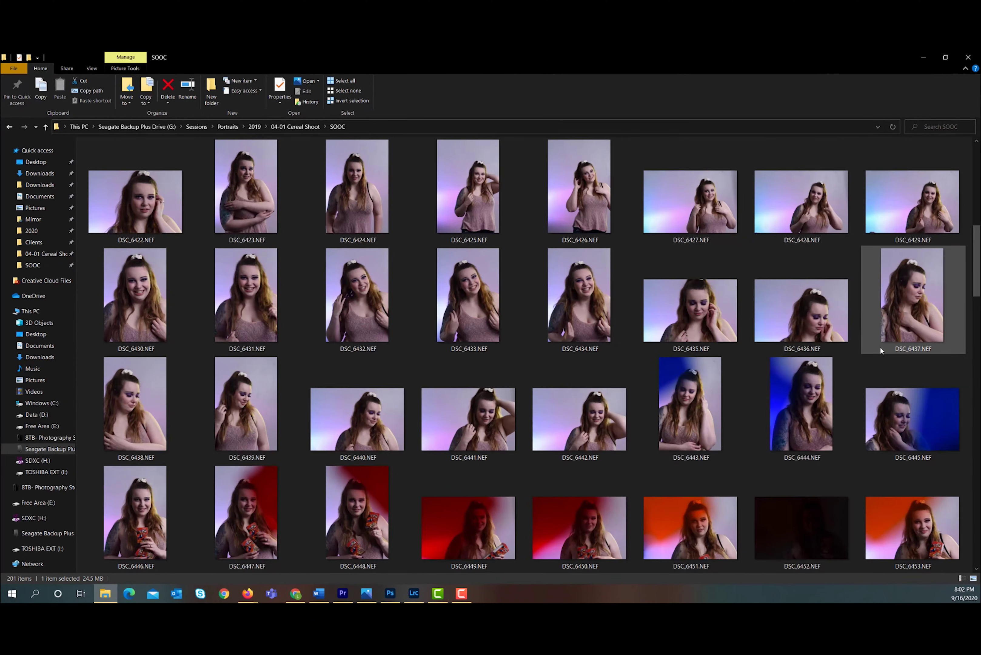
double_click(920, 413)
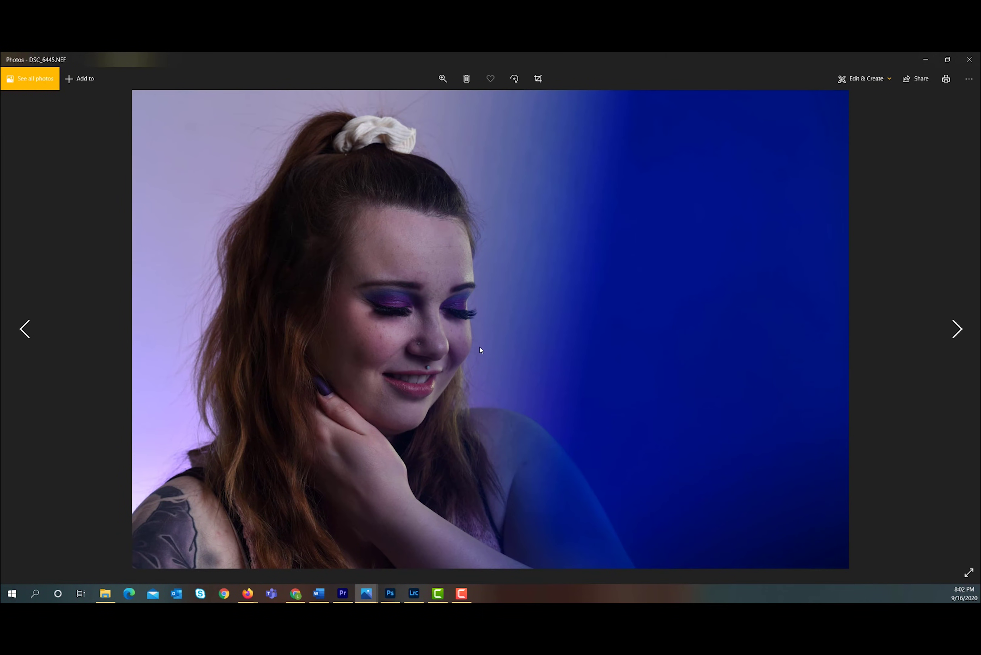
click(415, 592)
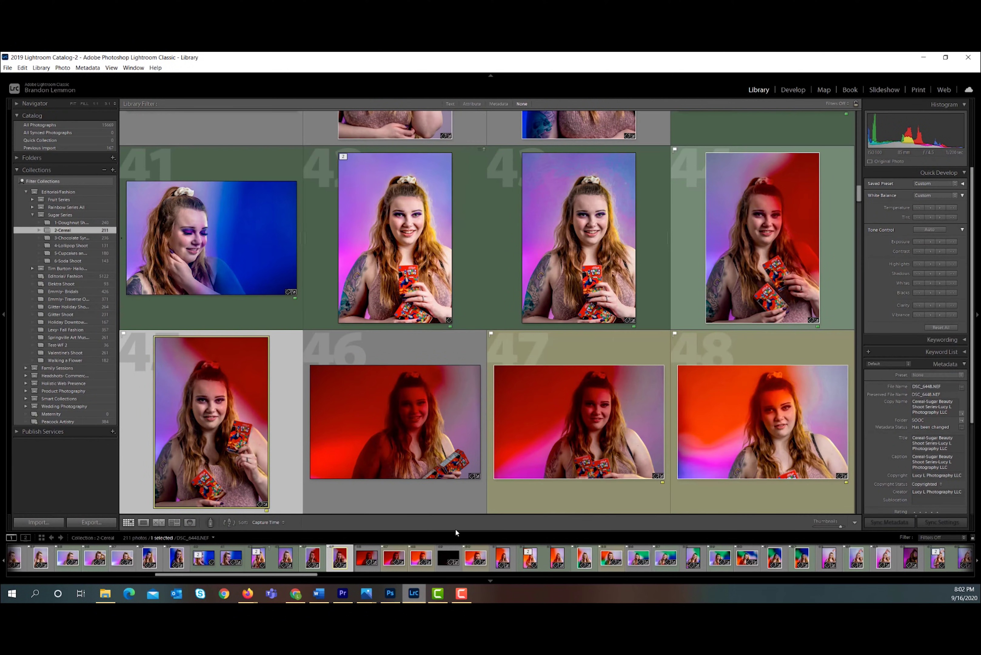
Select the edited TIFF version of DSC_6445 and view it Before/After in Develop
scroll(498, 322, up, 2)
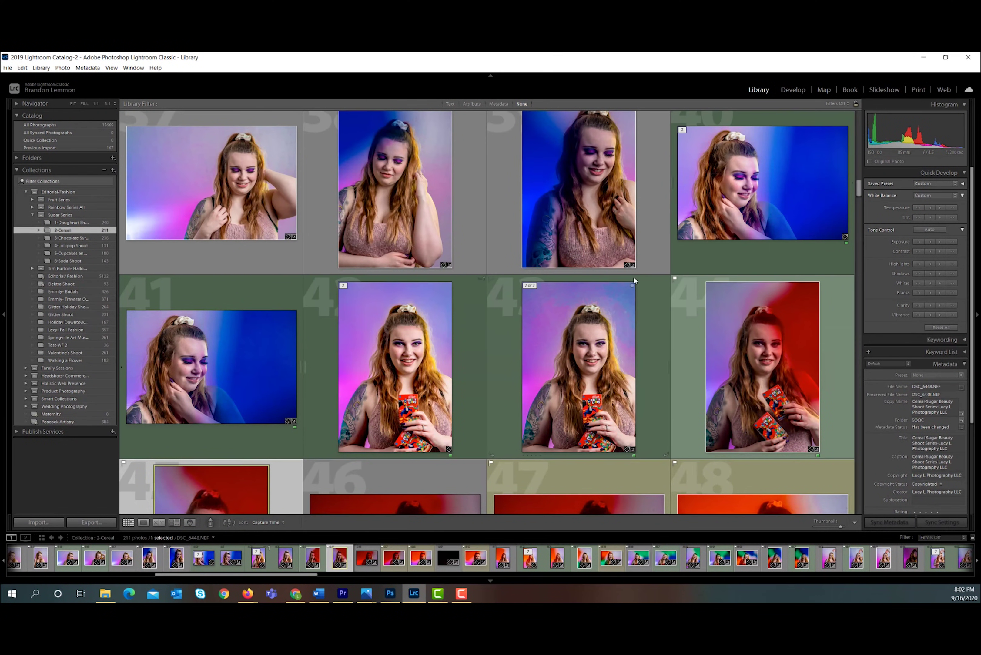
click(796, 257)
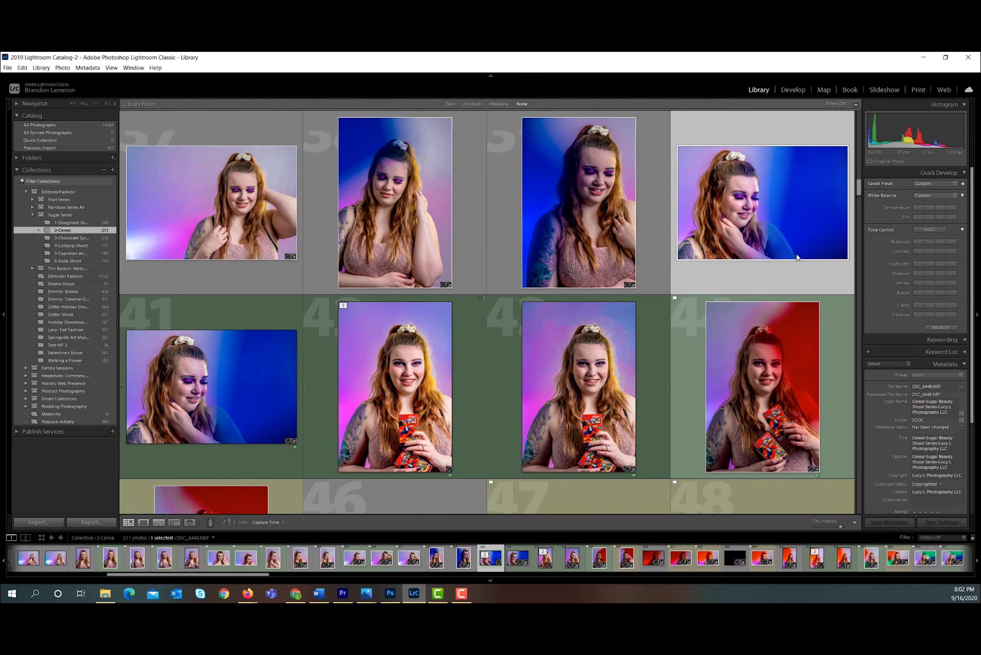
click(343, 306)
click(764, 280)
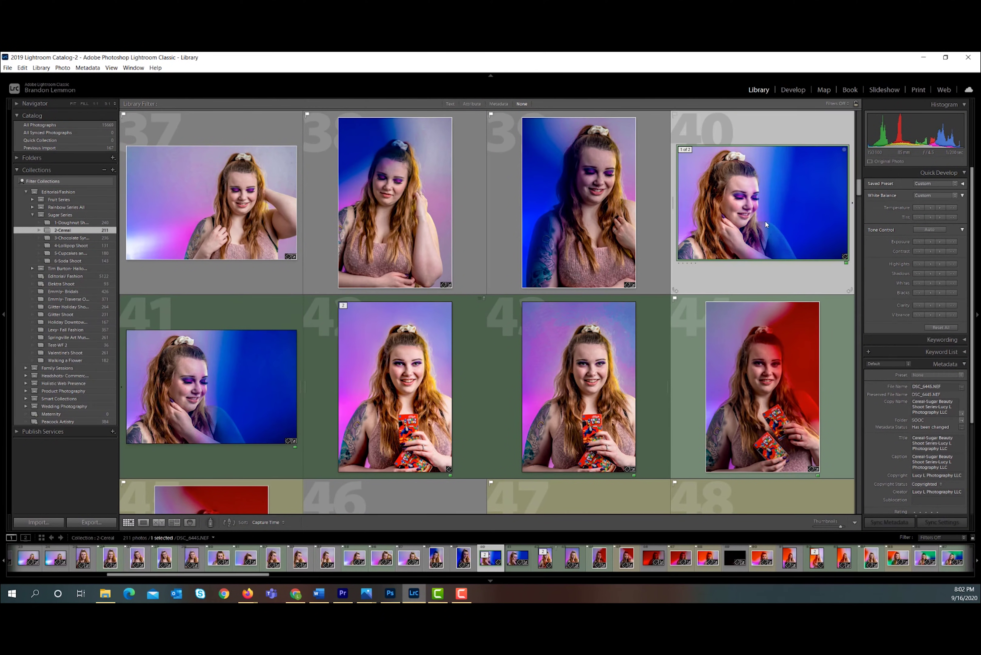
click(195, 317)
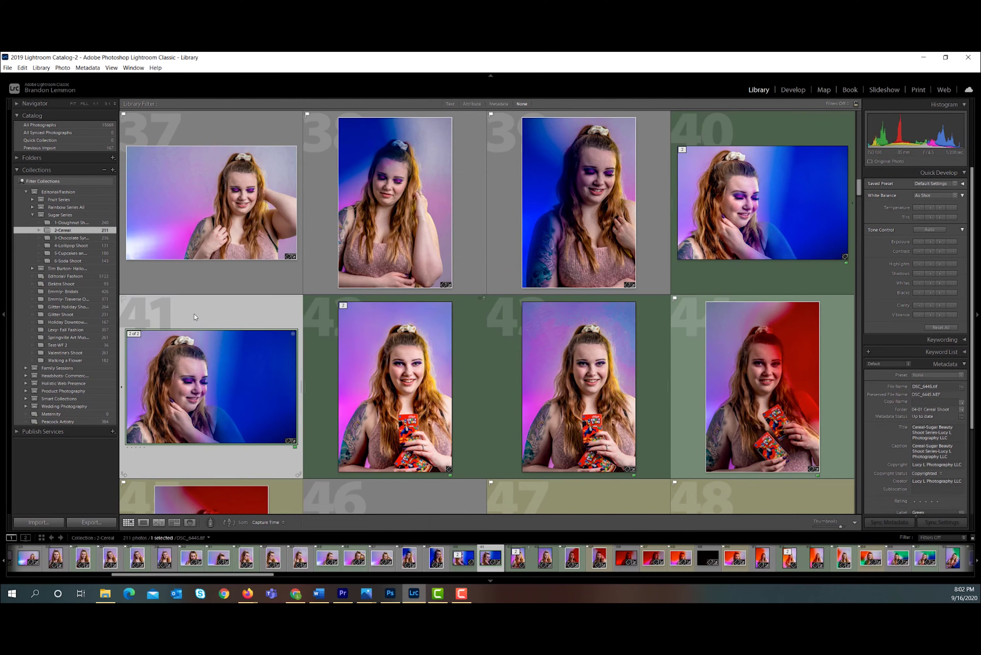
click(798, 90)
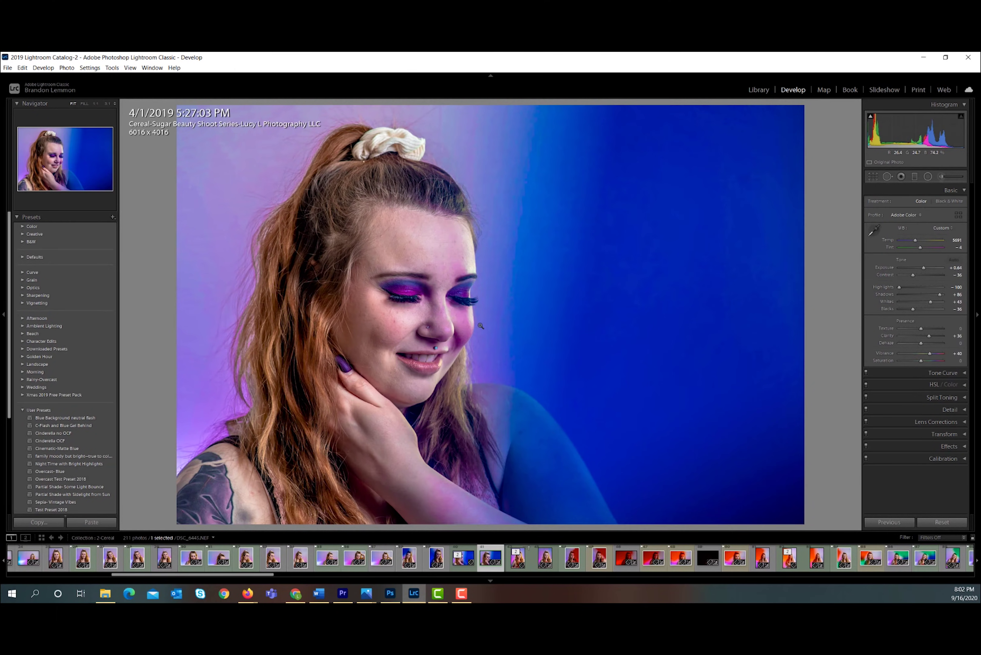
key(y)
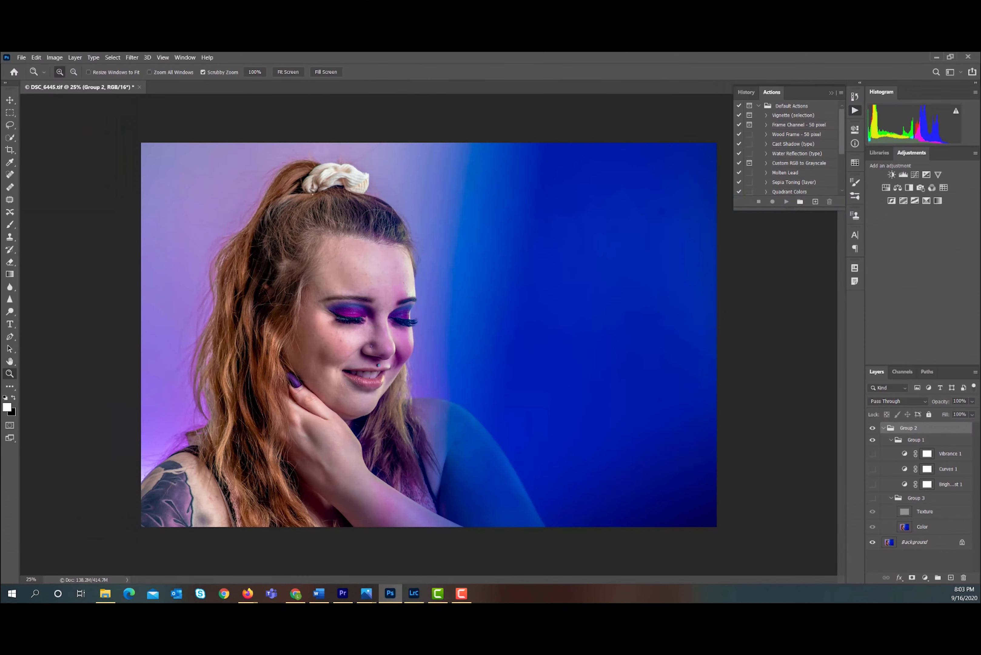
Collapse the History/Actions panel and toggle the Texture and Color group to compare
click(831, 93)
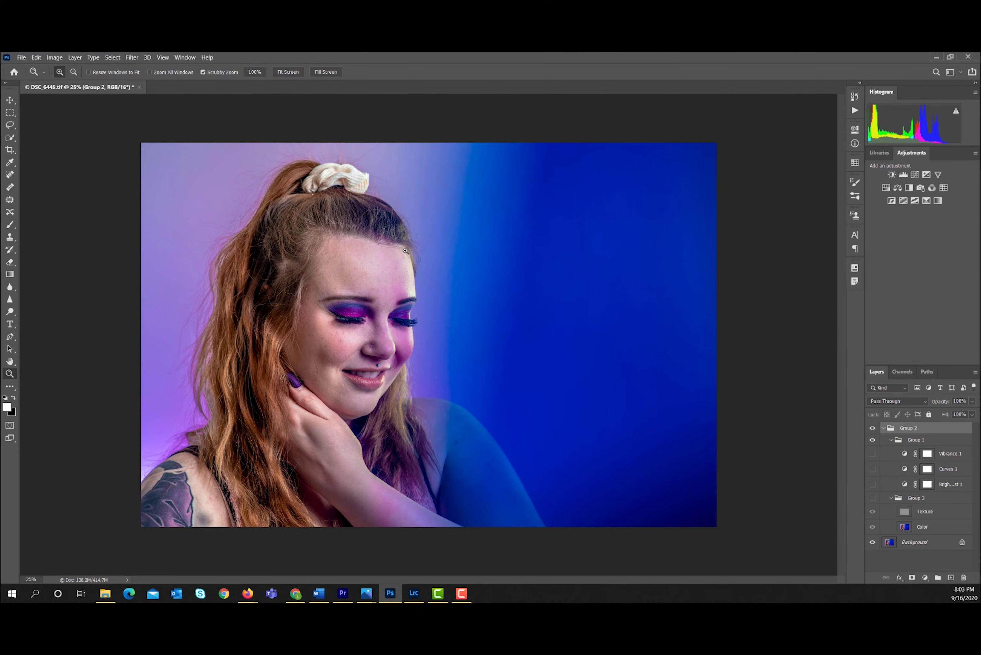
click(872, 499)
click(871, 500)
click(871, 500)
click(872, 501)
click(872, 500)
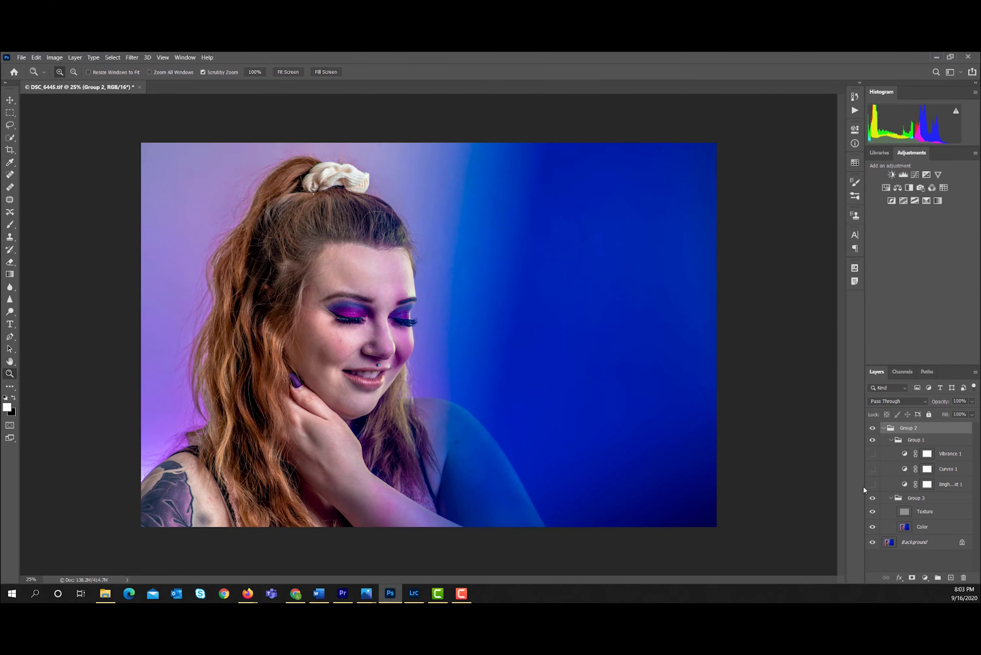
Compare the hair with and without texture, leave Group 3 on, and zoom into the forehead
click(872, 500)
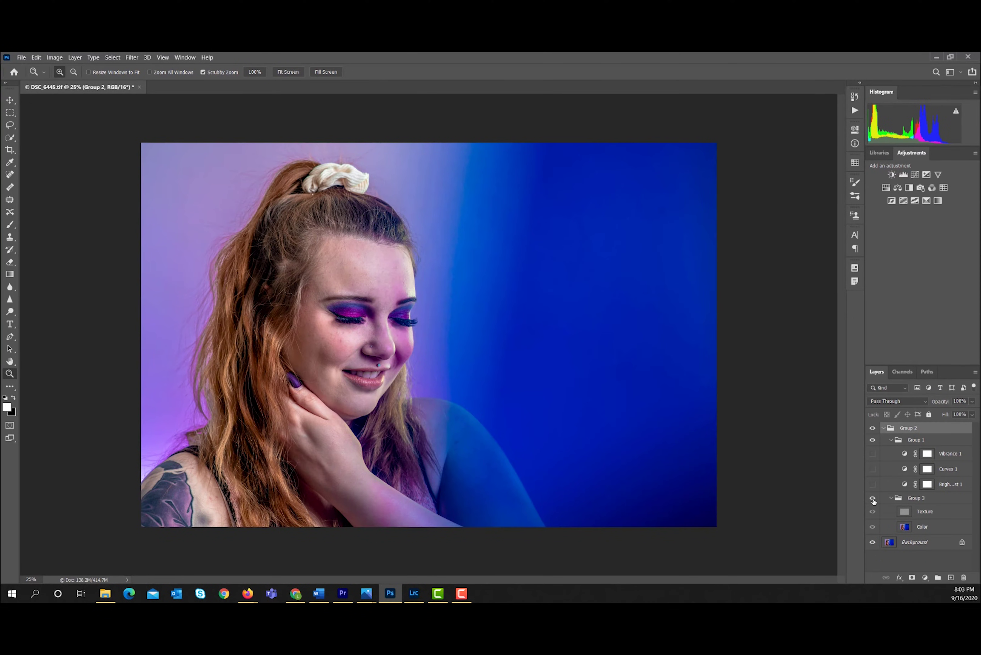
click(872, 500)
click(872, 500)
click(872, 500)
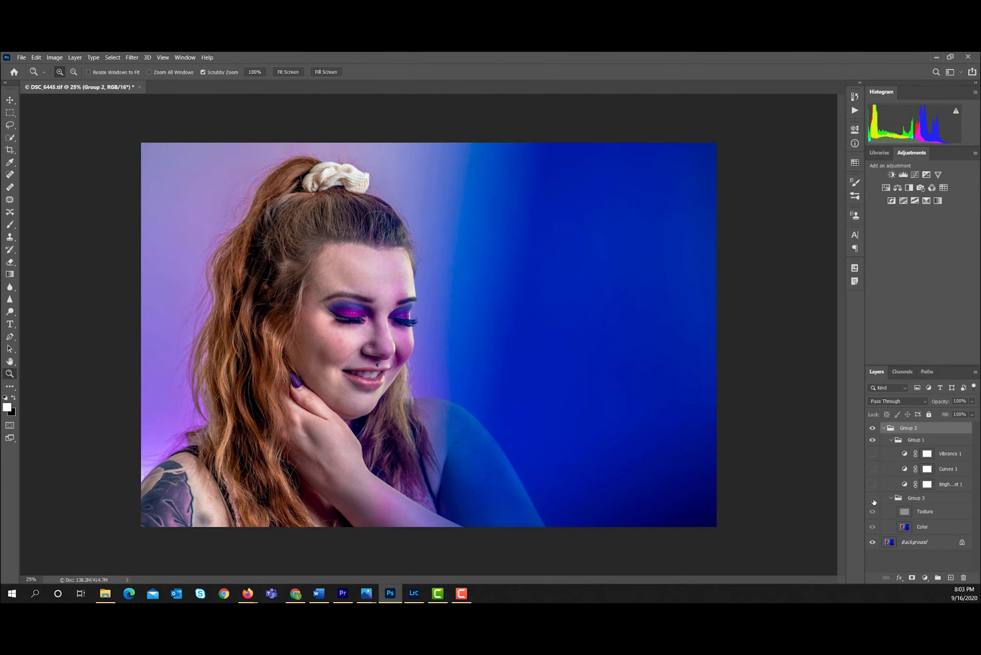
click(872, 501)
click(873, 501)
click(383, 299)
Zoom closer on the face and toggle Group 3 repeatedly to compare the skin retouch
click(383, 299)
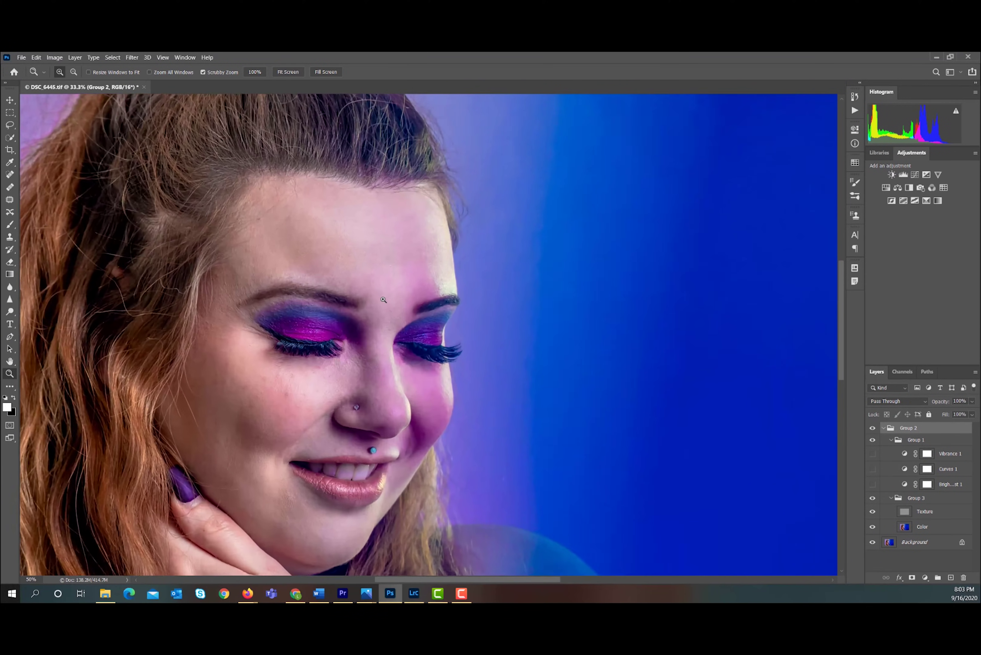
click(383, 299)
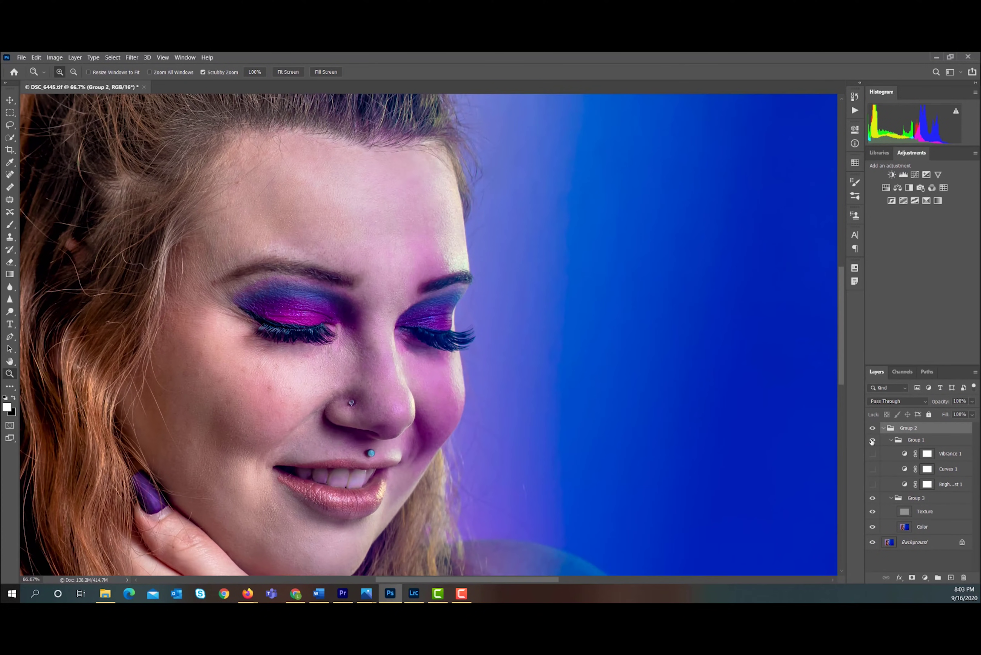
click(873, 499)
click(874, 499)
click(873, 500)
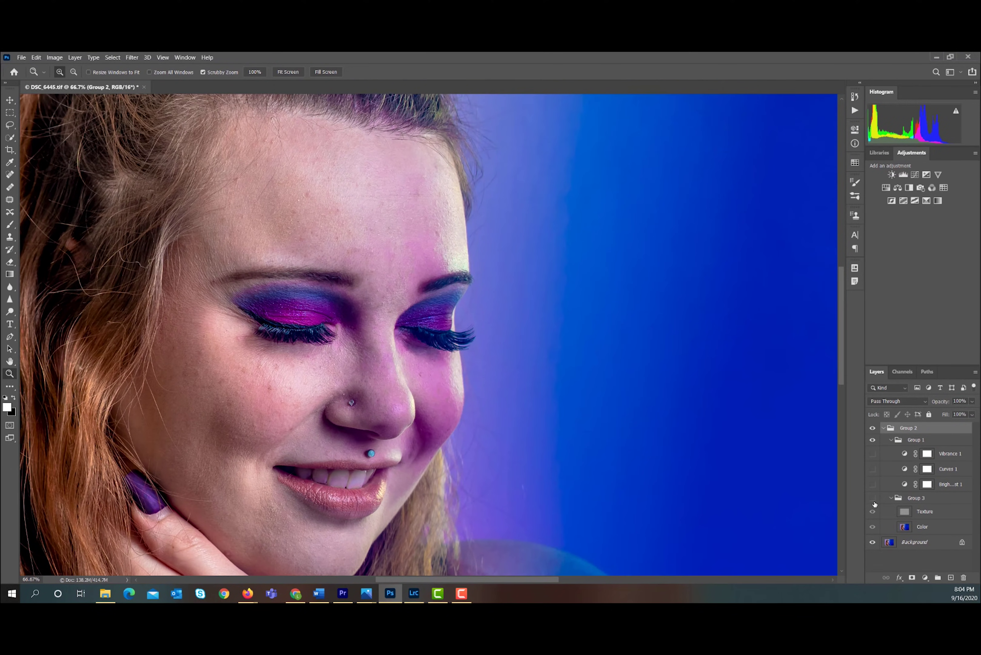
click(872, 500)
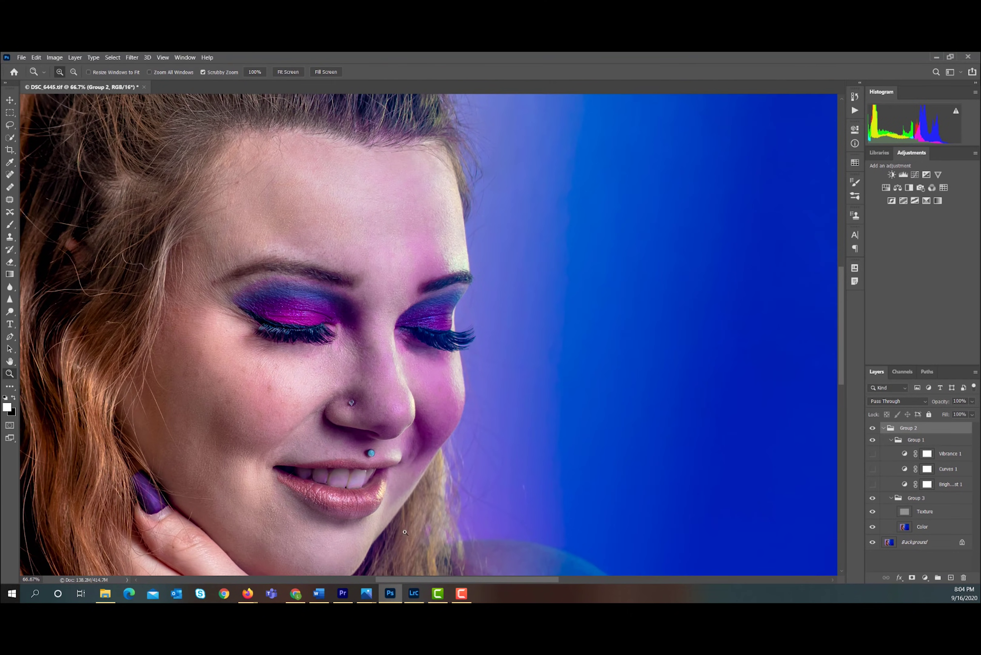
click(873, 500)
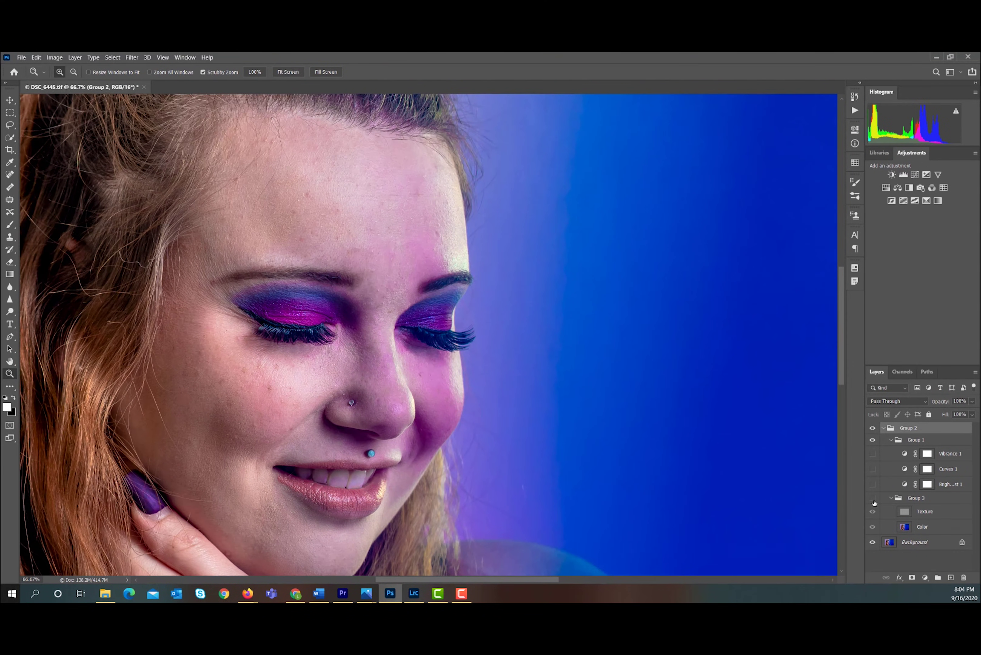
click(873, 500)
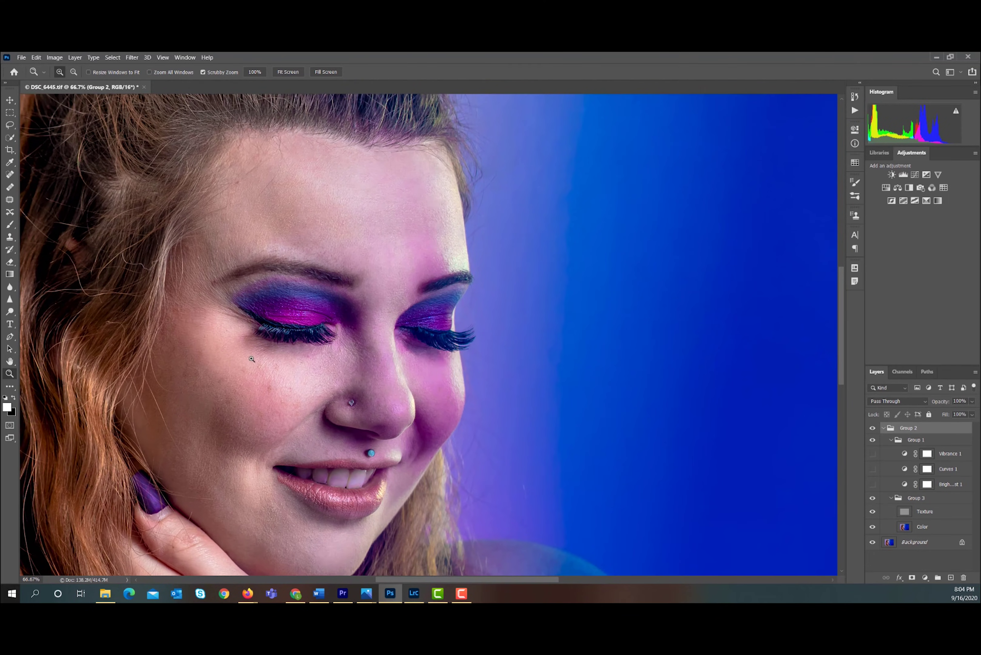
click(872, 498)
click(871, 498)
Zoom out, recheck Group 3, then turn on Brightness/Contrast 1 and Curves 1
alt+click(372, 358)
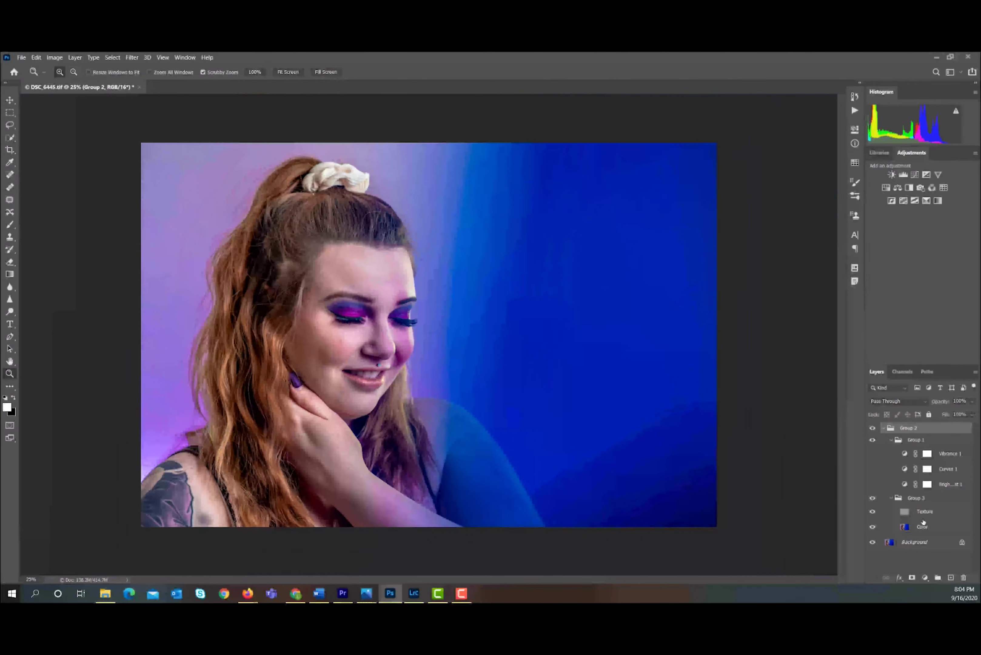
click(872, 498)
click(873, 500)
click(873, 484)
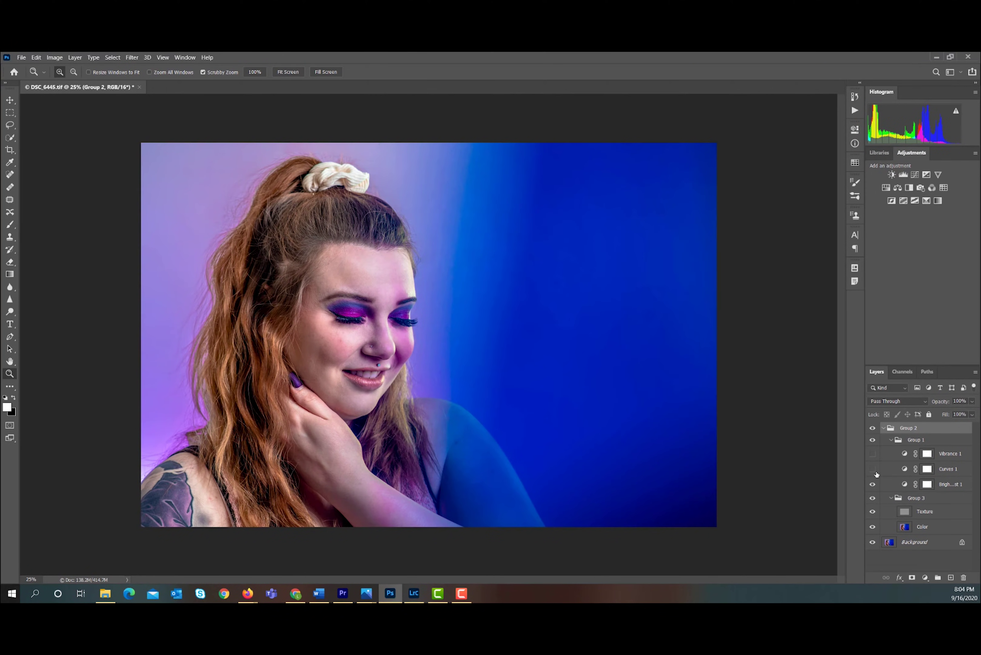
click(872, 469)
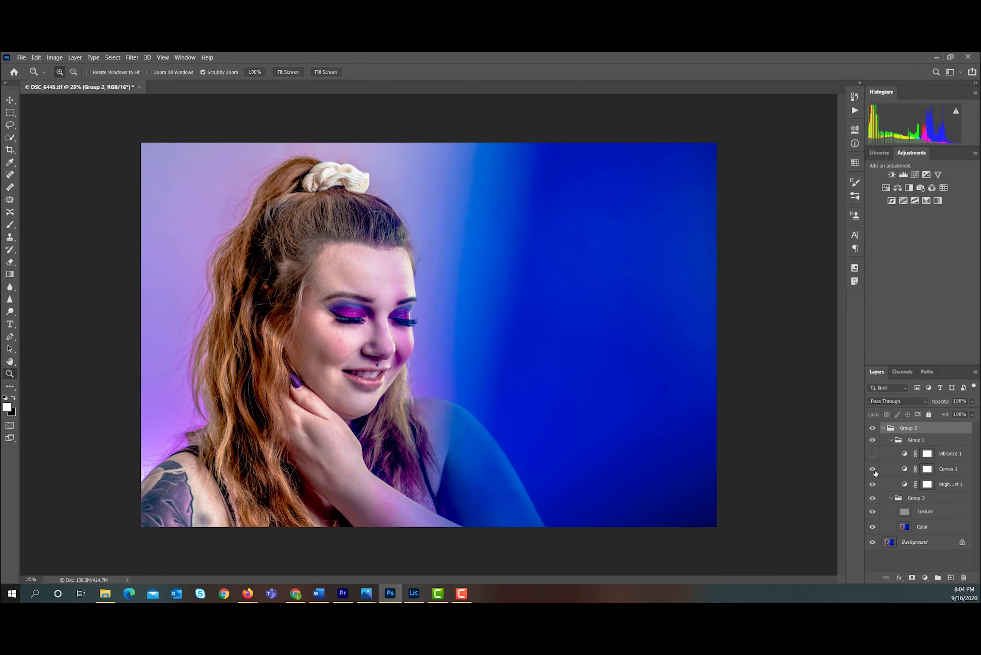
click(873, 468)
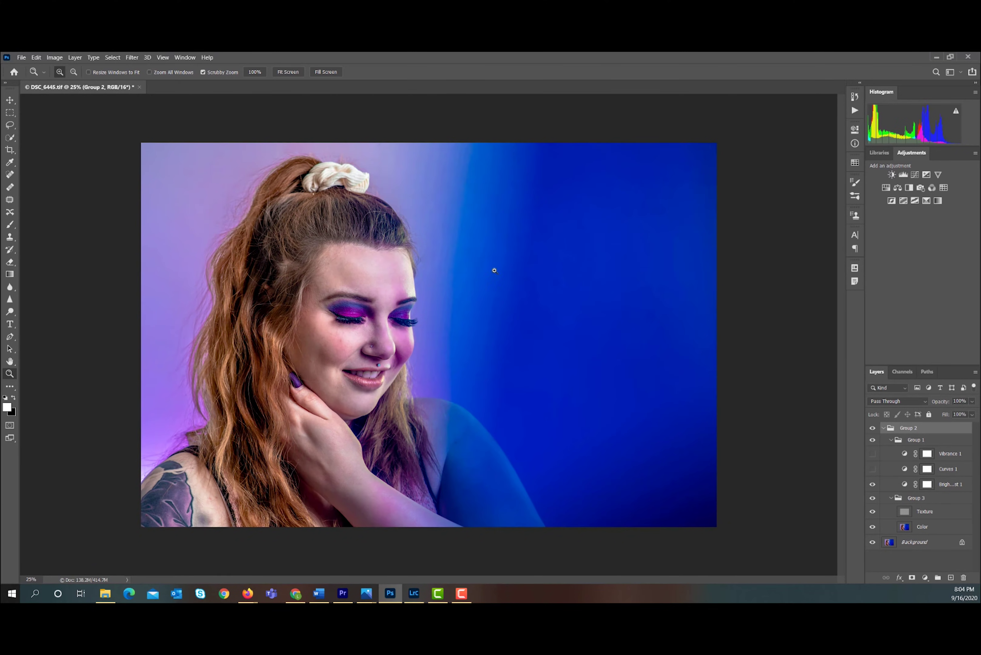
click(873, 469)
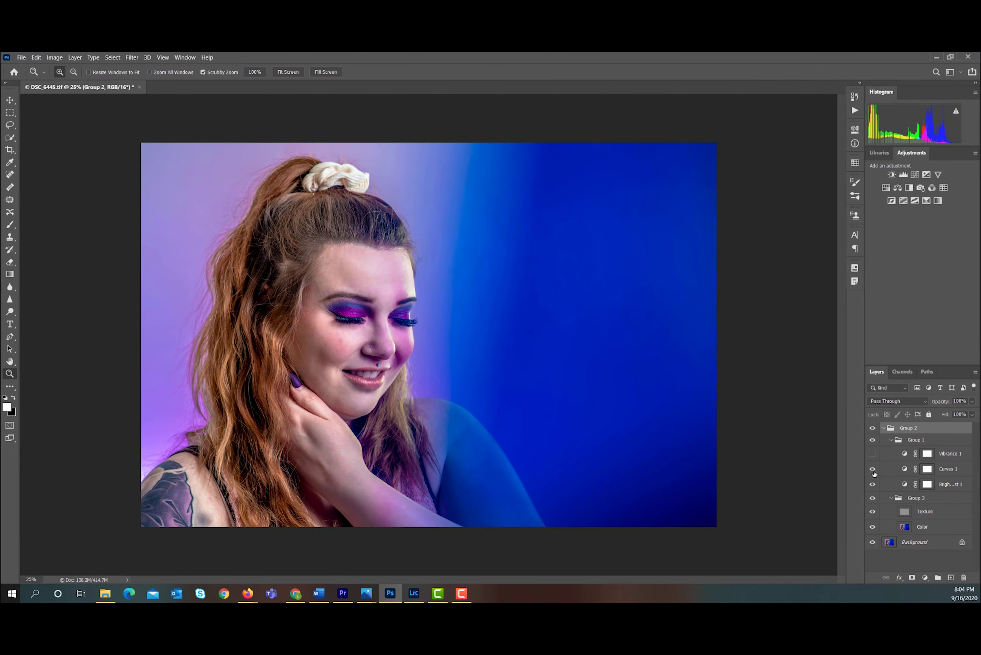
Recheck Curves 1, then turn on Vibrance 1 and compare its saturation, leaving it visible
click(872, 468)
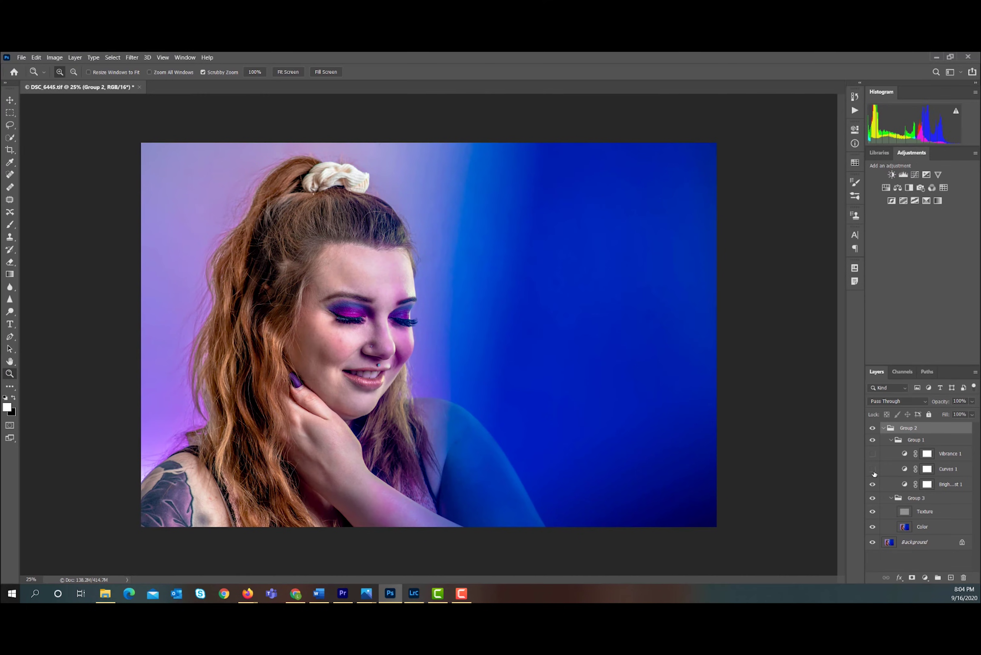
click(873, 469)
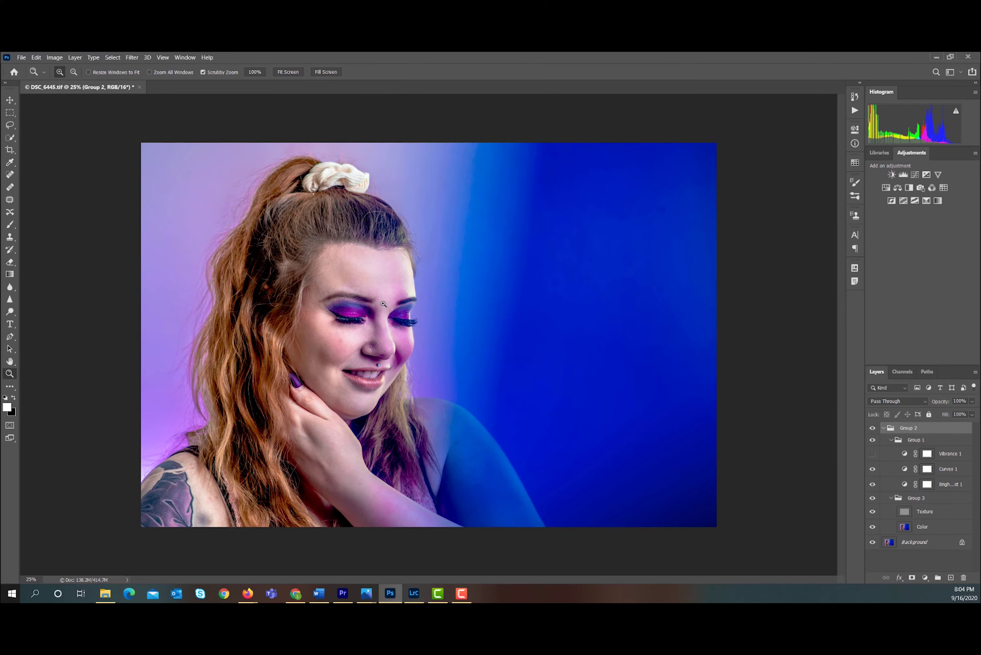
click(873, 453)
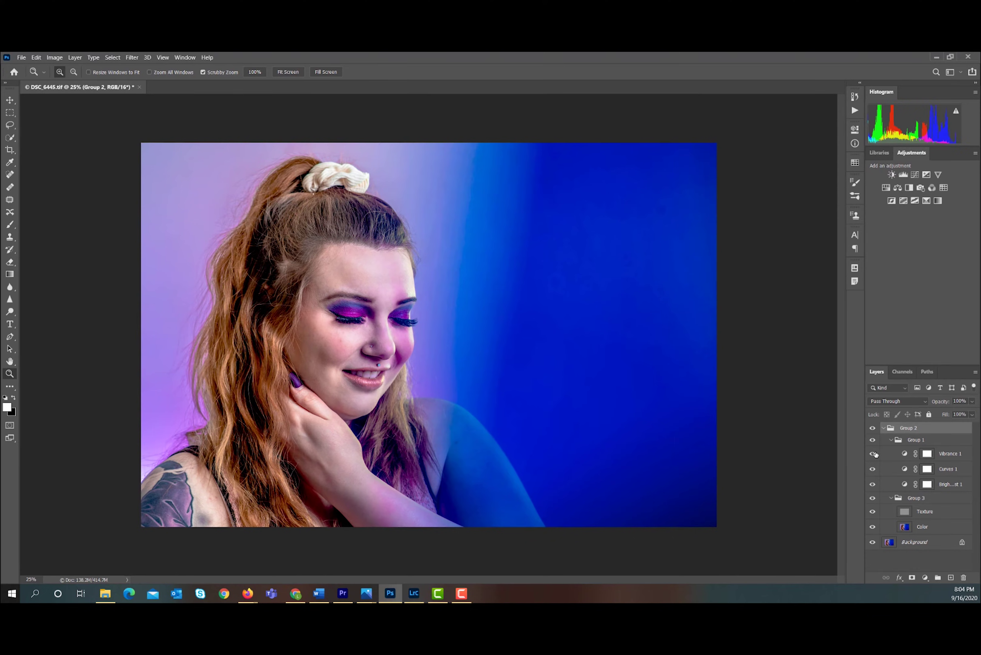
click(873, 454)
click(873, 454)
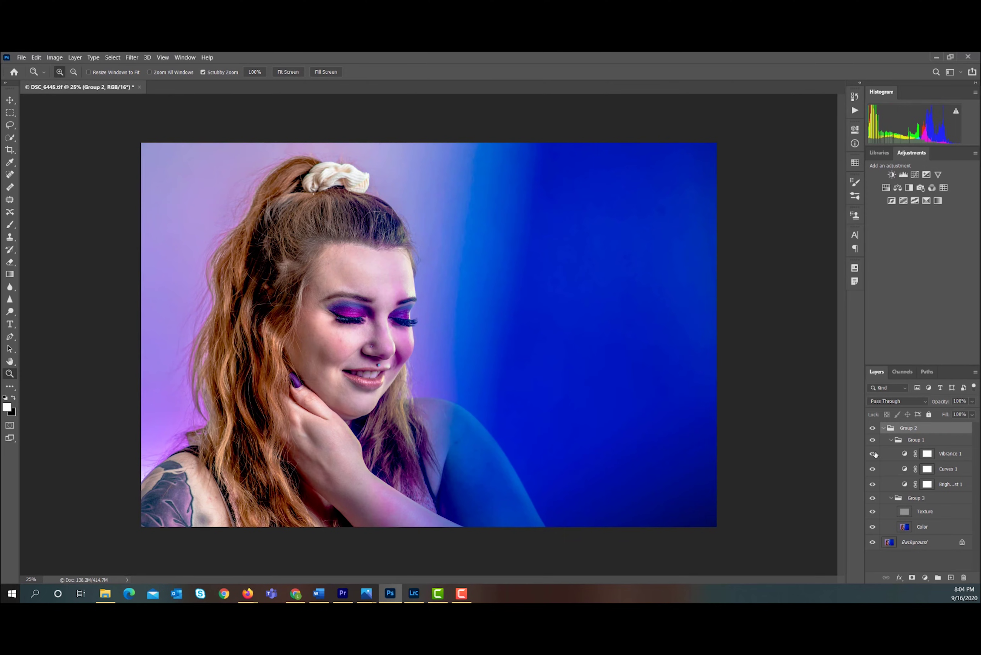
click(873, 453)
click(873, 453)
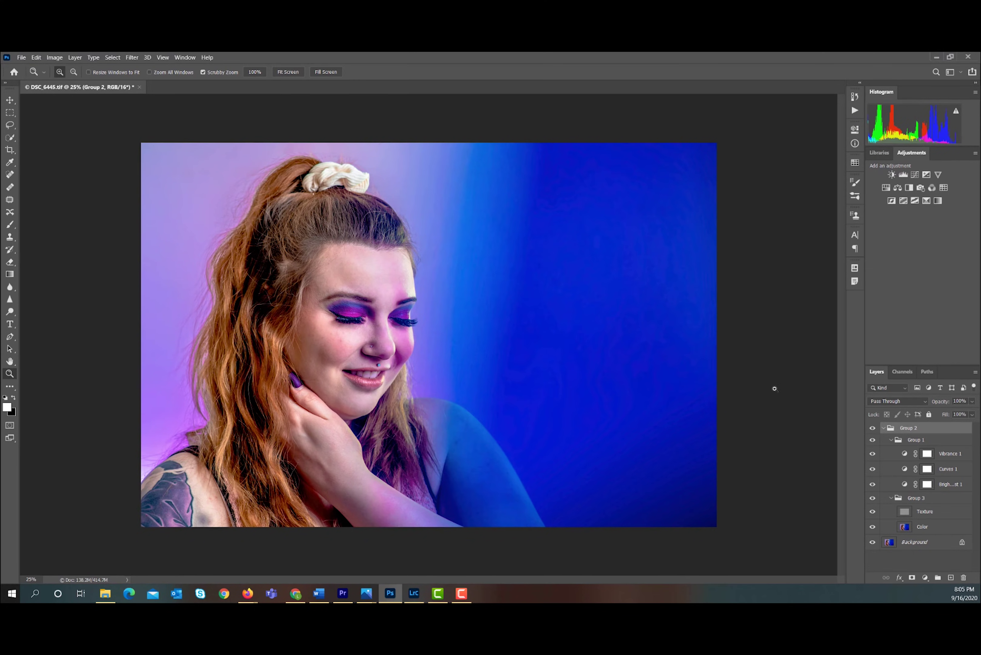
Collapse Group 2 and toggle its visibility off and on to compare
click(882, 428)
click(872, 428)
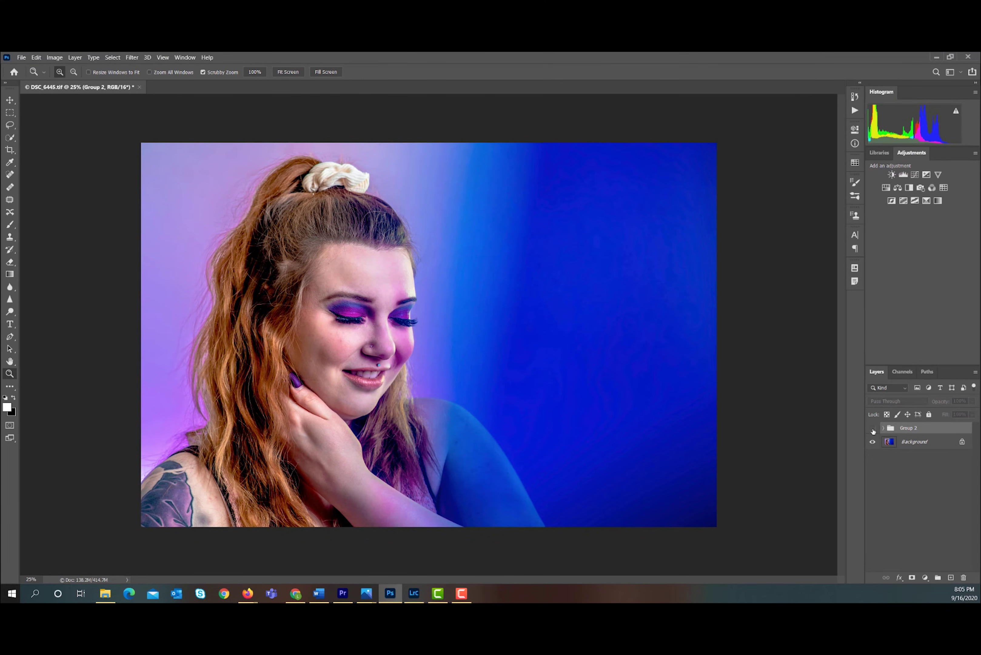
click(872, 428)
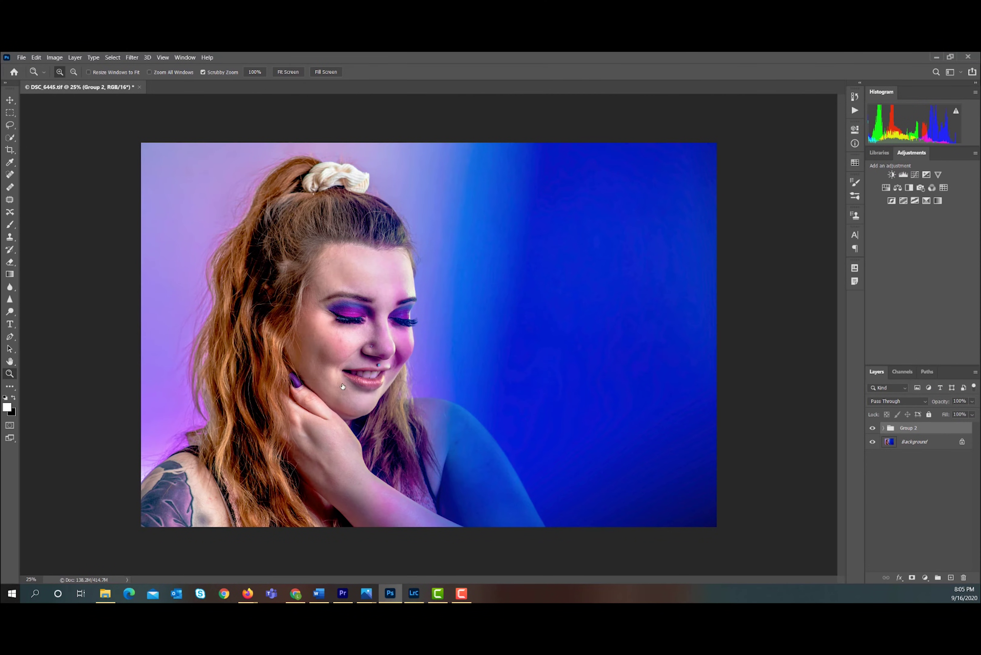
View the unedited DSC_6445.NEF in Photos, minimize it, and return to Lightroom's before/after view
mouse_move(367, 593)
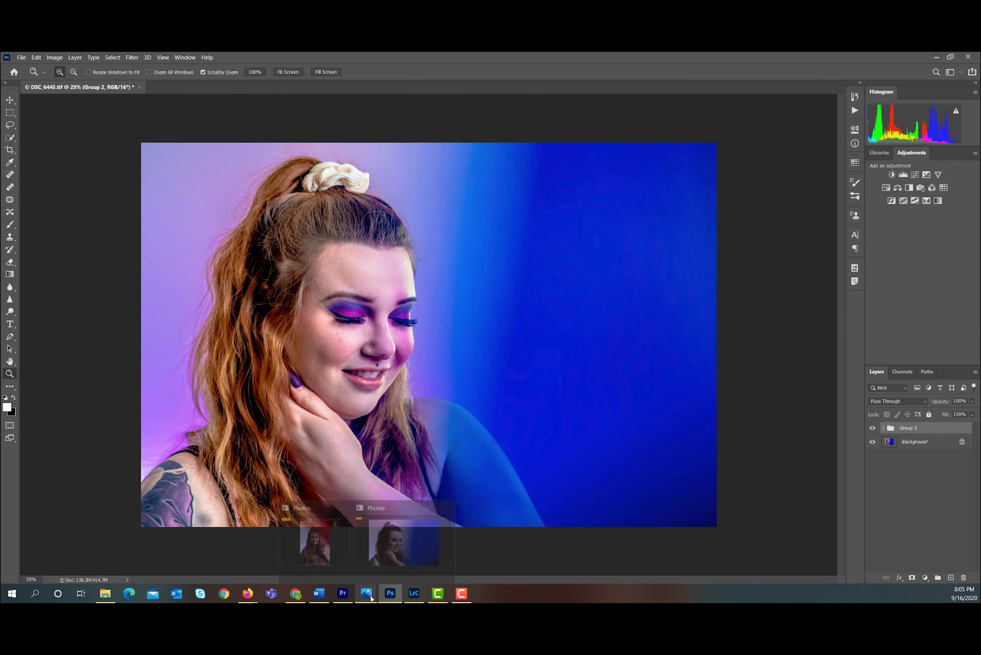
click(401, 563)
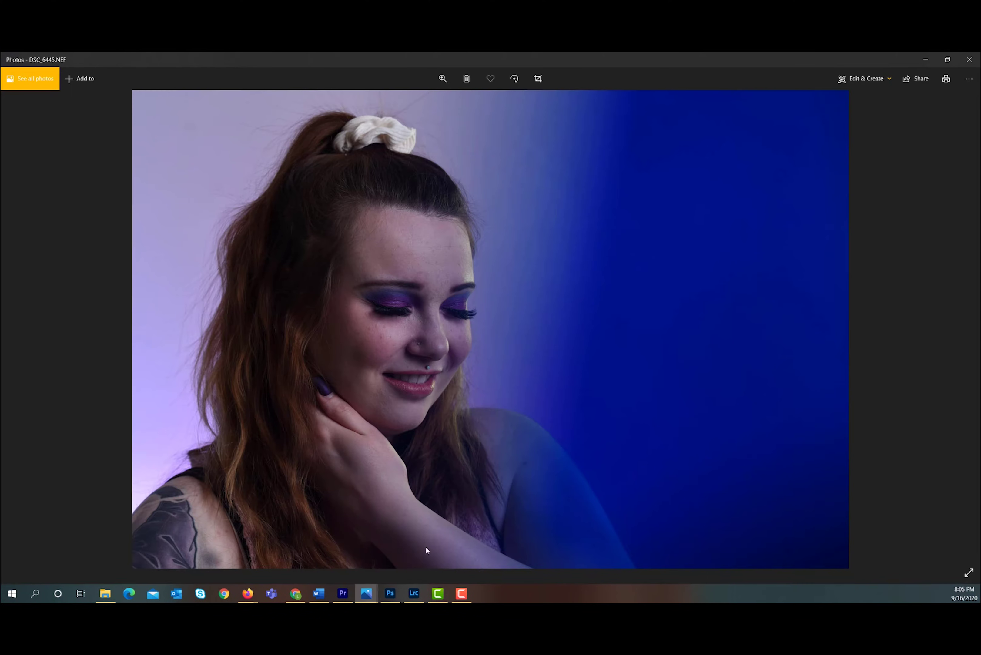
click(926, 60)
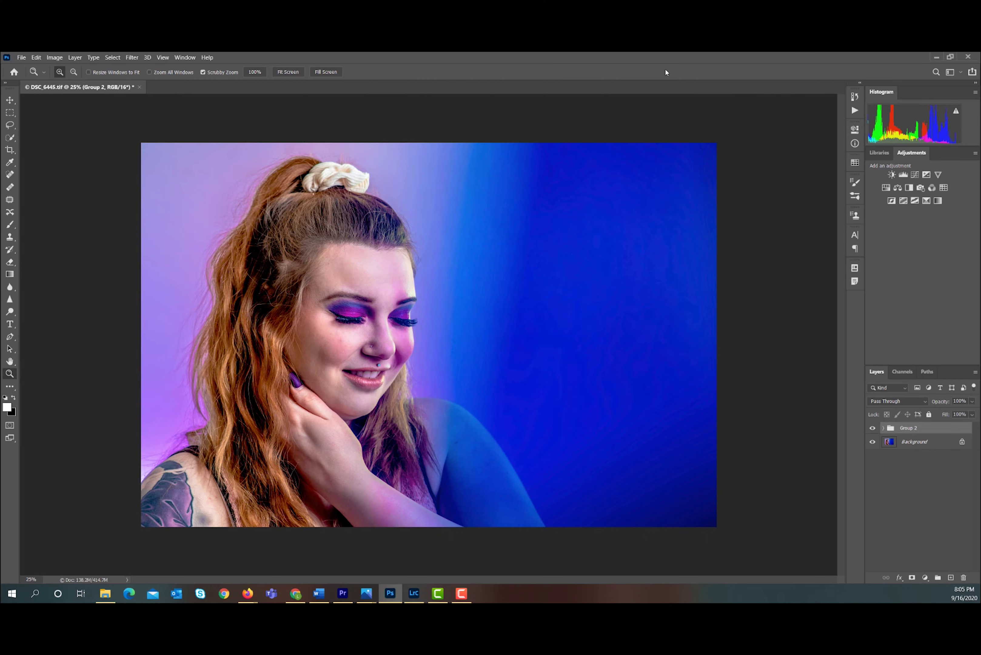
click(936, 56)
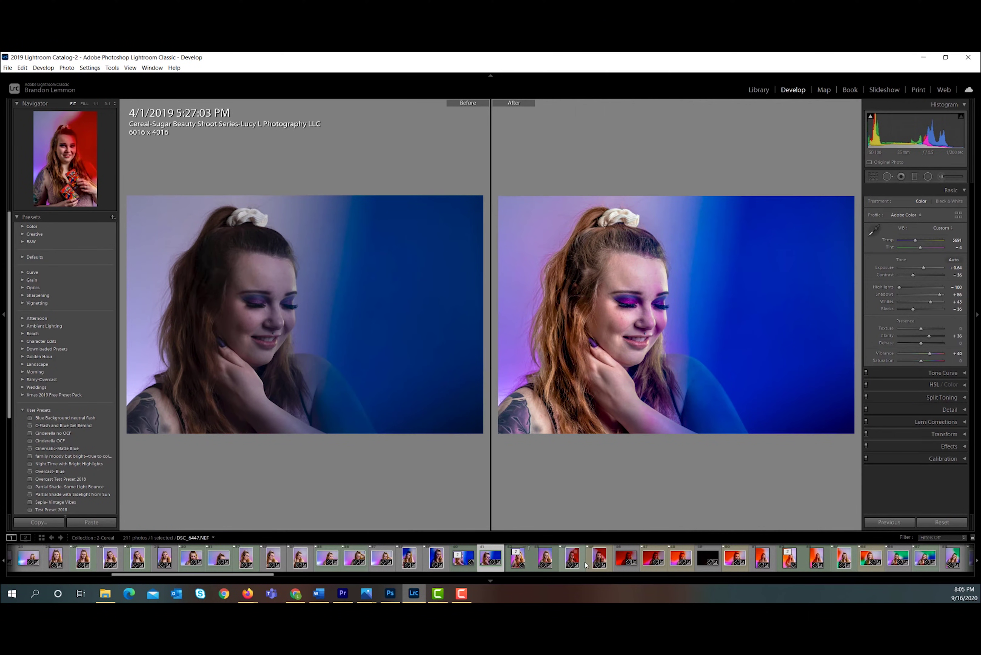
Sync DSC_6446's develop settings onto DSC_6448, then view DSC_6448 alone without Before/After
click(585, 559)
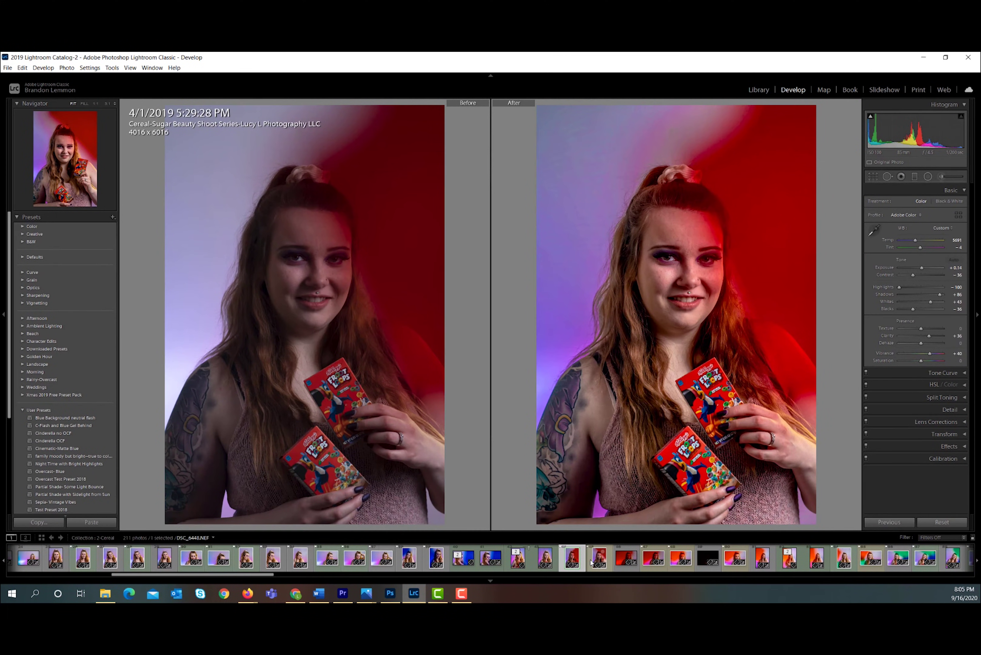
click(590, 561)
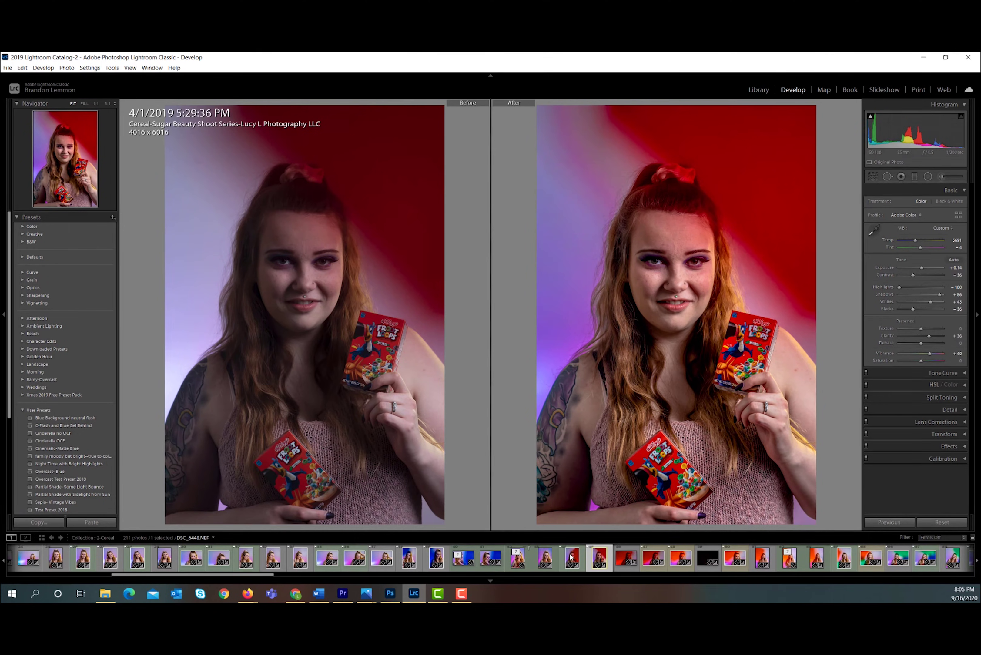
click(537, 562)
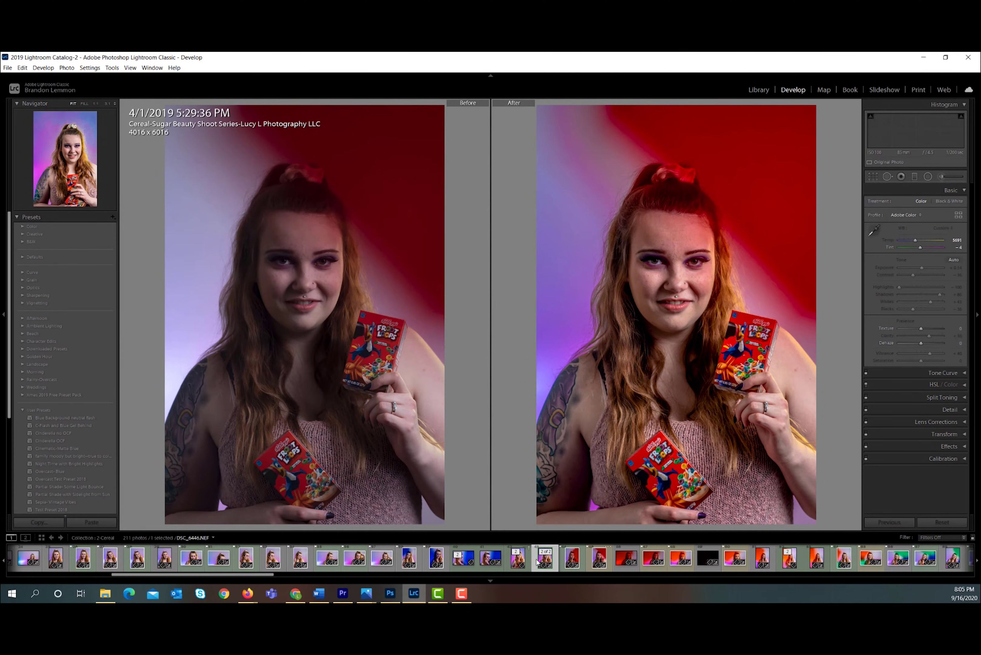
ctrl+click(590, 561)
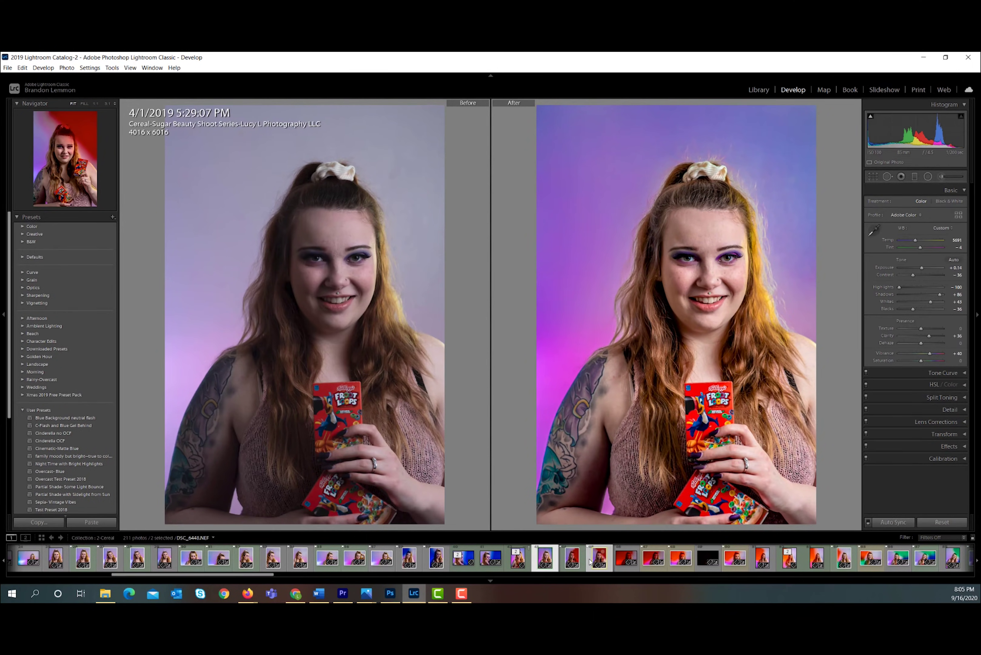
key(ctrl+shift+s)
click(655, 379)
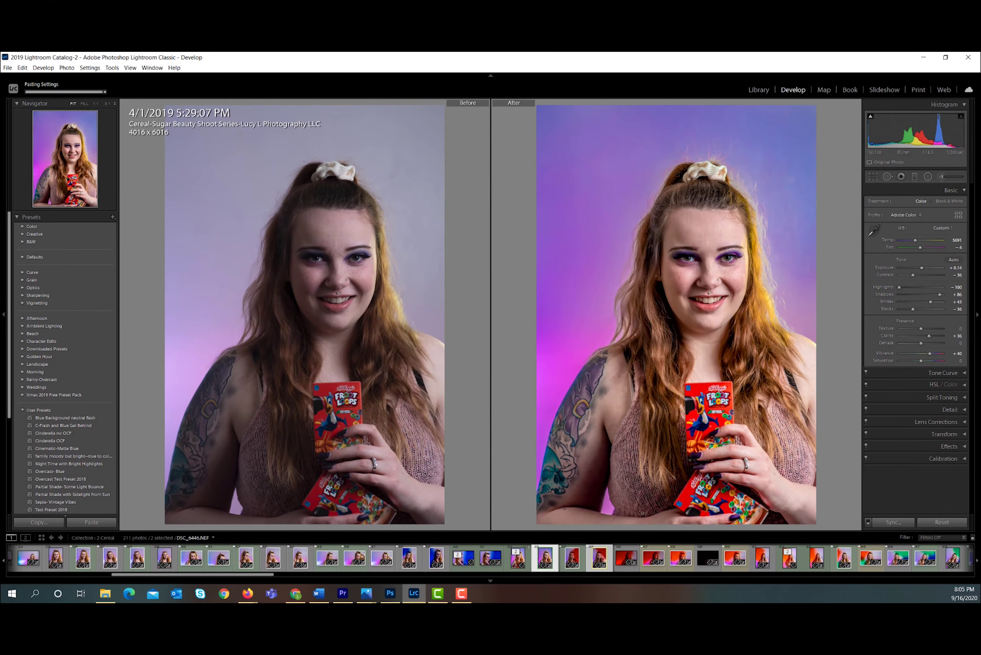
click(609, 560)
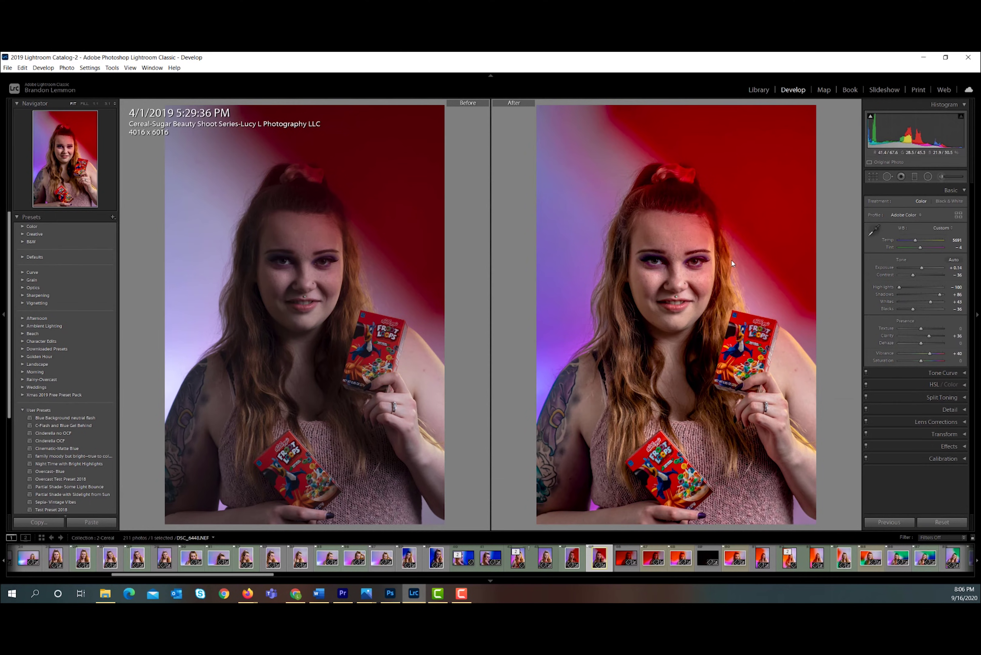
key(y)
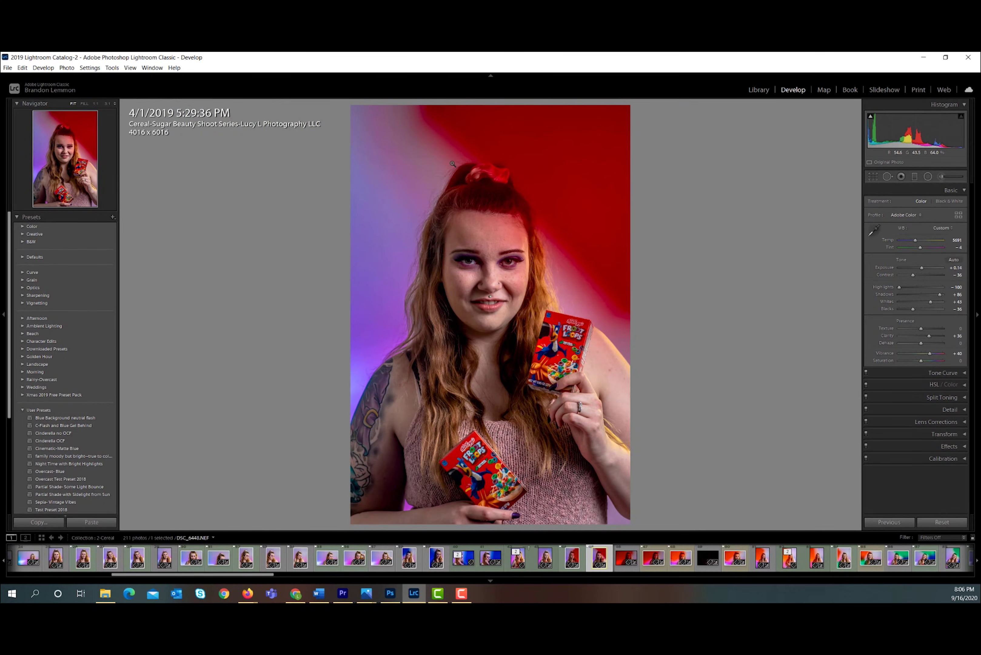
Inspect DSC_6448 at 1:1 from forehead down to the mouth, then fit it back
click(485, 220)
drag(552, 420, 561, 72)
click(614, 325)
Send DSC_6448 to Photoshop via Photo > Edit In > Edit in Adobe Photoshop 2020
click(66, 67)
mouse_move(105, 113)
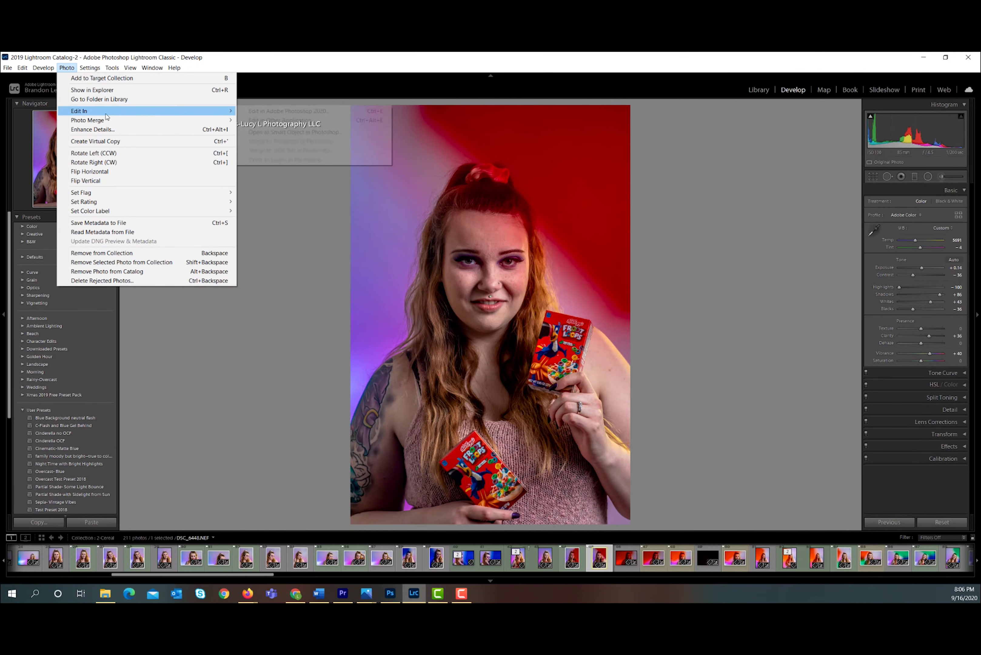
click(288, 110)
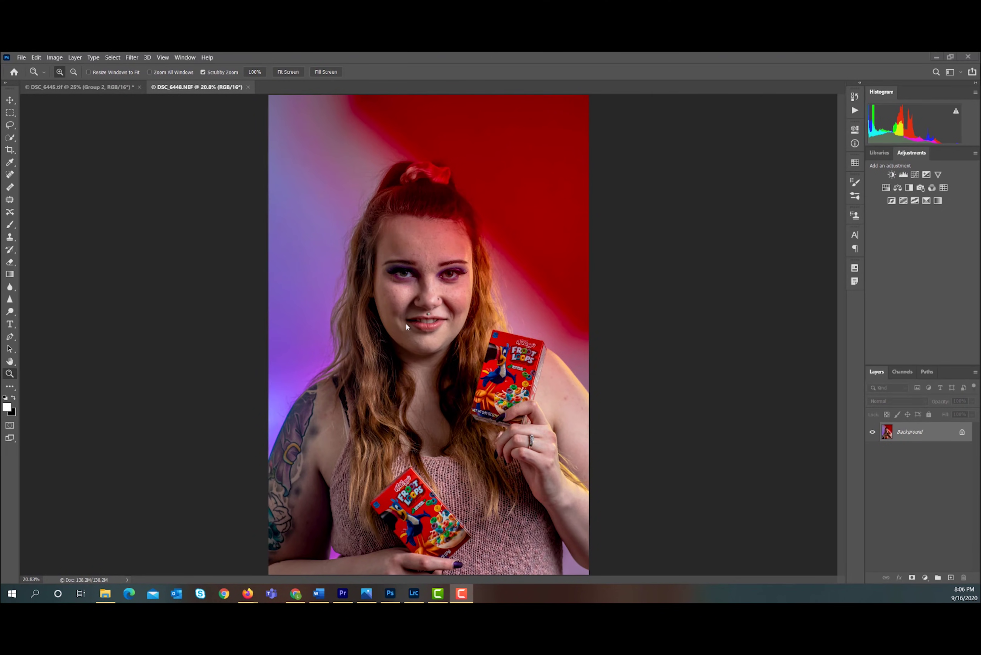
Unlock the DSC_6448 background layer and duplicate it as Layer 0 copy
alt+click(449, 282)
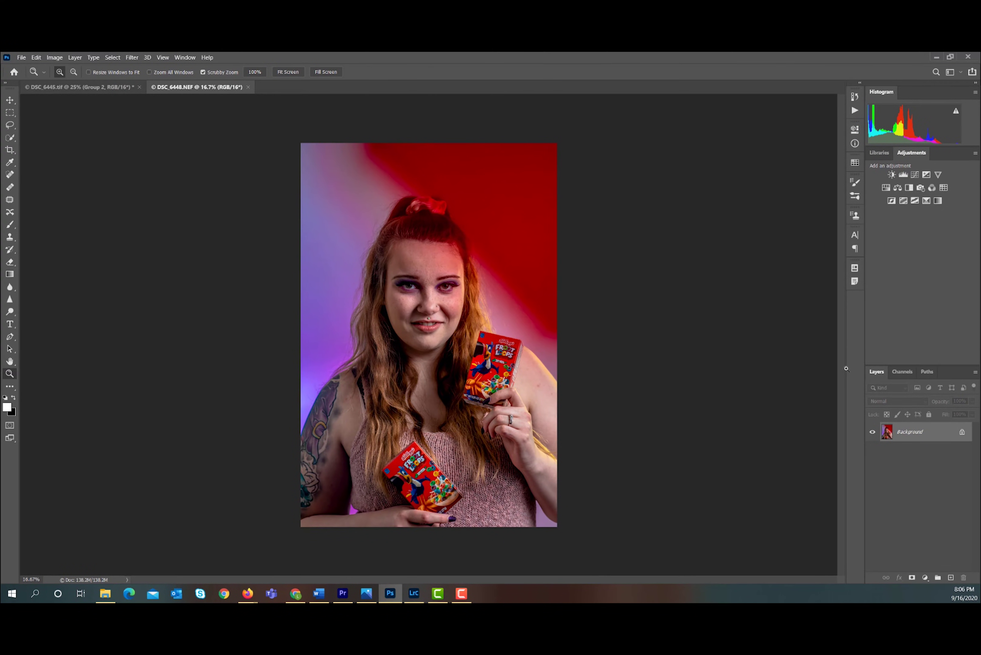
click(961, 431)
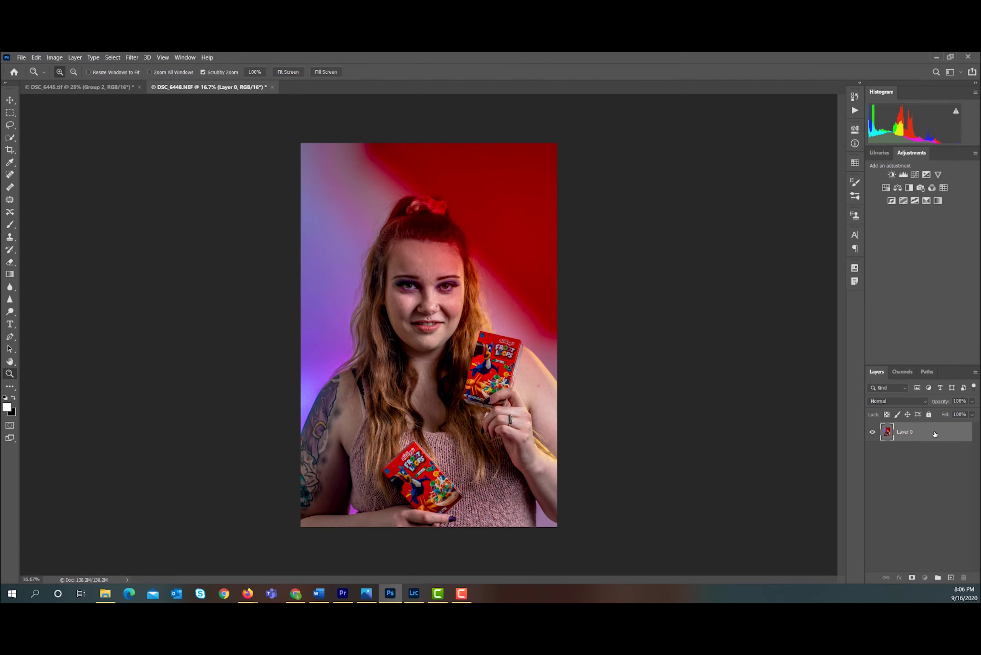
key(ctrl+j)
In DSC_6445, toggle the texture group on and off, then zoom into the Froot Loops face
click(113, 87)
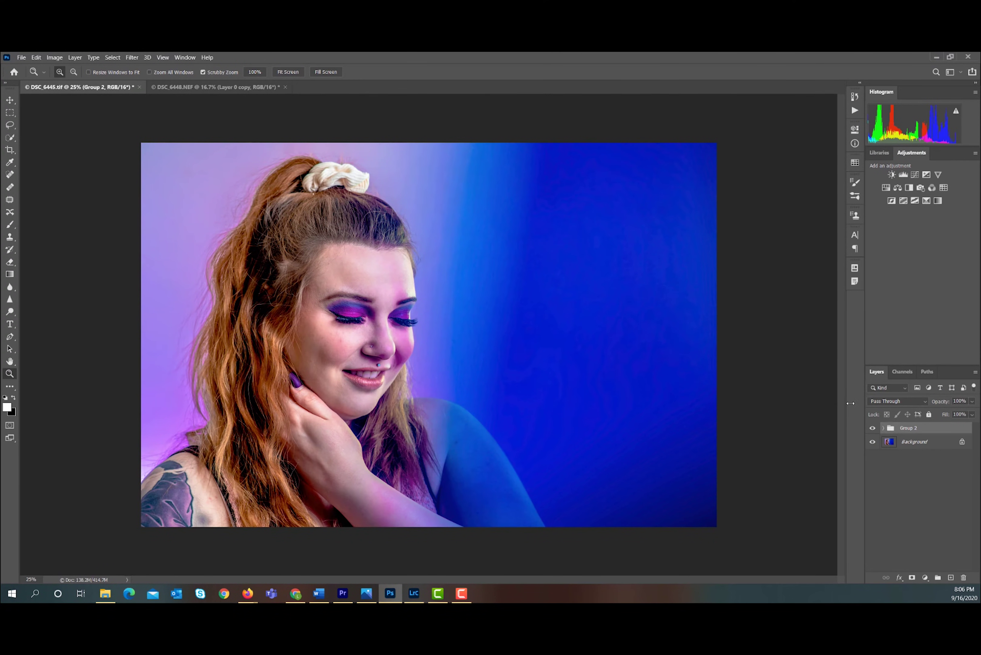
click(883, 429)
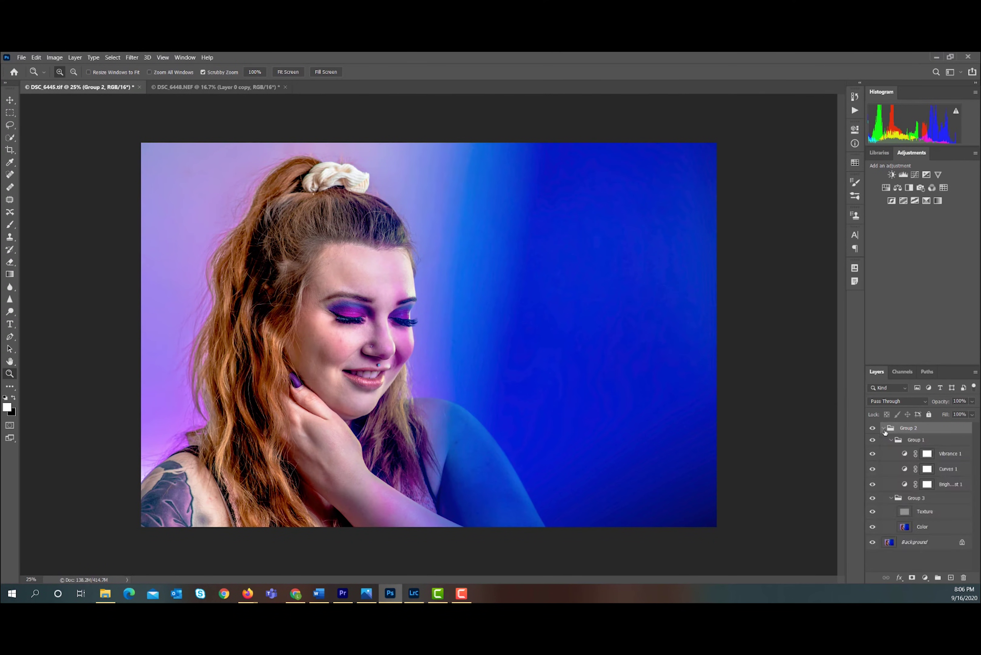
click(872, 498)
click(872, 439)
click(872, 499)
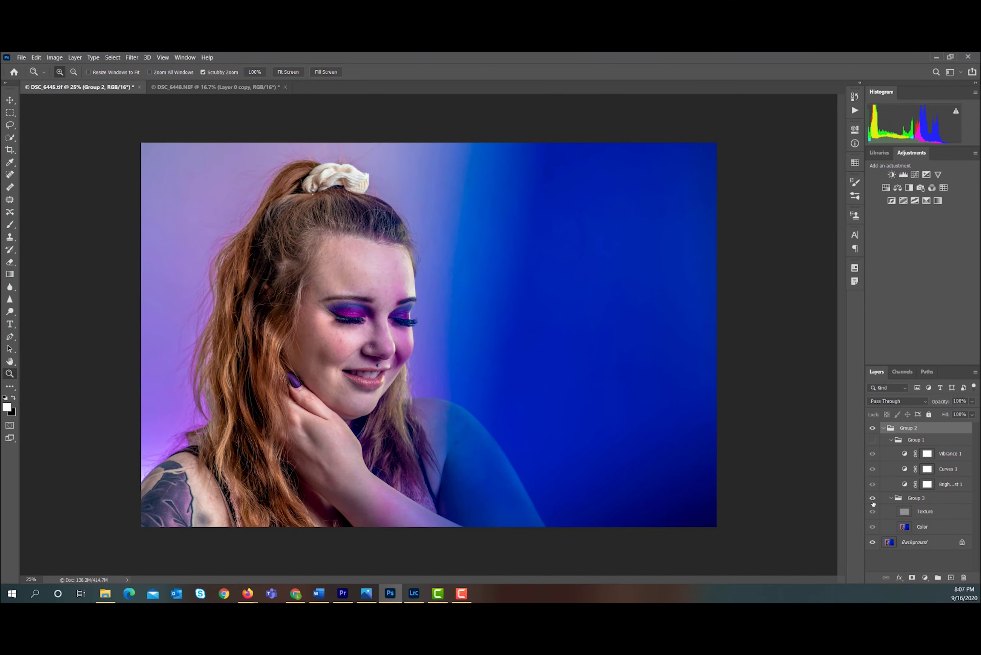
click(872, 498)
click(873, 499)
click(872, 498)
click(872, 499)
click(872, 499)
click(230, 88)
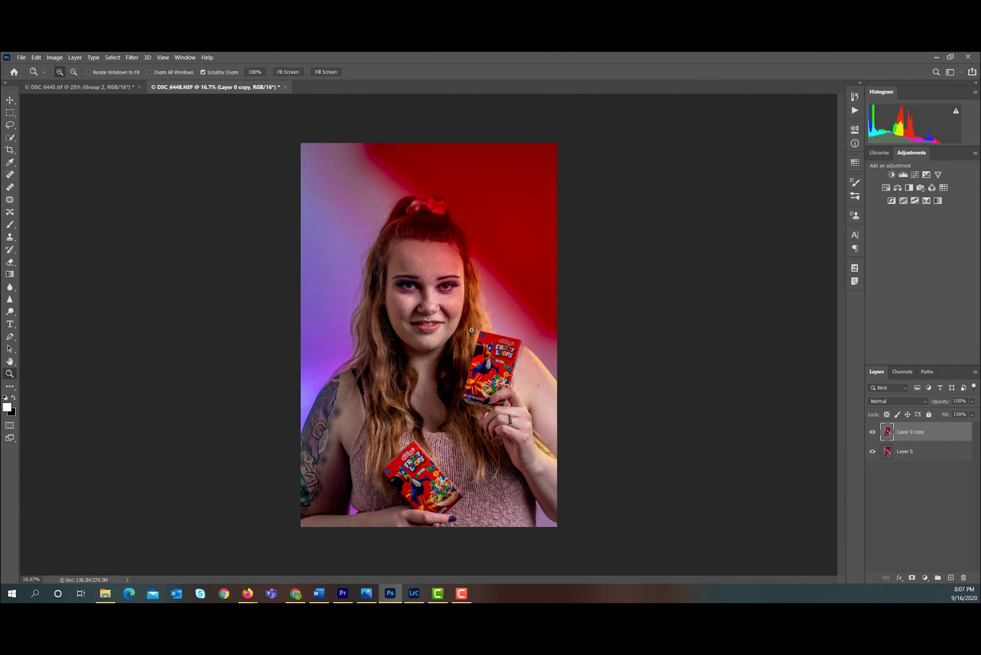
drag(428, 285, 428, 284)
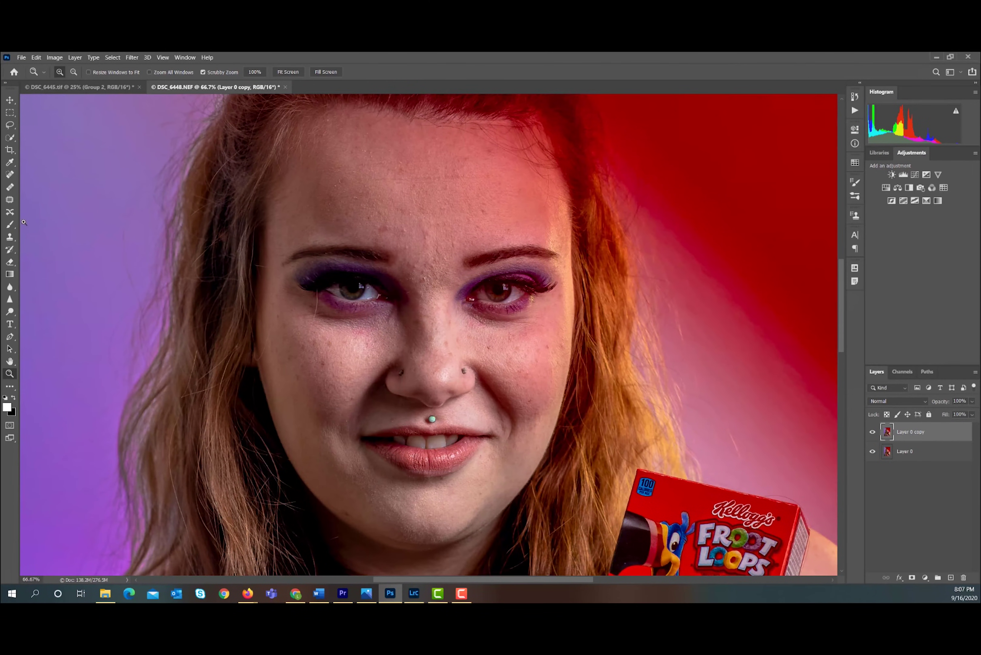
Patch away the blemishes on the forehead with the Patch tool
click(10, 199)
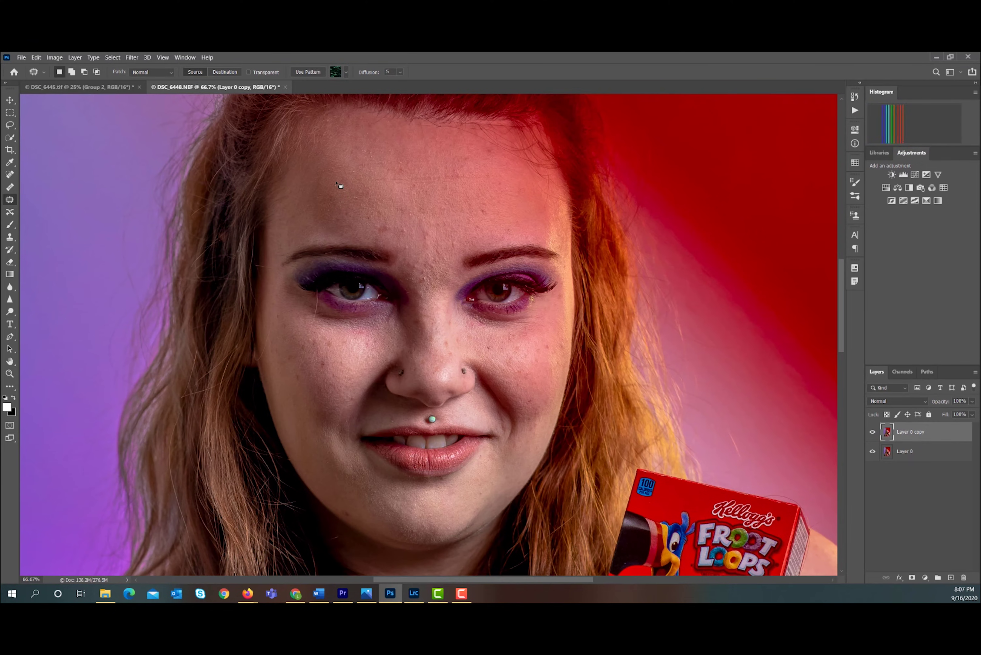
click(310, 207)
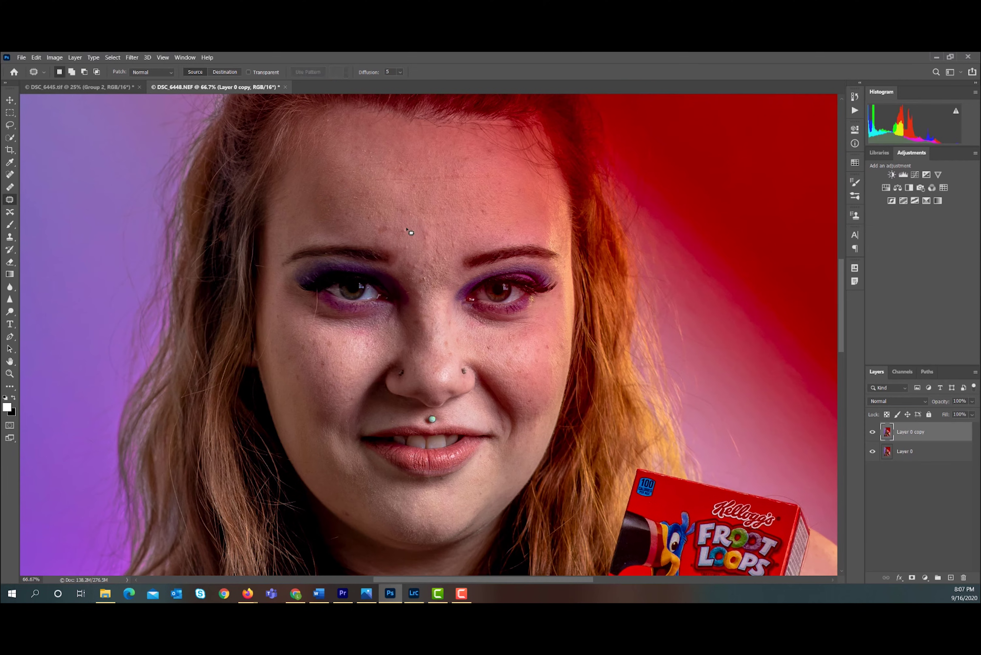
drag(407, 229, 408, 231)
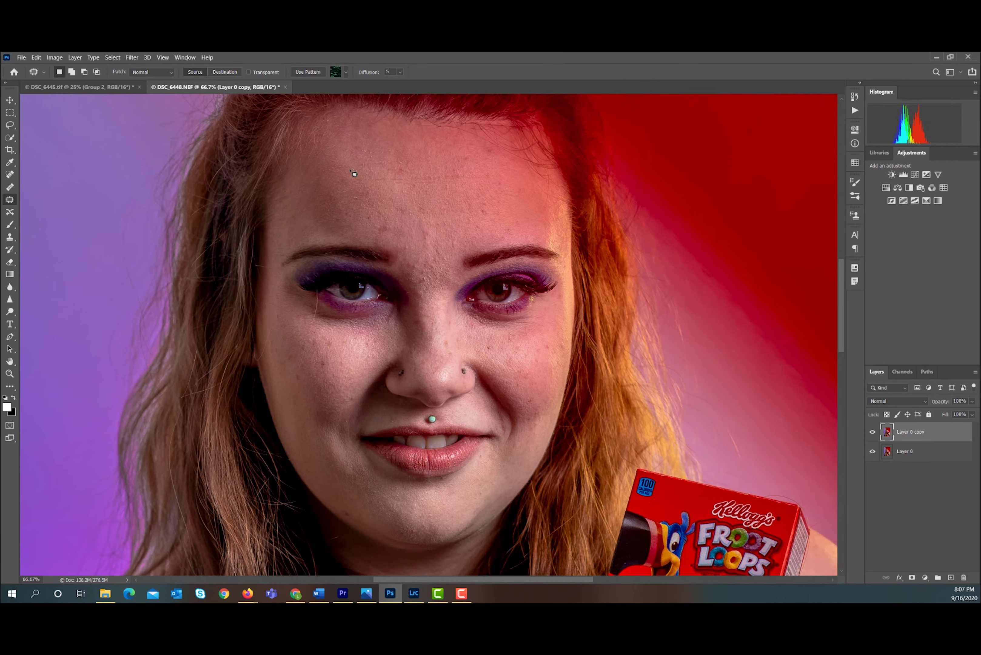
drag(359, 150, 386, 169)
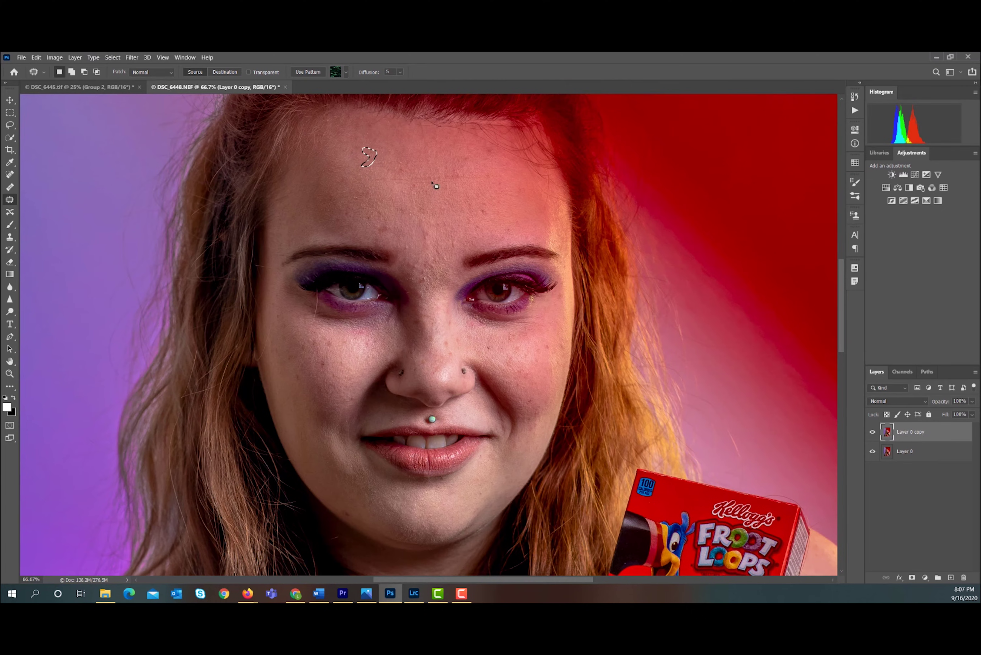
key(ctrl+d)
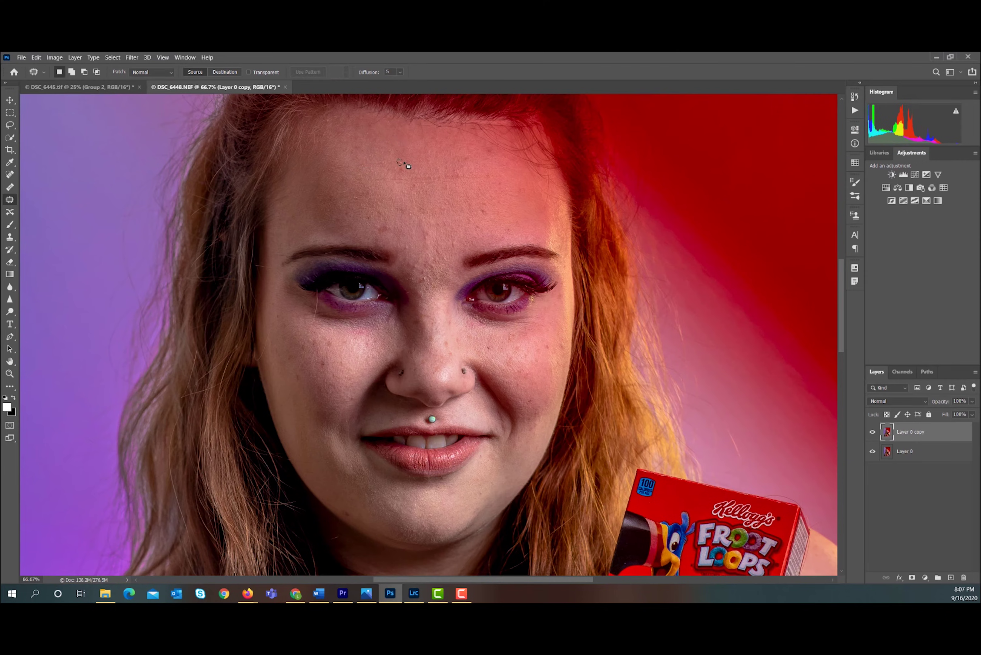
key(ctrl+z)
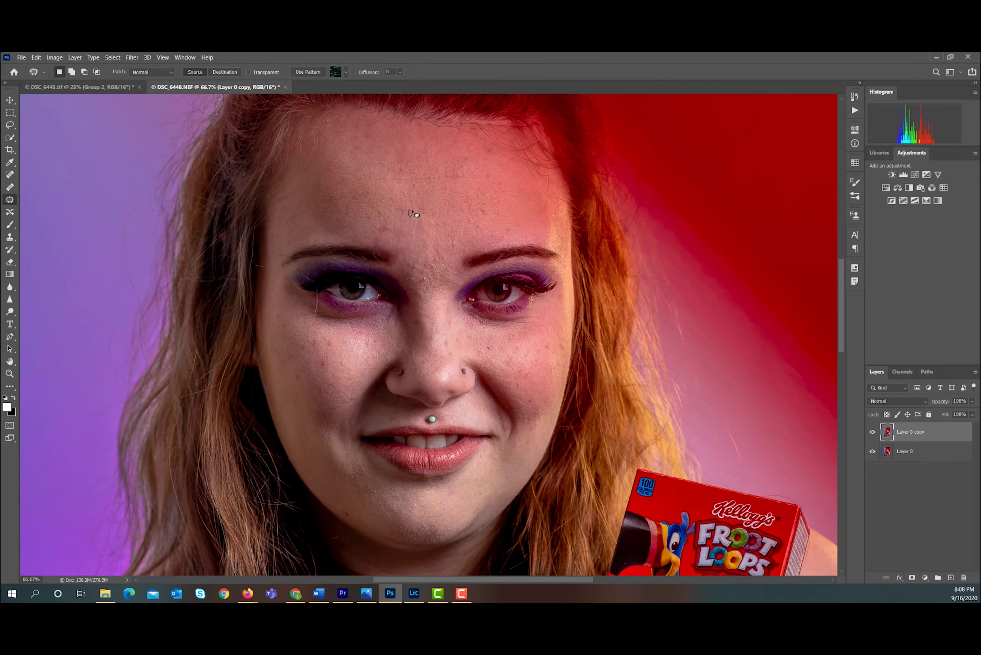
key(ctrl+d)
Patch the blemishes under the left and right eyes
mouse_move(317, 290)
mouse_down()
mouse_move(318, 320)
mouse_move(316, 291)
mouse_up()
drag(511, 322, 535, 329)
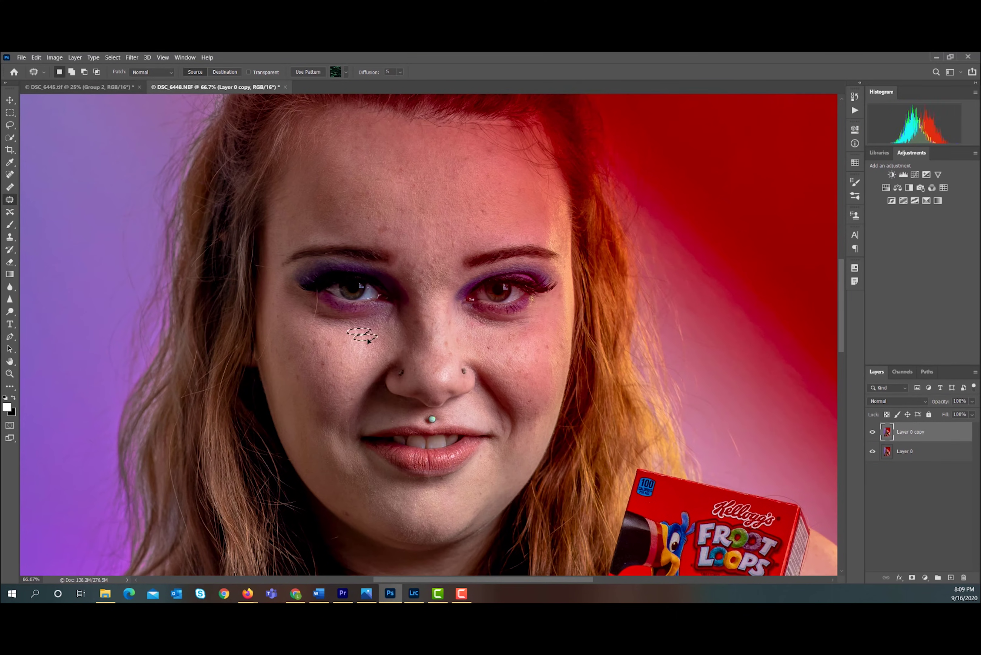
key(ctrl+d)
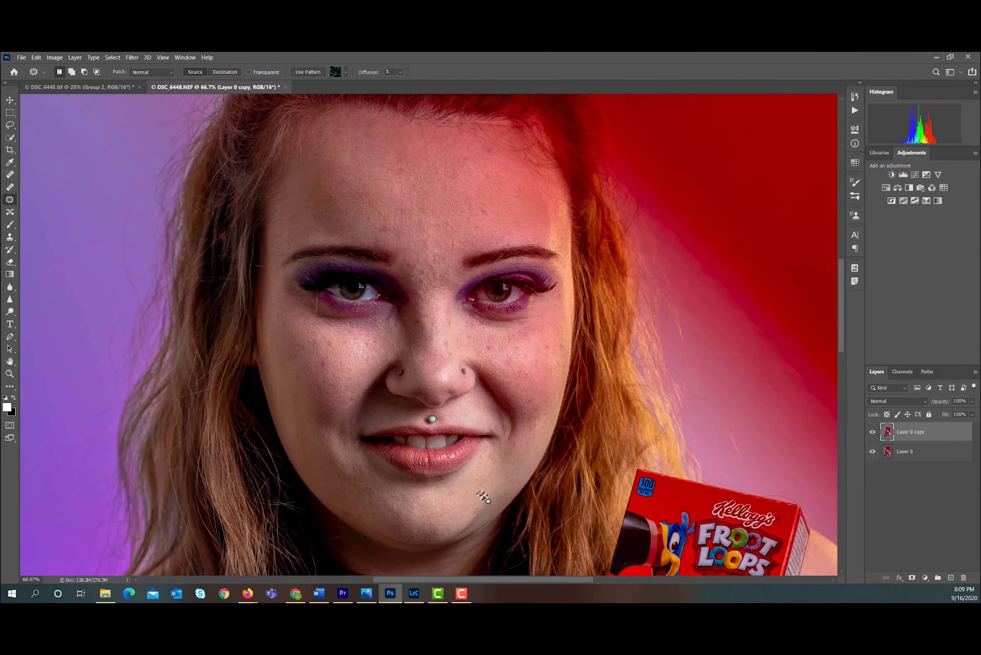
Zoom out and patch the blemishes on the shoulder
scroll(448, 480, up, 2)
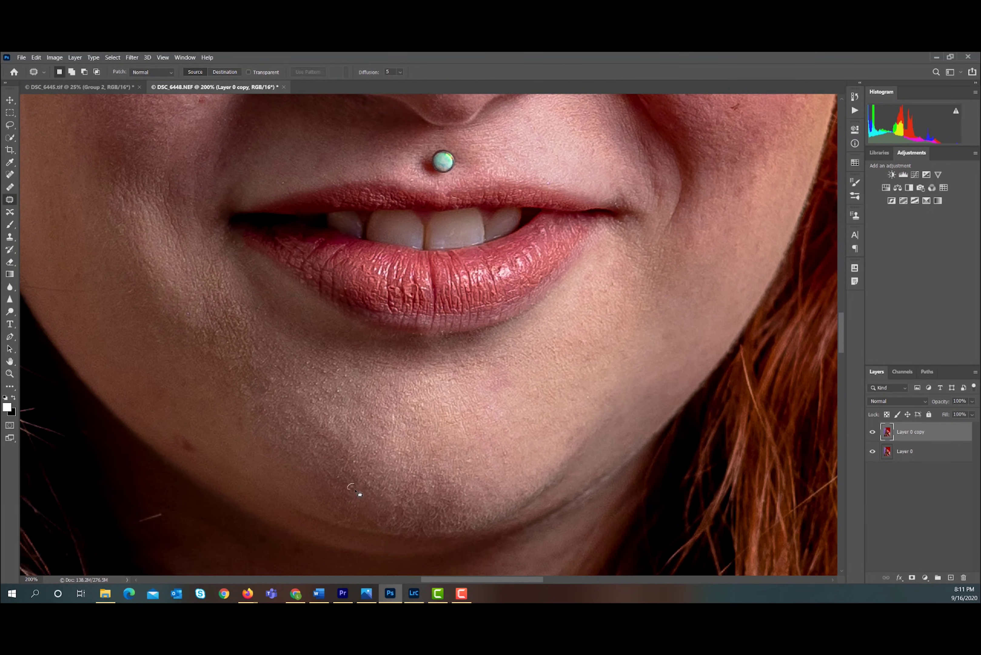
scroll(141, 400, up, 3)
scroll(142, 400, up, 3)
scroll(141, 400, left, 5)
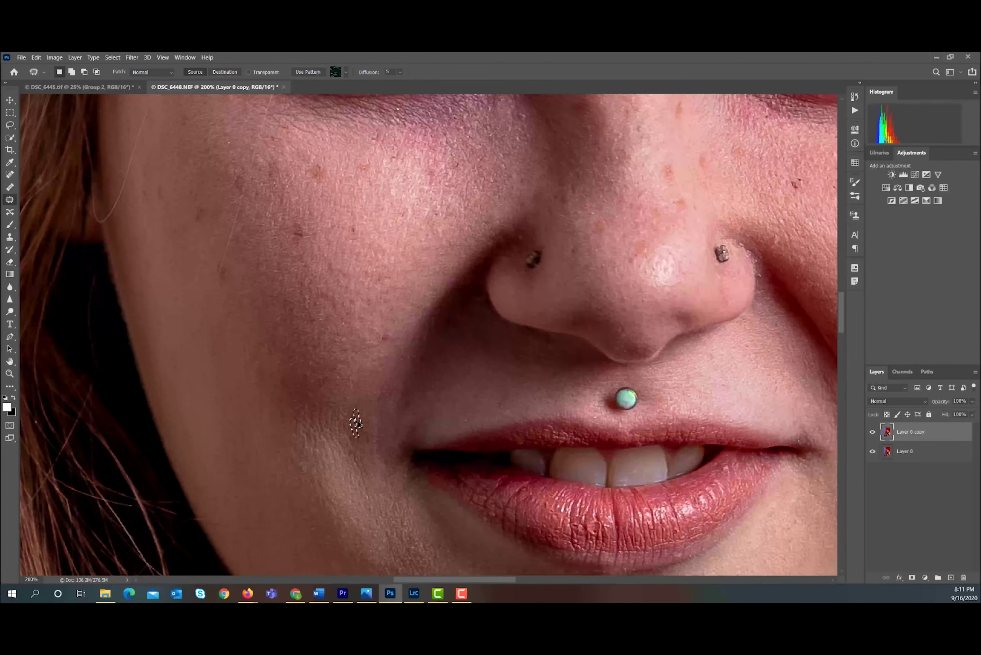
scroll(464, 316, up, 5)
scroll(563, 168, up, 2)
scroll(574, 253, right, 5)
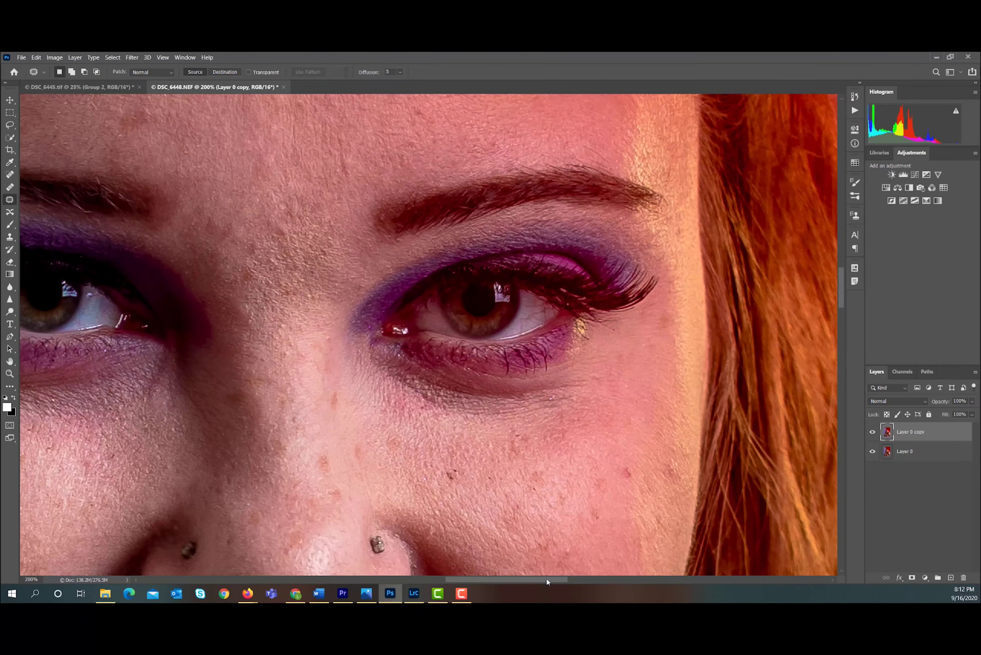
scroll(586, 354, up, 4)
scroll(586, 354, down, 3)
scroll(586, 354, left, 5)
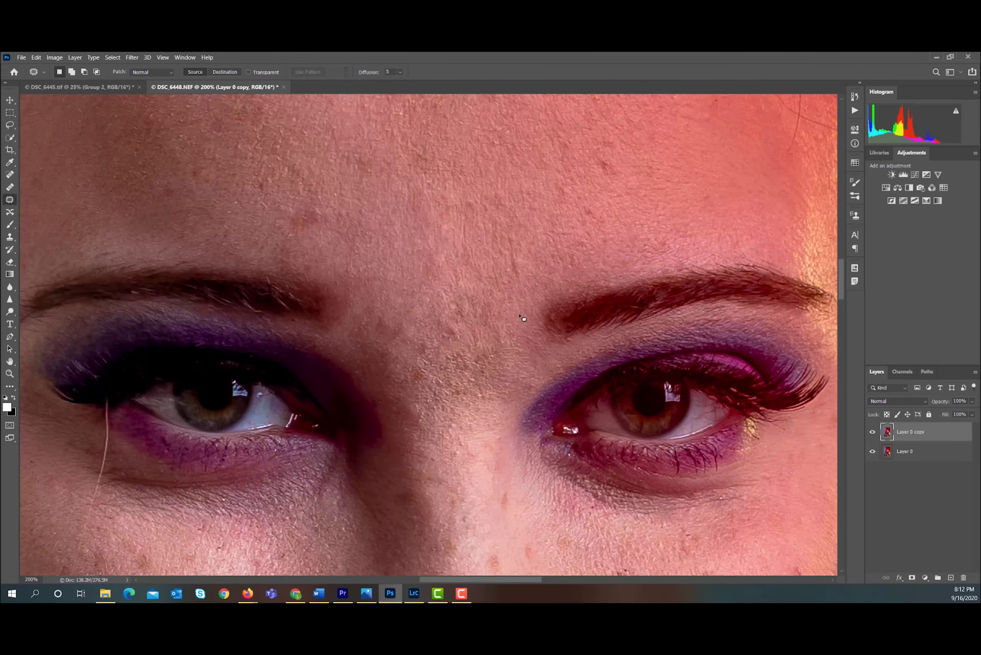
scroll(416, 404, down, 4)
scroll(422, 485, down, 1)
scroll(380, 274, up, 5)
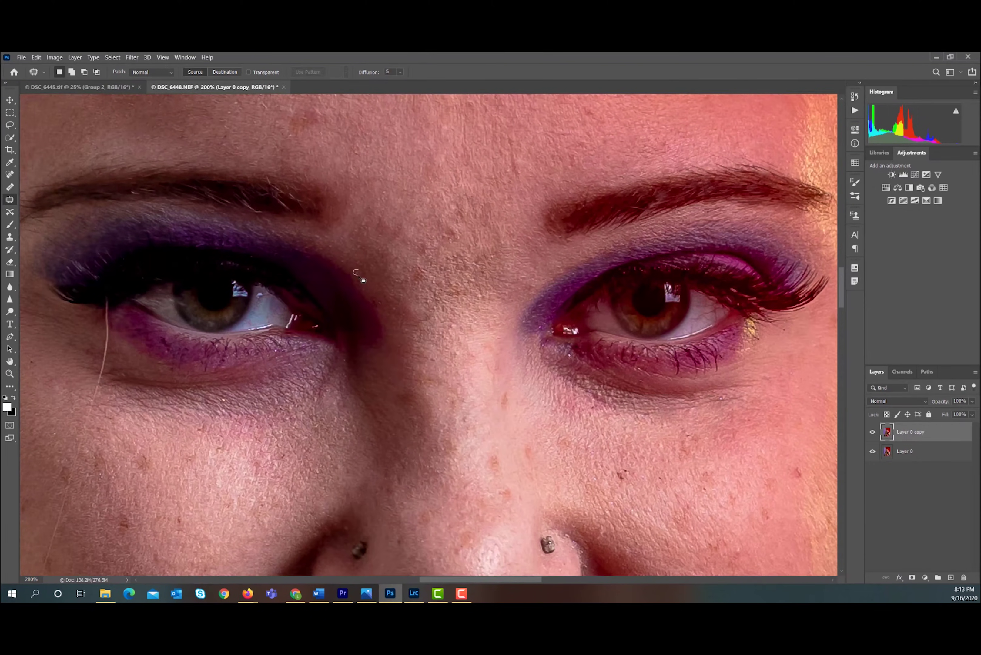
scroll(406, 278, up, 4)
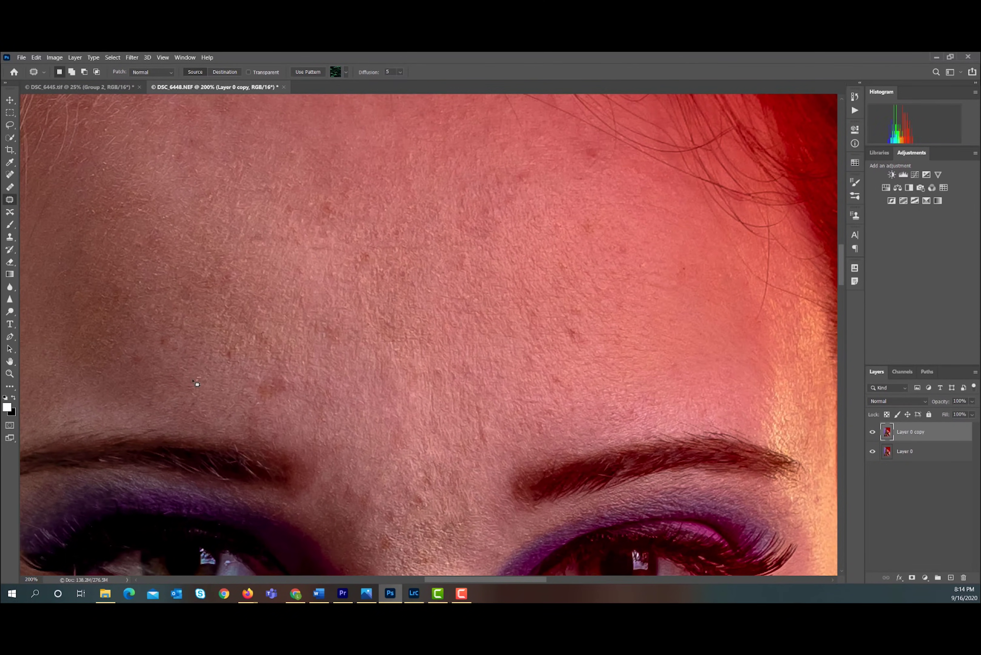
scroll(464, 405, down, 8)
key(z)
key(ctrl+minus)
key(ctrl+minus)
key(ctrl+minus)
key(ctrl+minus)
key(ctrl+minus)
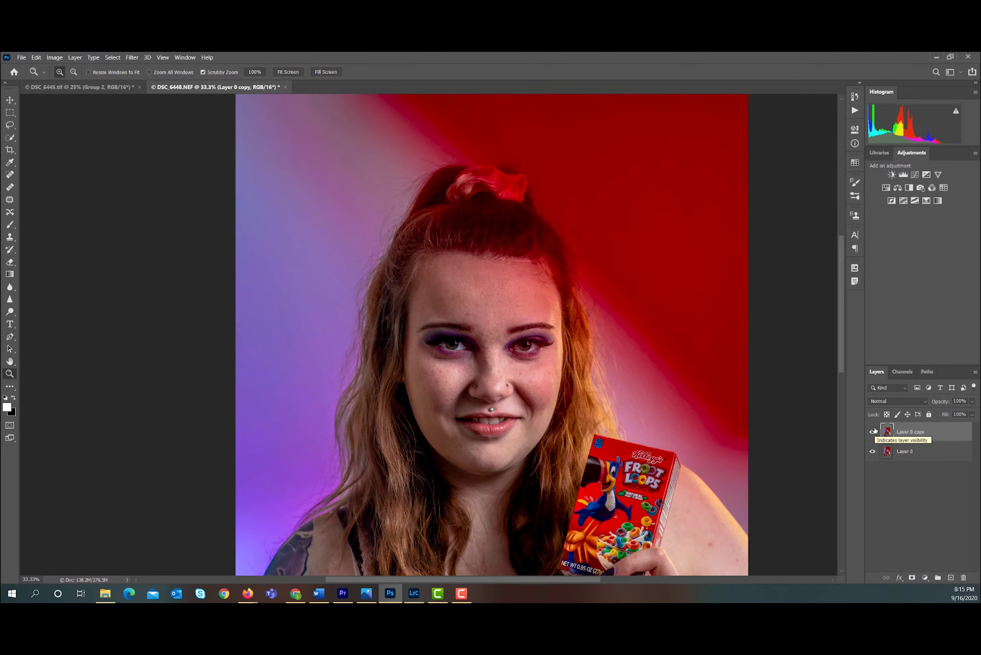
scroll(700, 423, down, 5)
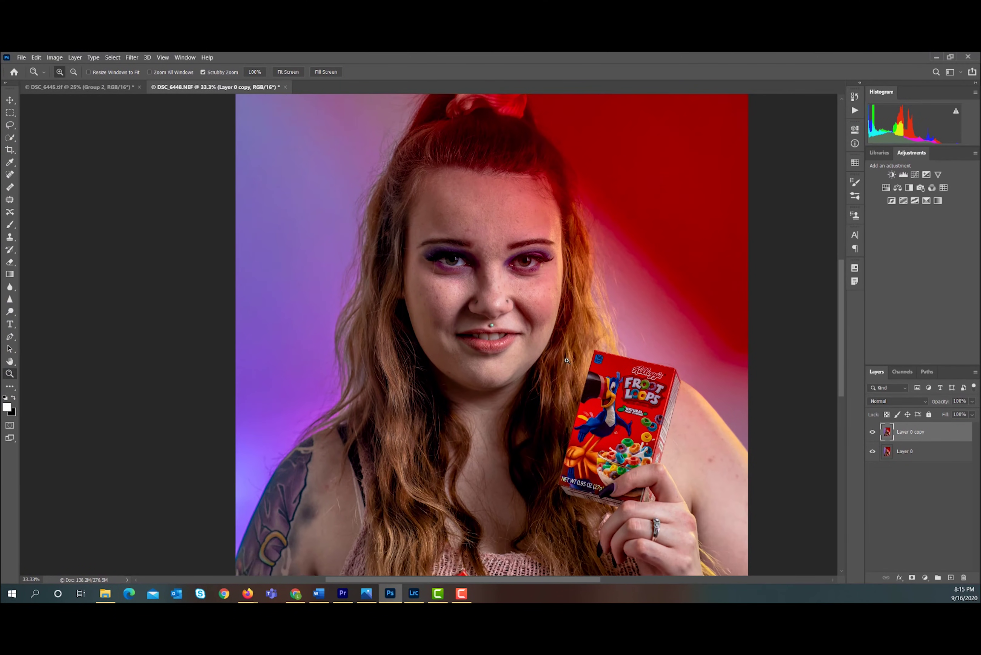
scroll(566, 360, down, 1)
key(j)
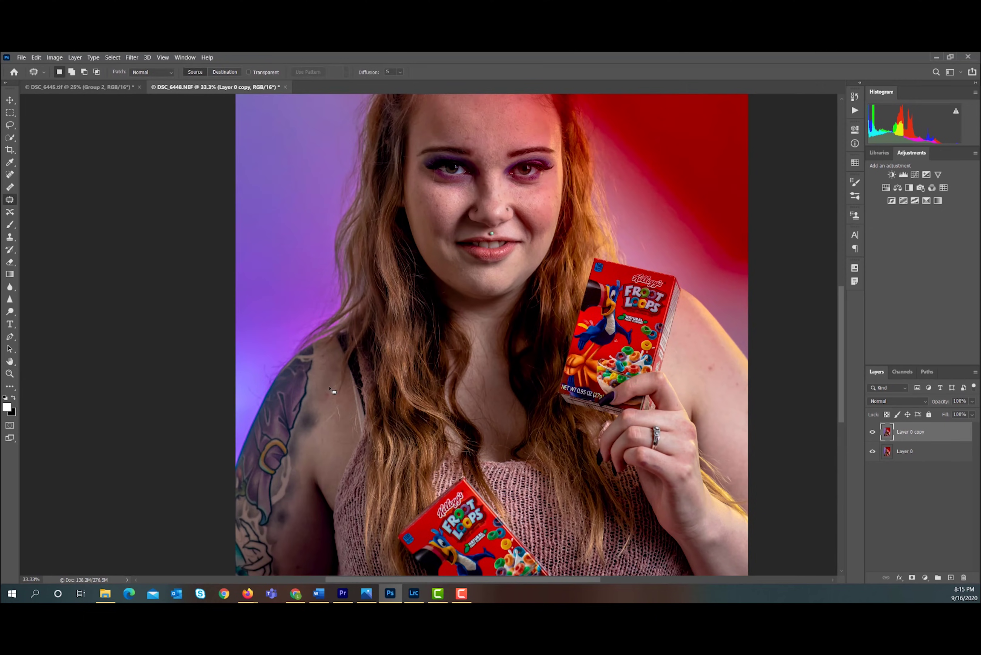
mouse_move(341, 396)
mouse_down()
mouse_move(328, 394)
mouse_move(346, 405)
mouse_up()
key(ctrl+d)
scroll(326, 486, down, 2)
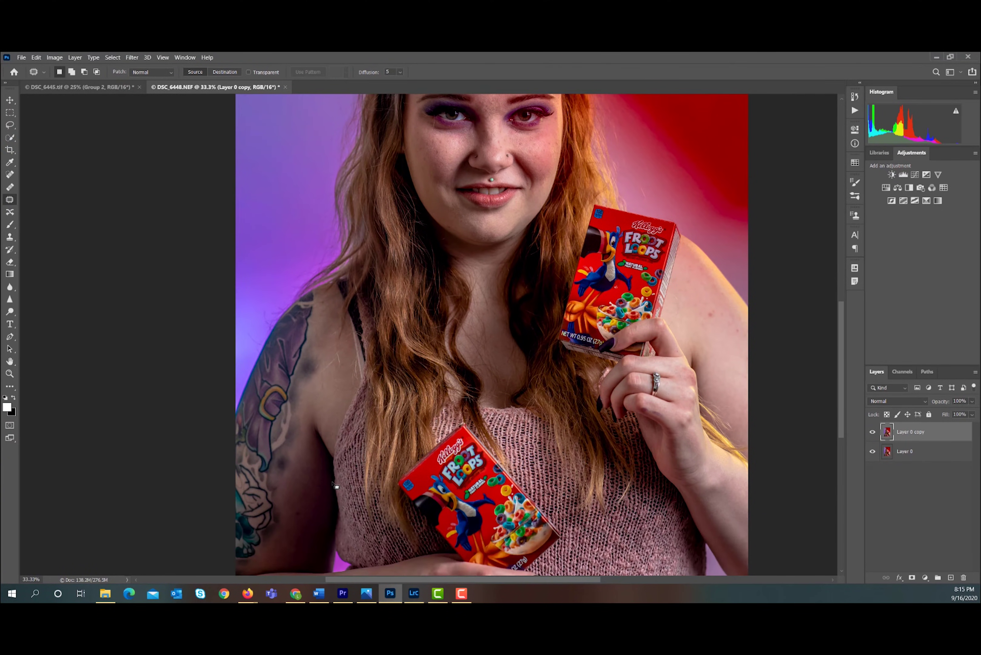
scroll(540, 422, up, 2)
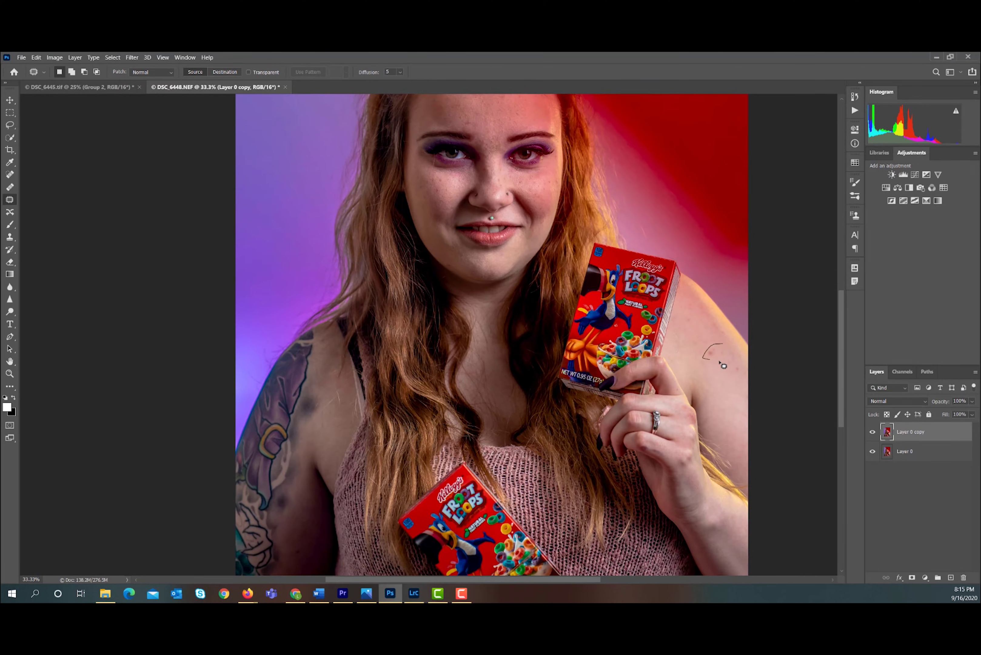
mouse_move(718, 361)
mouse_down()
mouse_move(692, 323)
mouse_move(697, 310)
mouse_move(696, 337)
mouse_move(719, 331)
mouse_move(713, 320)
mouse_move(704, 333)
mouse_move(707, 306)
mouse_move(692, 297)
mouse_up()
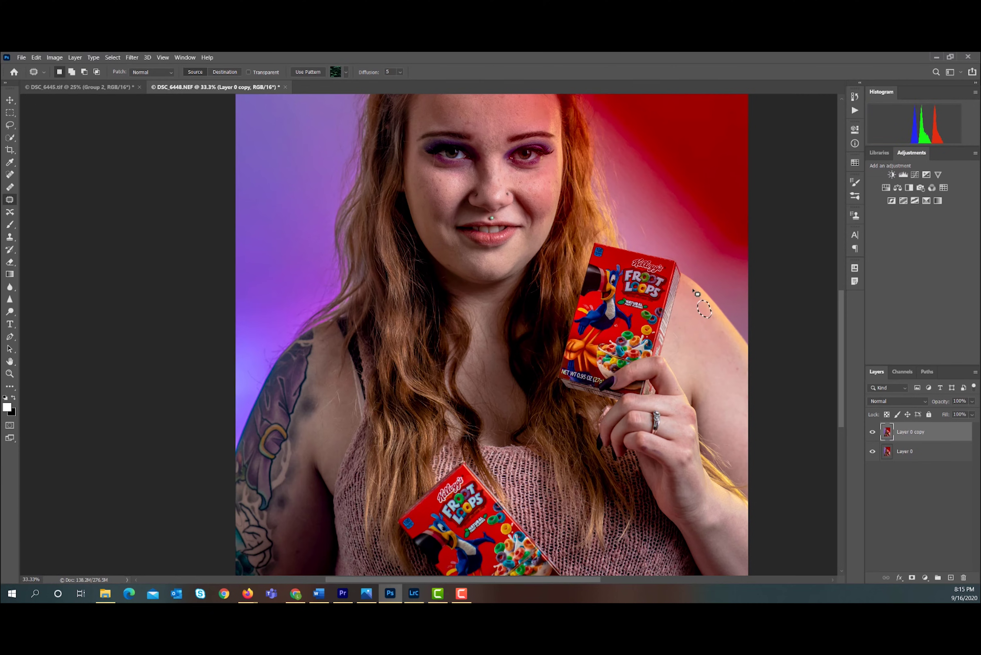
click(736, 370)
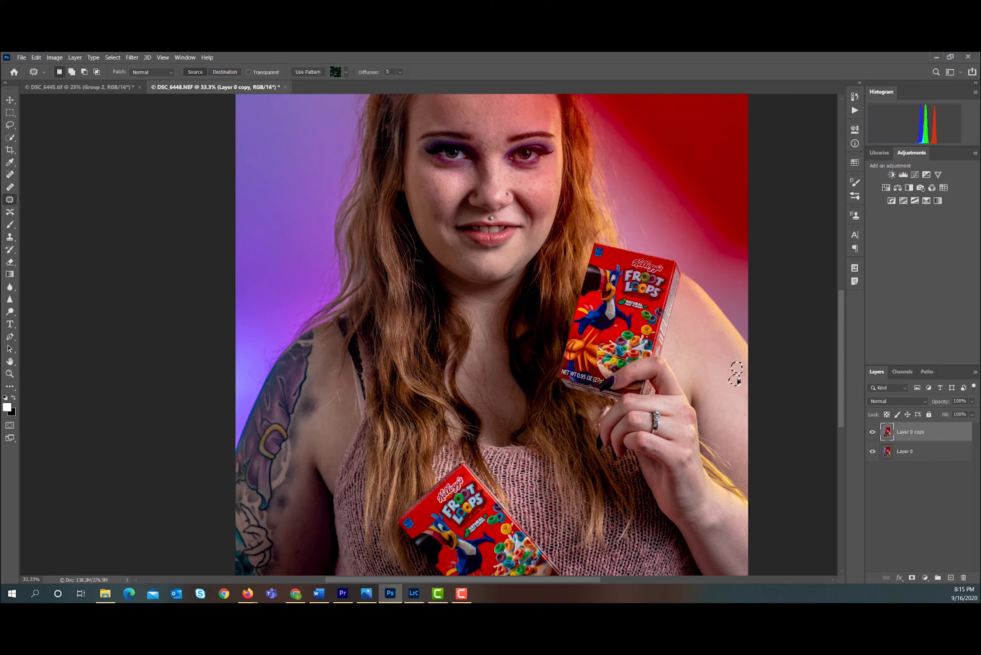
Patch a blemish on the forearm
scroll(661, 318, up, 3)
scroll(333, 458, down, 7)
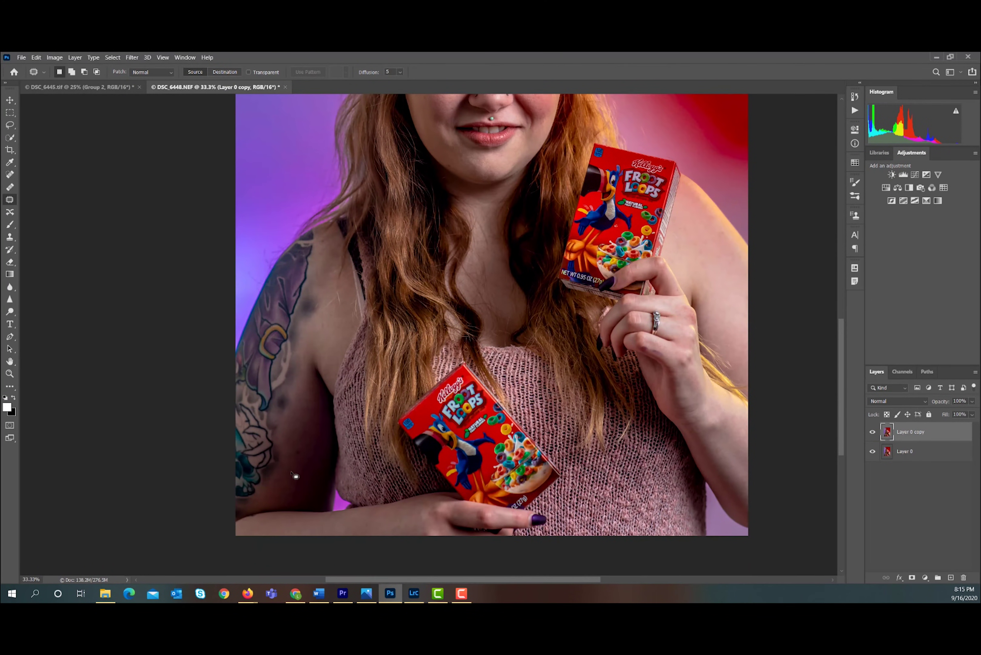
mouse_move(295, 475)
mouse_down()
mouse_move(274, 476)
mouse_move(284, 493)
mouse_move(298, 472)
mouse_up()
key(ctrl+d)
scroll(314, 454, up, 10)
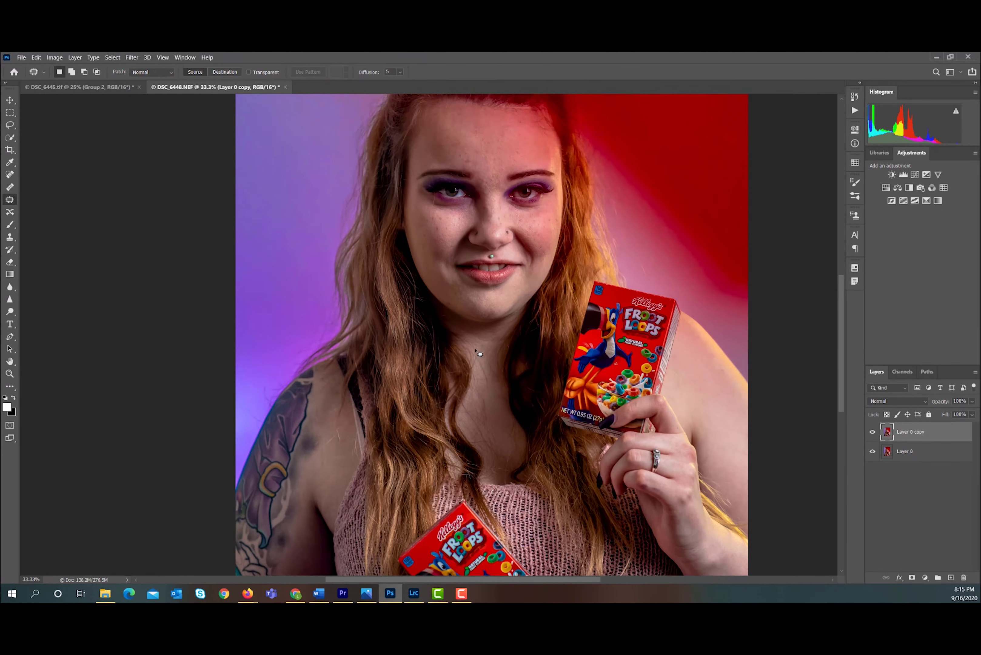
key(h)
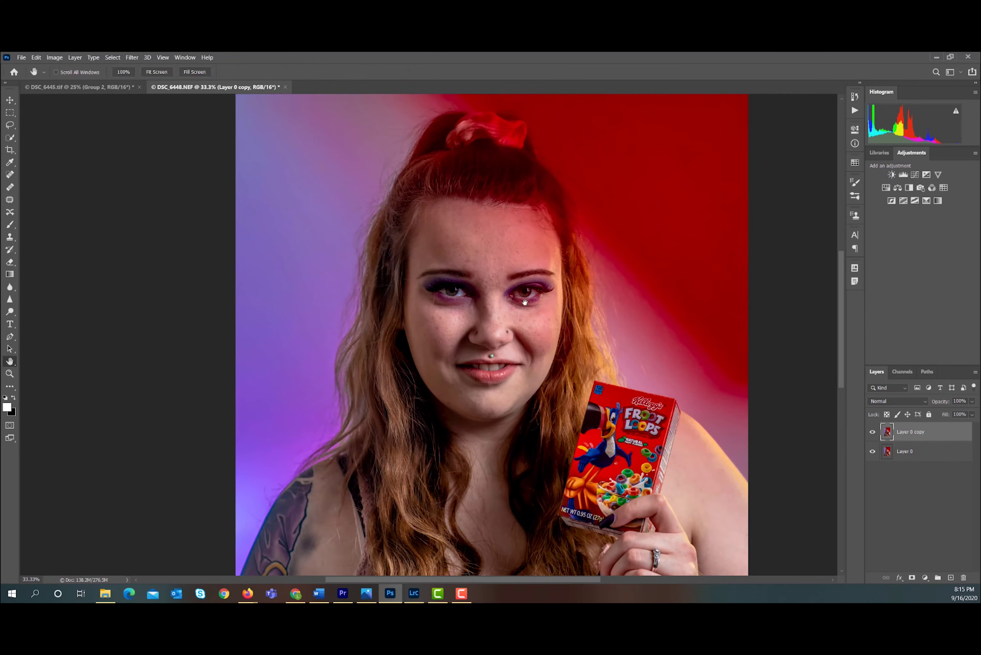
click(9, 373)
Zoom in on the eyes and nose and toggle Layer 0 copy to compare before and after
drag(495, 298, 566, 321)
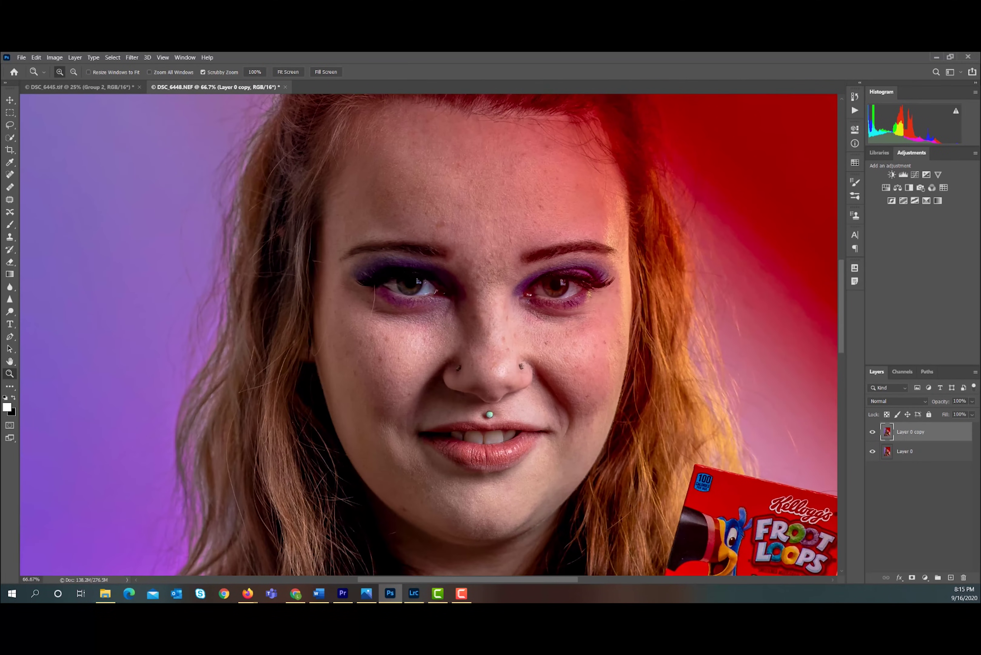
click(872, 432)
click(872, 432)
click(872, 432)
click(872, 432)
click(872, 432)
click(872, 432)
click(872, 431)
click(871, 432)
click(872, 431)
click(872, 432)
click(871, 432)
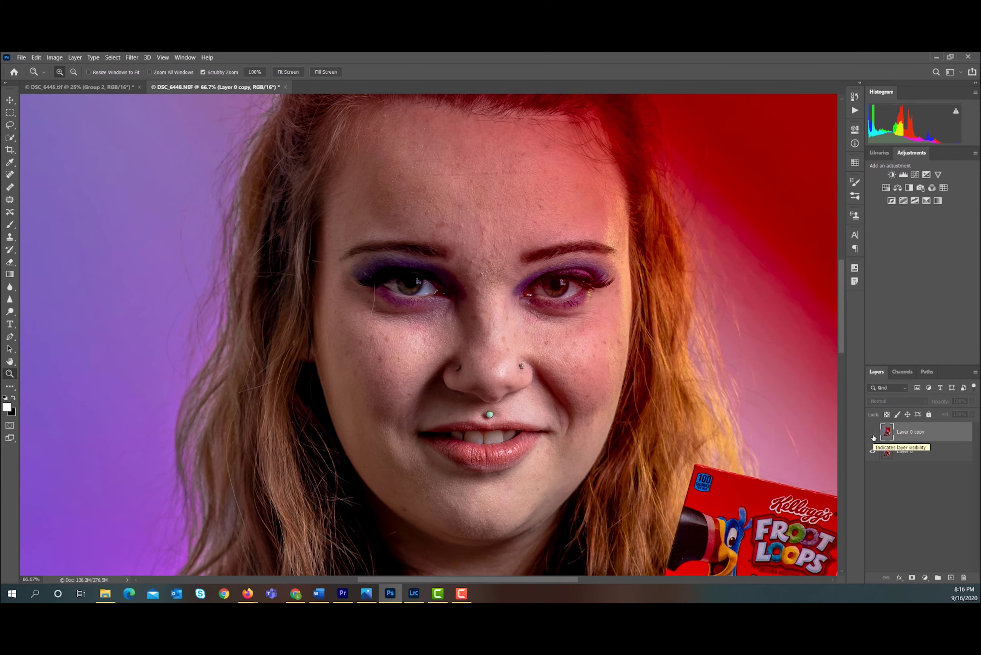
click(872, 432)
click(872, 432)
Retry patching a face spot, clear the hidden-layer warning and turn Layer 0 copy back on
click(10, 199)
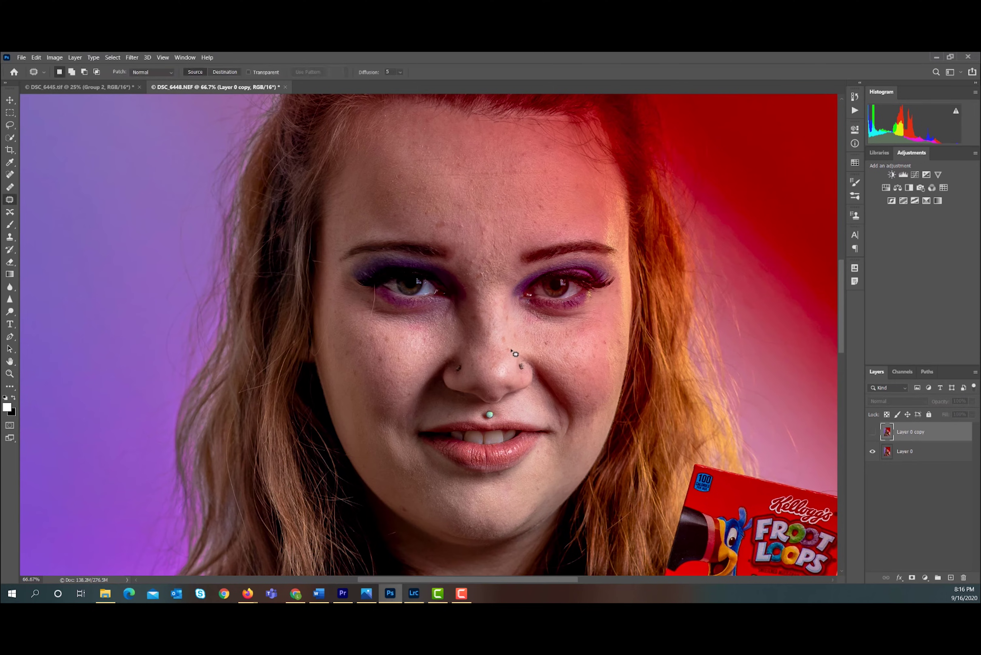
click(625, 335)
click(502, 257)
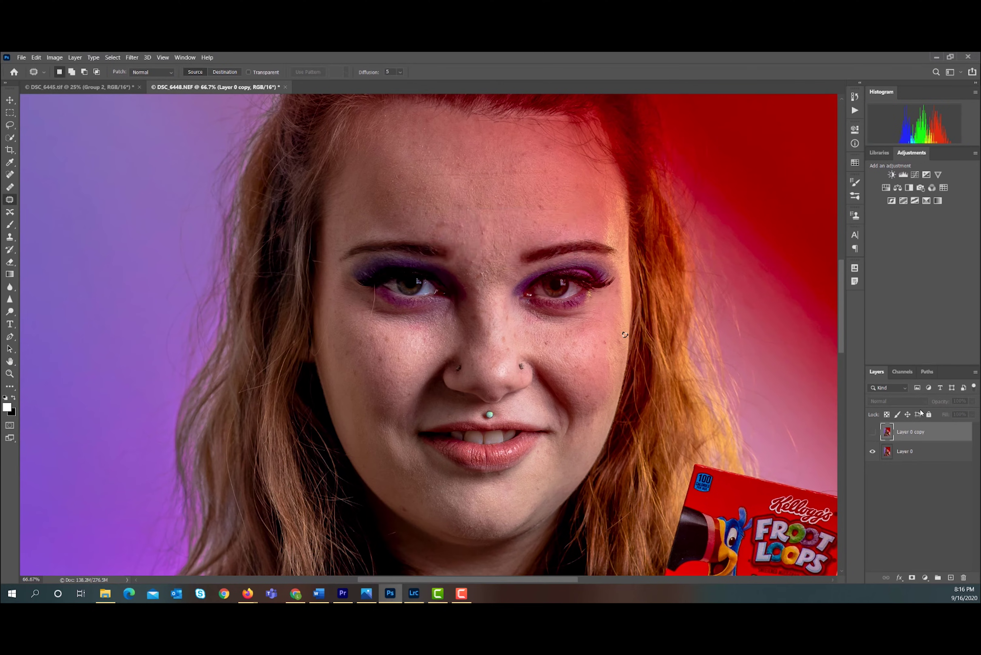
key(ctrl+comma)
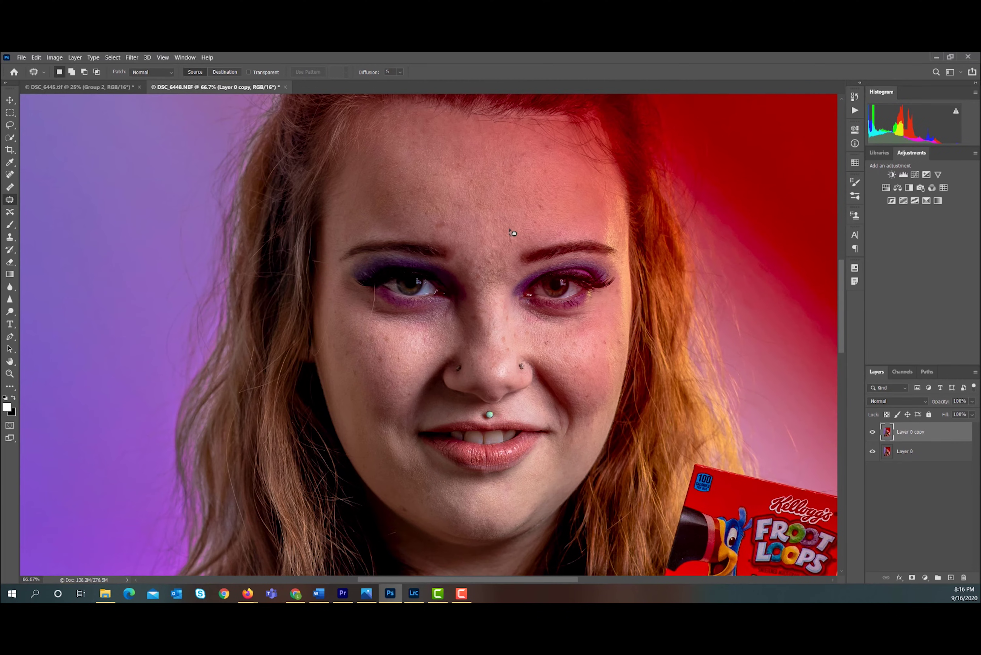
Patch a small forehead blemish and toggle Layer 0 copy to compare with the original
drag(507, 230, 505, 229)
click(872, 431)
click(872, 433)
click(872, 432)
click(872, 432)
click(872, 431)
click(873, 432)
Zoom in on the eye and patch the spots beside the eyebrow and on the upper cheek
click(9, 374)
click(365, 279)
click(365, 279)
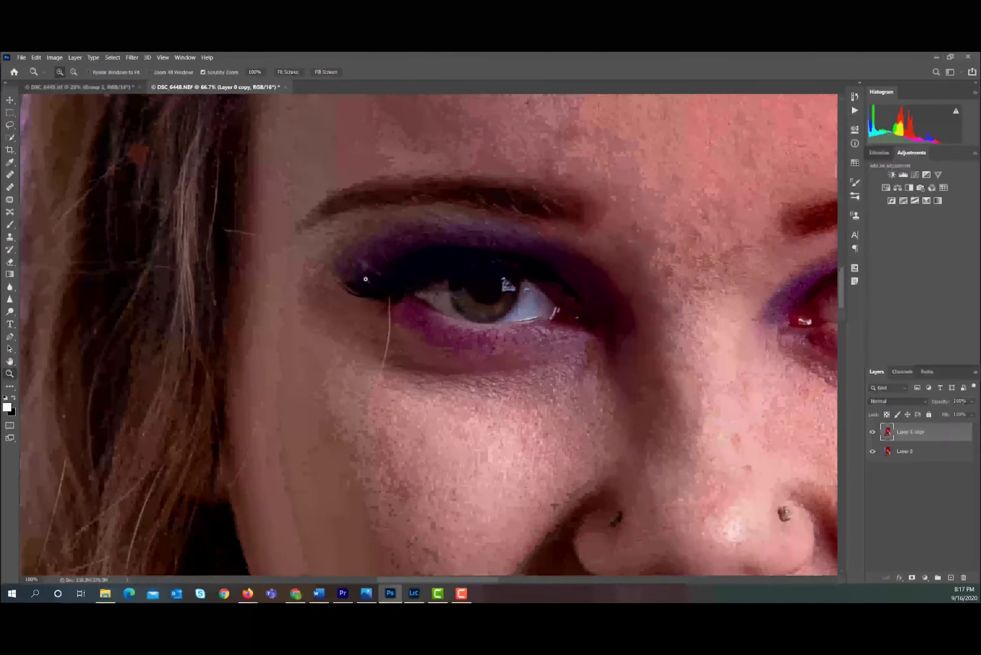
click(10, 200)
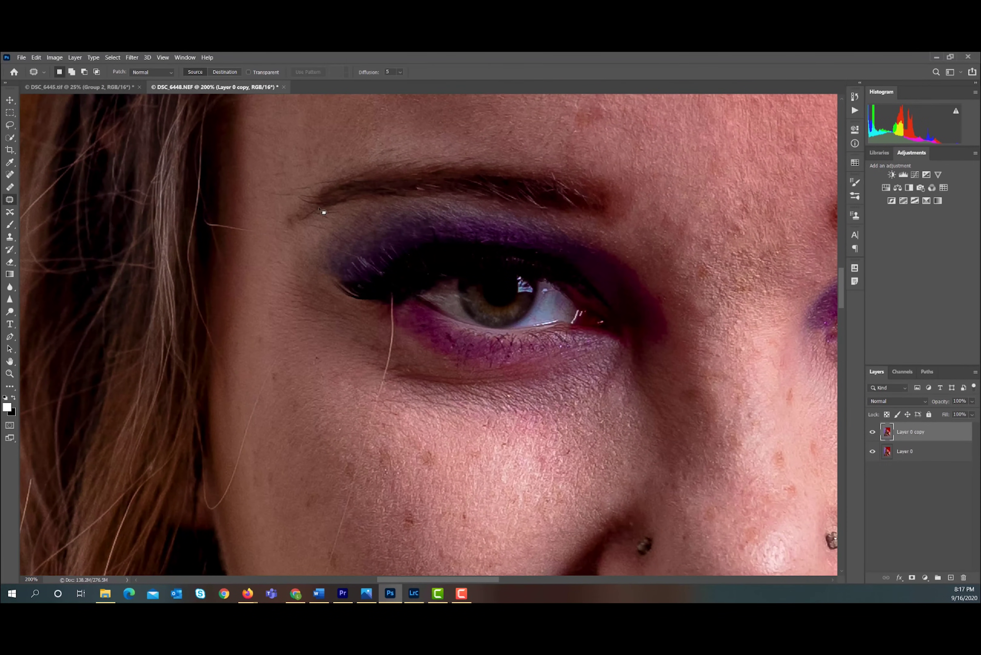
mouse_move(247, 228)
mouse_down()
mouse_move(213, 224)
mouse_move(223, 228)
mouse_up()
scroll(392, 312, down, 2)
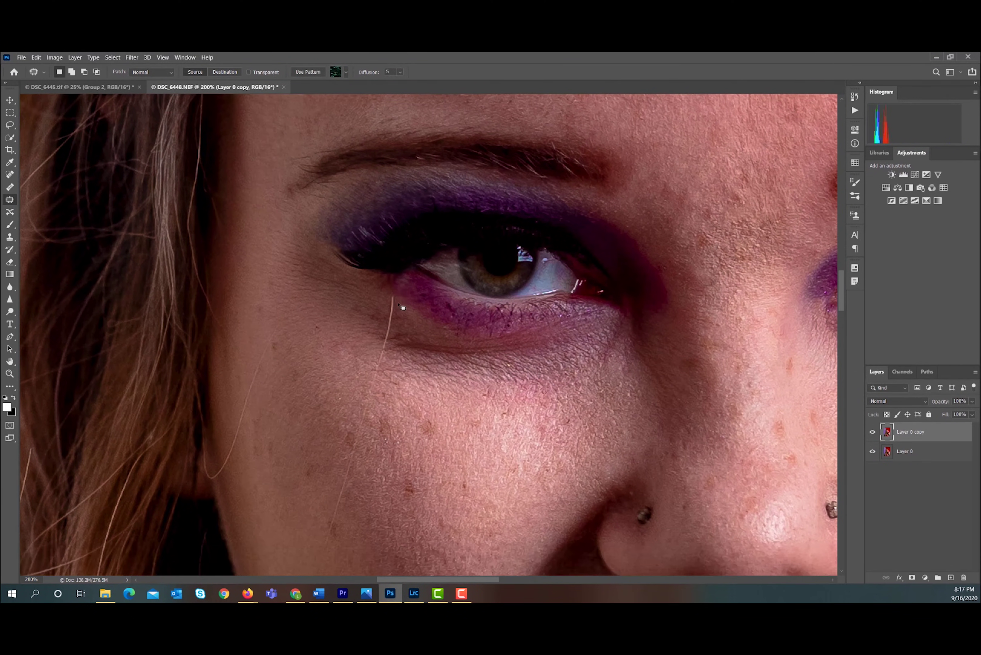
mouse_move(392, 317)
mouse_down()
mouse_move(398, 330)
mouse_move(383, 339)
mouse_up()
scroll(383, 339, down, 3)
scroll(394, 361, down, 8)
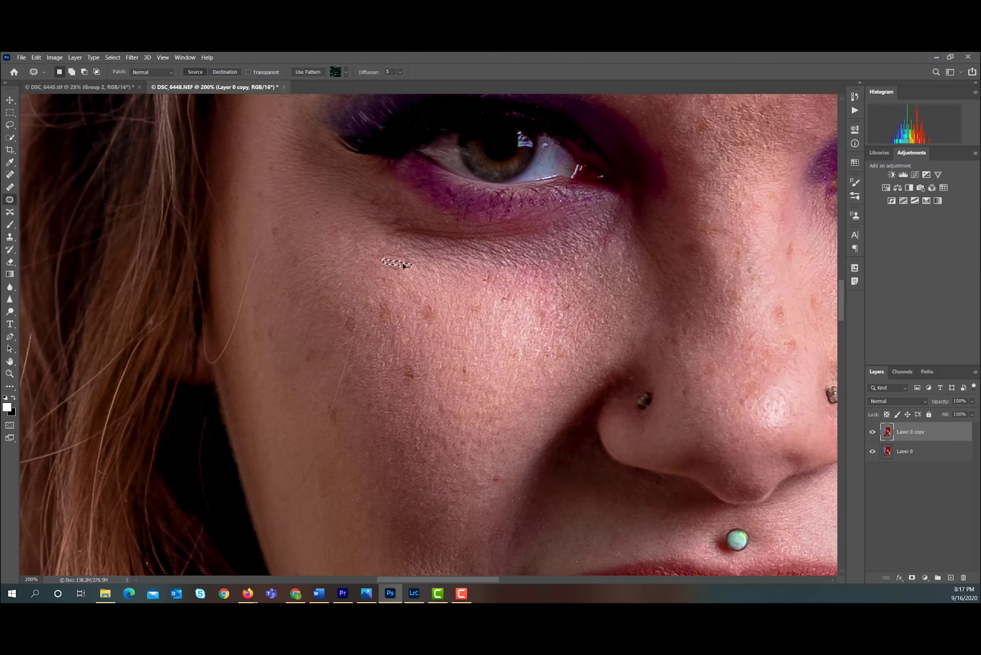
scroll(356, 344, down, 3)
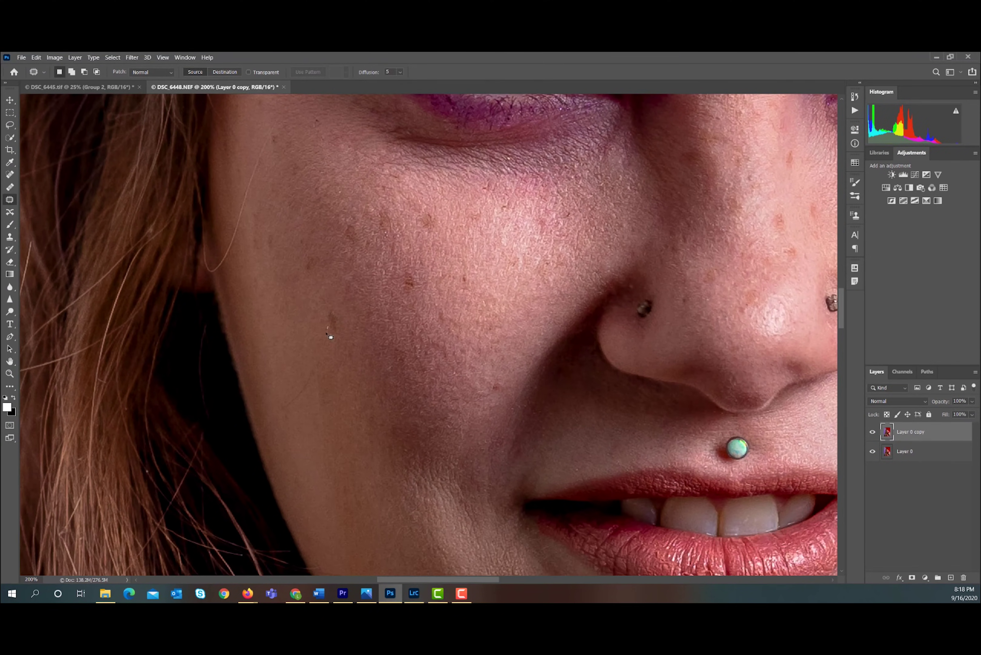
Zoom out and flick Layer 0 copy on and off to compare the retouch with the original
key(z)
key(ctrl+minus)
key(ctrl+minus)
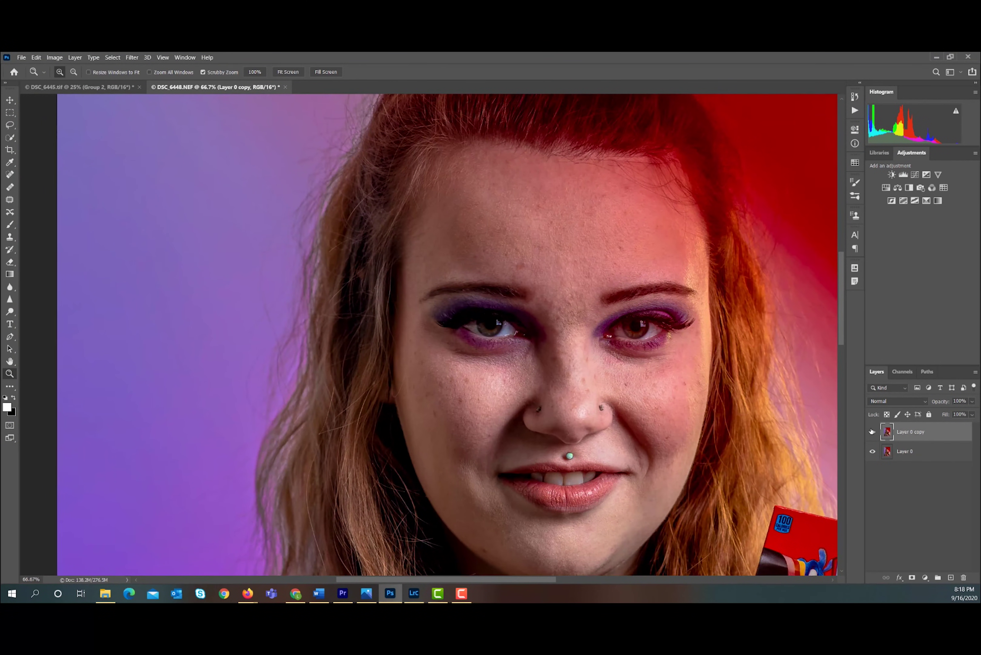
click(871, 431)
click(871, 430)
click(871, 431)
click(870, 430)
click(871, 431)
click(870, 431)
click(871, 431)
click(872, 431)
Fit the whole photo on screen, then zoom in on the forehead and hair
alt+click(587, 357)
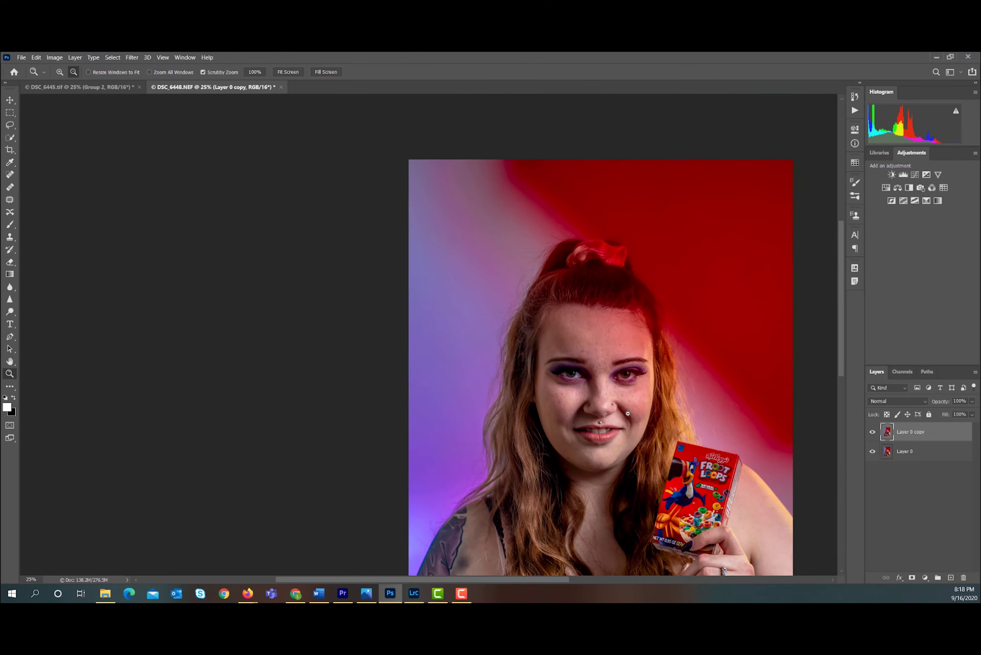
alt+click(628, 413)
click(408, 257)
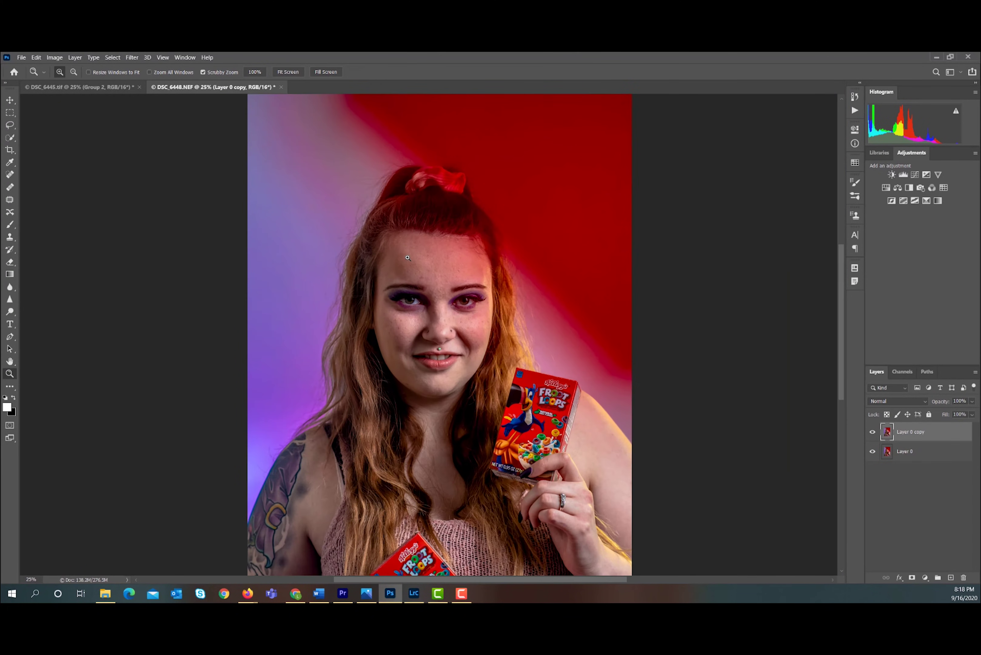
Patch small spots and stray hairs out of the purple backdrop left of the head
scroll(408, 257, up, 5)
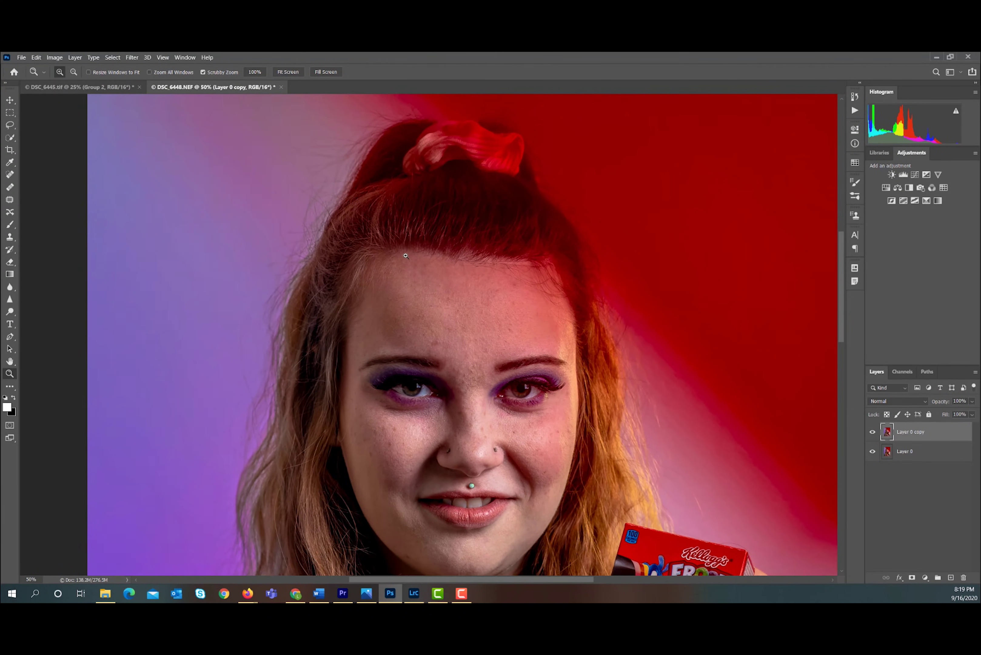
key(j)
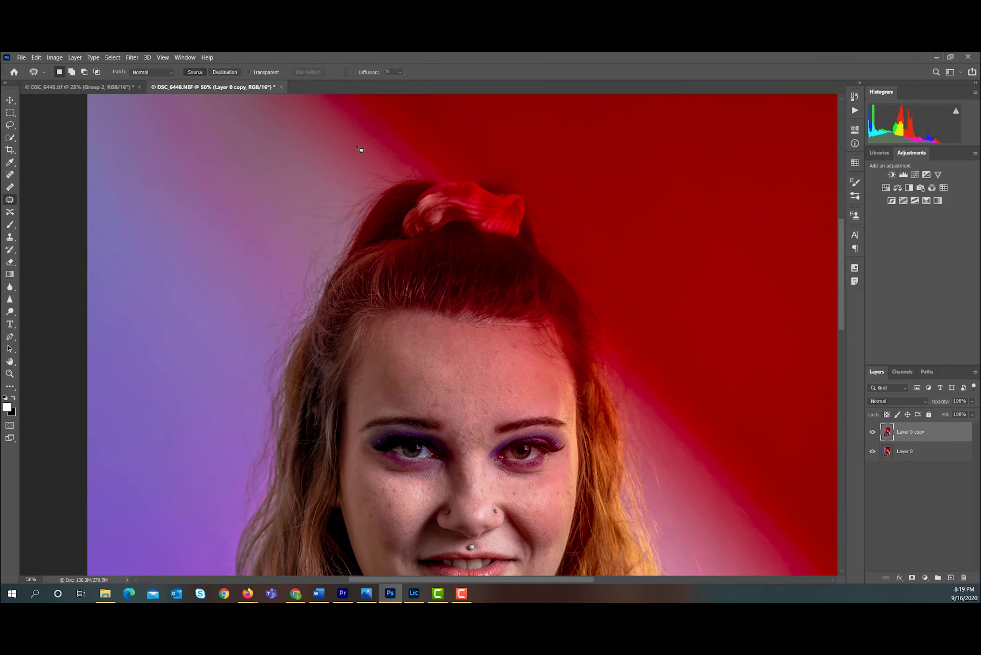
mouse_move(333, 160)
mouse_down()
mouse_move(386, 181)
mouse_move(382, 162)
mouse_move(324, 126)
mouse_move(316, 104)
mouse_up()
key(ctrl+d)
mouse_move(327, 175)
mouse_down()
mouse_move(362, 188)
mouse_move(333, 171)
mouse_move(335, 156)
mouse_up()
key(ctrl+d)
mouse_move(299, 194)
mouse_down()
mouse_move(283, 226)
mouse_move(342, 217)
mouse_move(346, 195)
mouse_move(291, 173)
mouse_up()
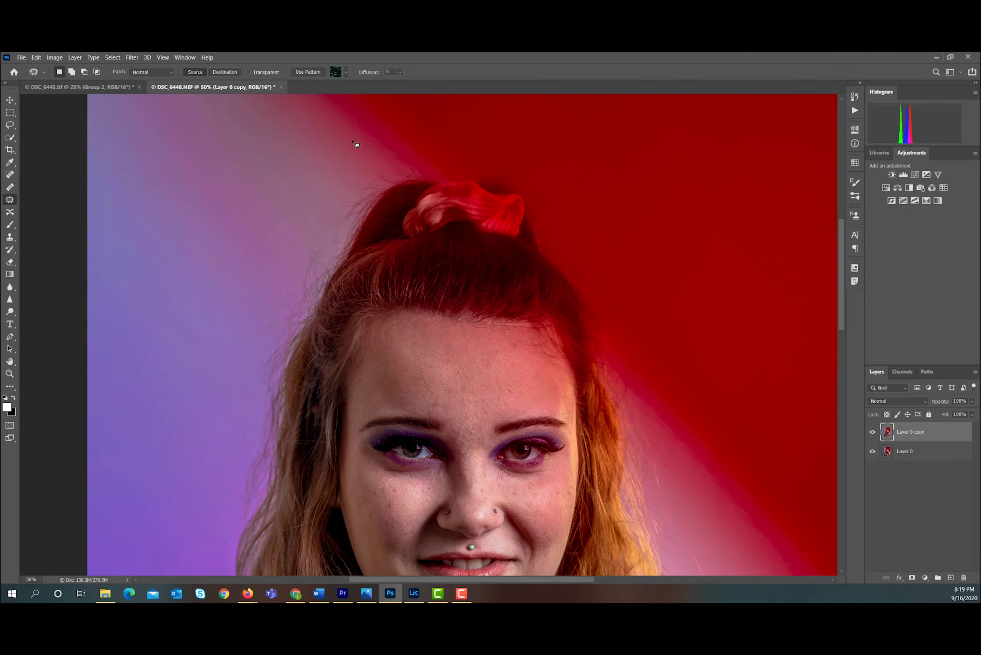
key(ctrl+d)
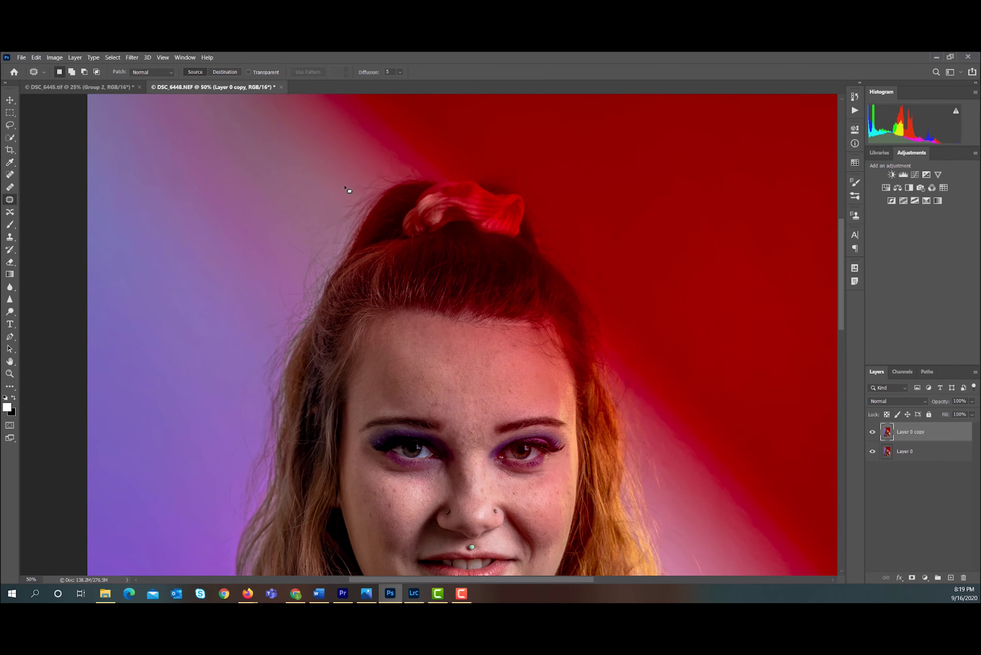
drag(348, 191, 309, 148)
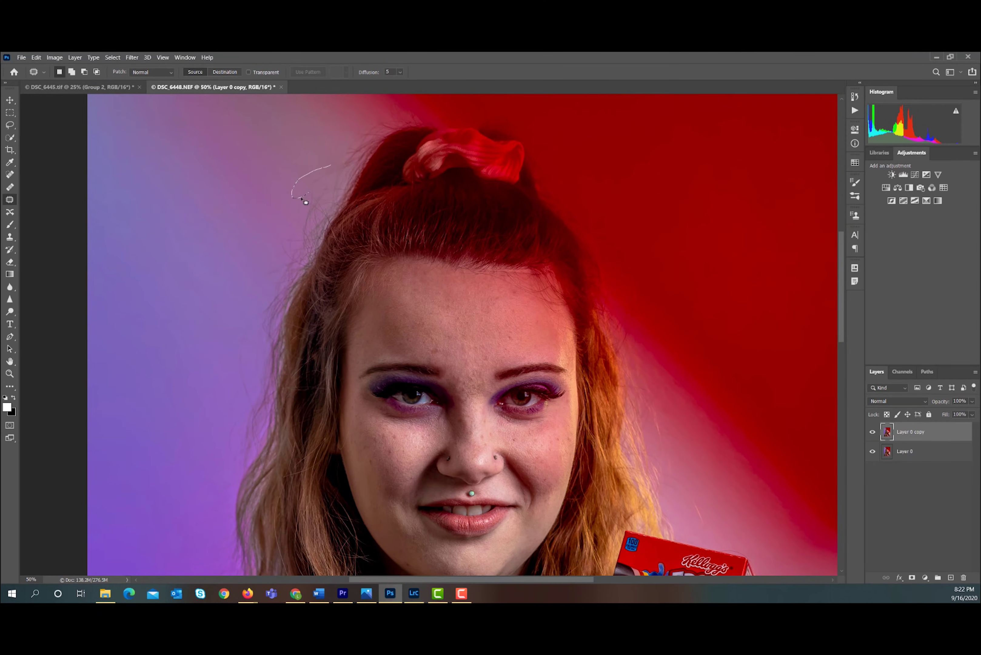
drag(280, 238, 299, 249)
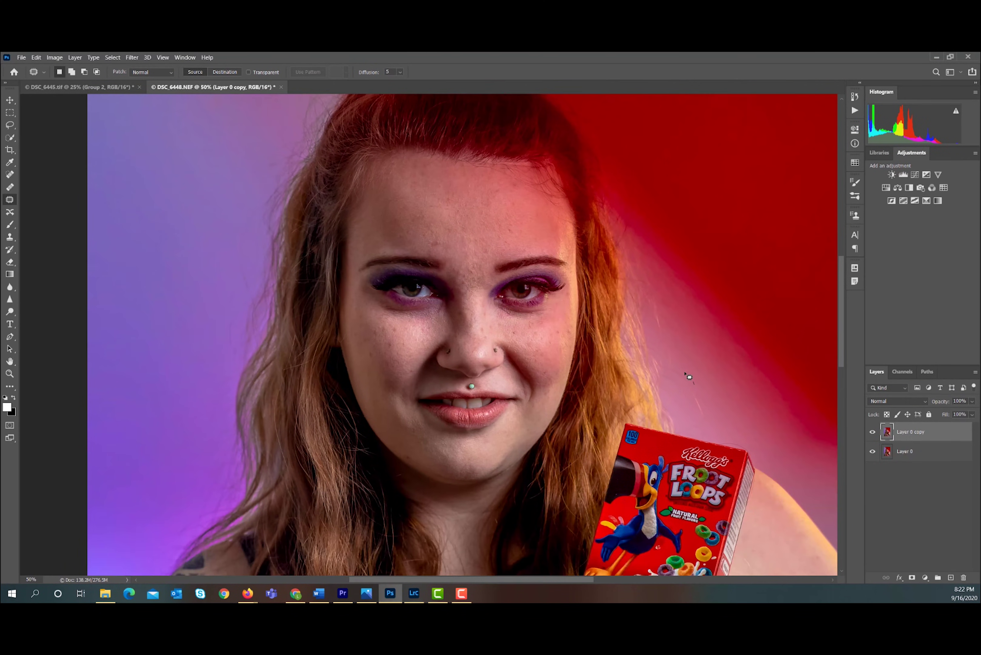
Patch the backdrop clean near the cereal box's top corner
mouse_move(717, 443)
mouse_down()
mouse_move(744, 455)
mouse_move(752, 439)
mouse_up()
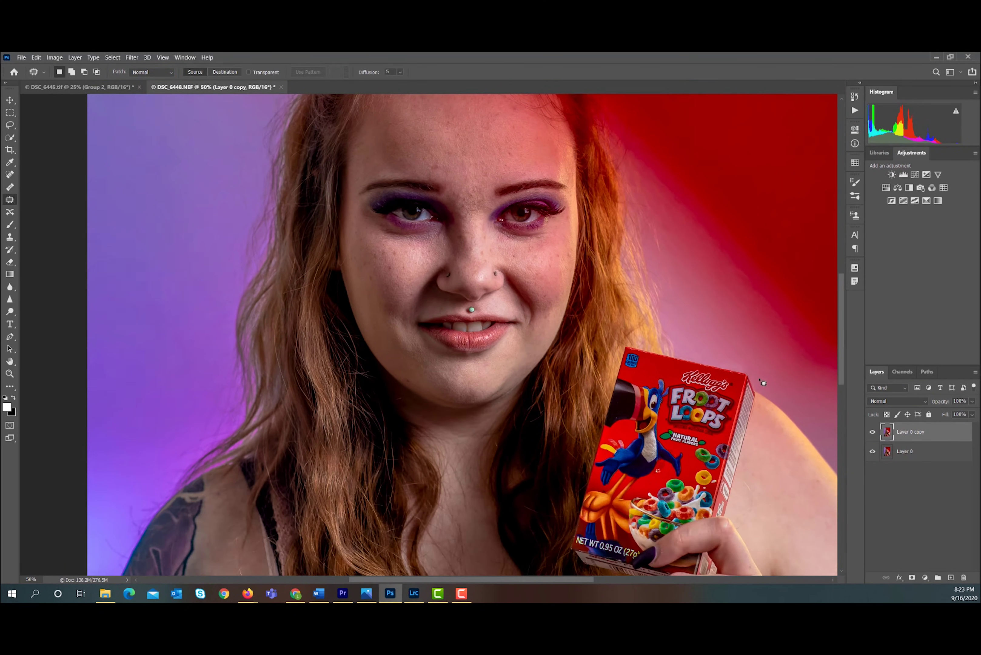
drag(763, 383, 756, 391)
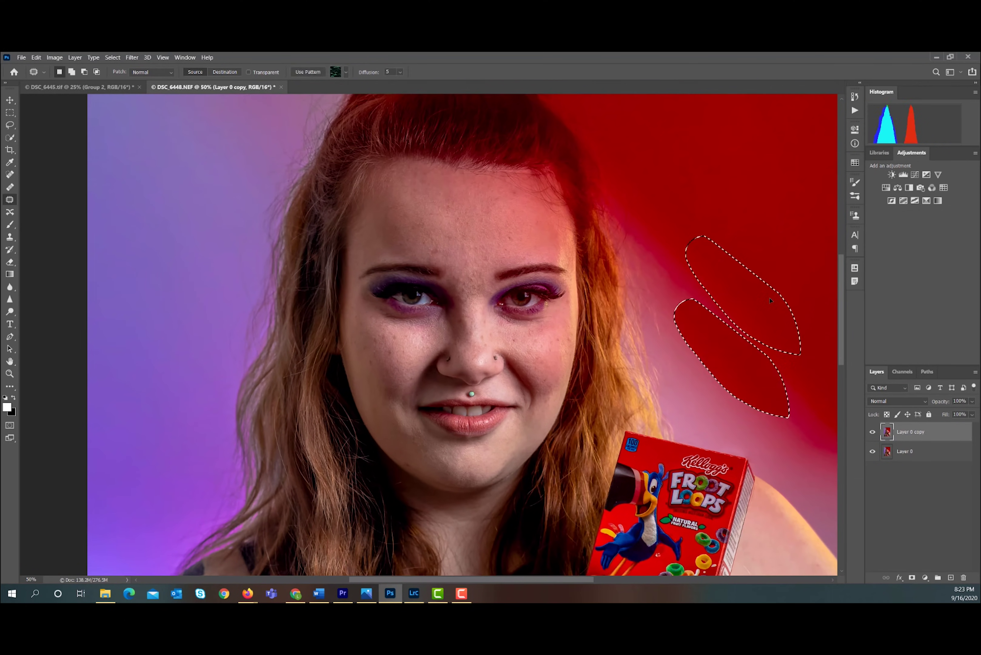
key(ctrl+d)
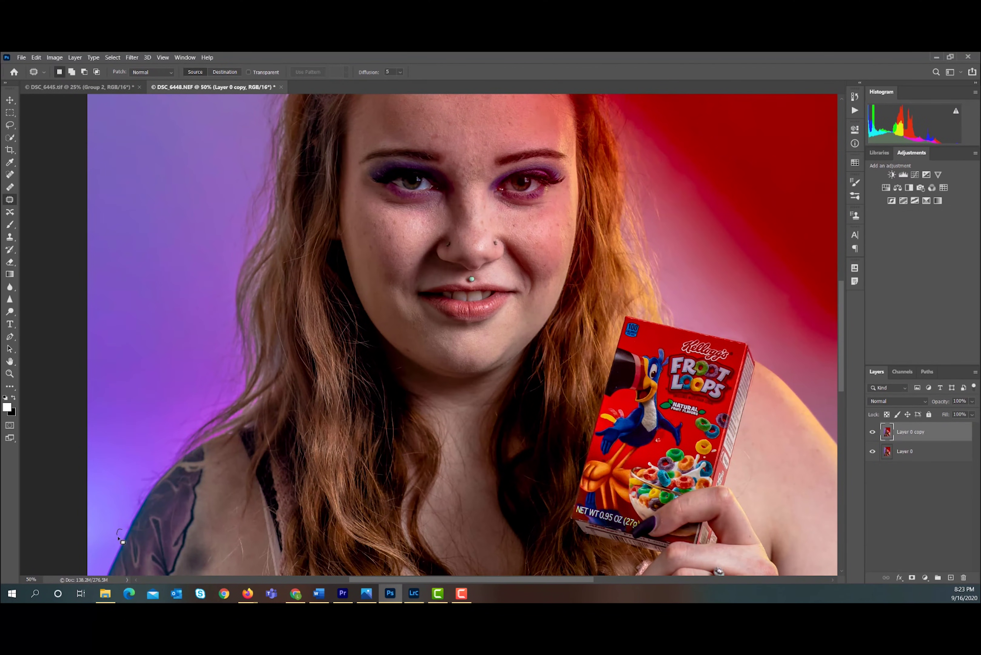
Toggle Layer 0 copy on and off to compare the patched backdrop with the original, whole and close up
key(z)
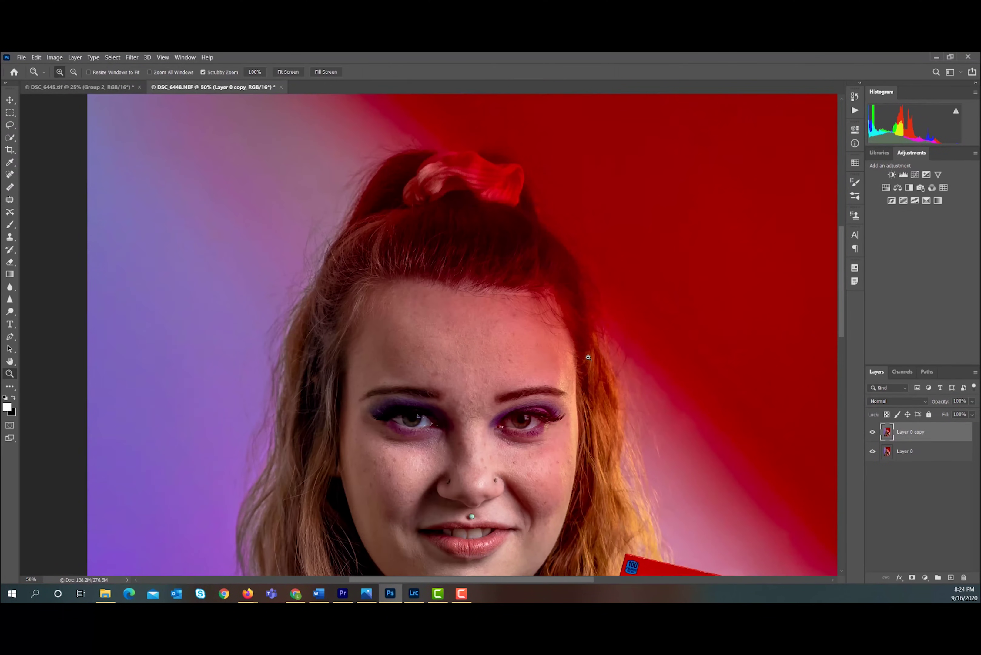
alt+click(587, 357)
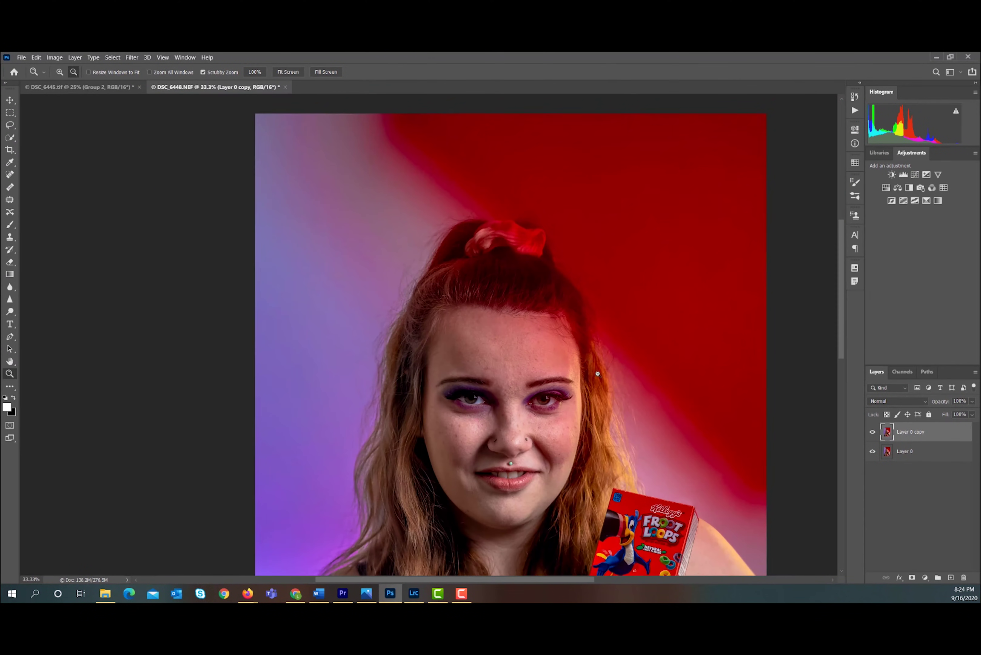
alt+click(563, 360)
alt+click(539, 364)
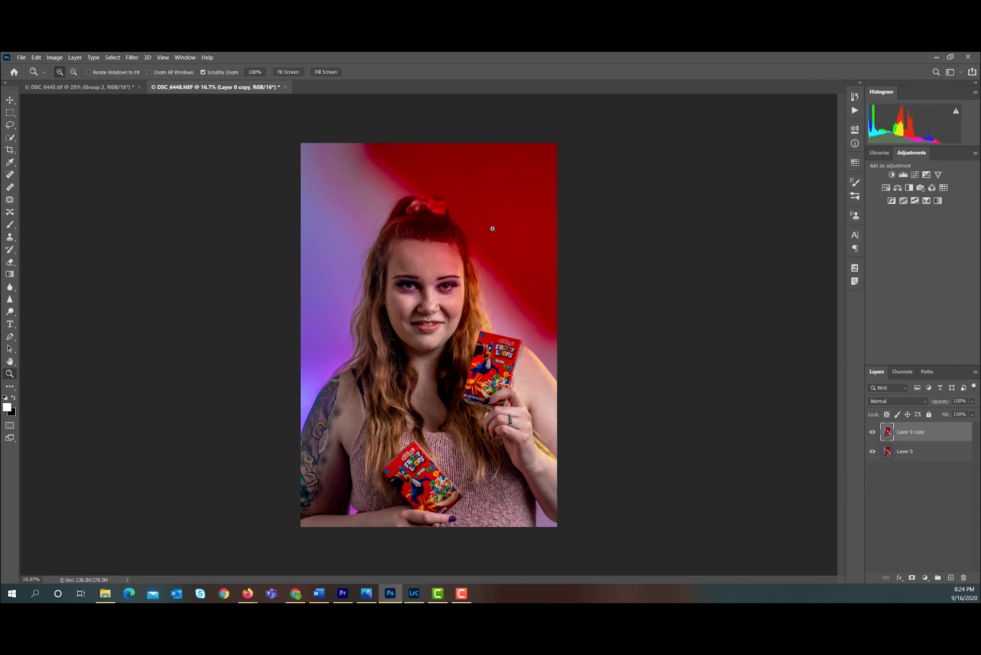
click(873, 431)
click(876, 435)
click(876, 435)
click(876, 434)
drag(420, 227, 460, 250)
click(460, 250)
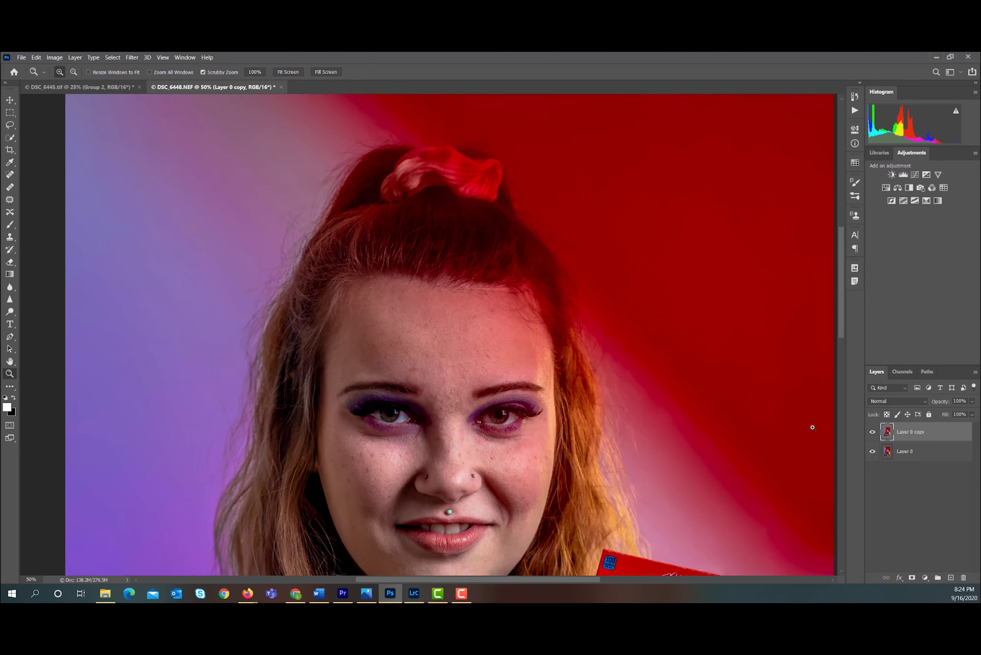
click(873, 432)
click(873, 432)
click(873, 431)
click(873, 431)
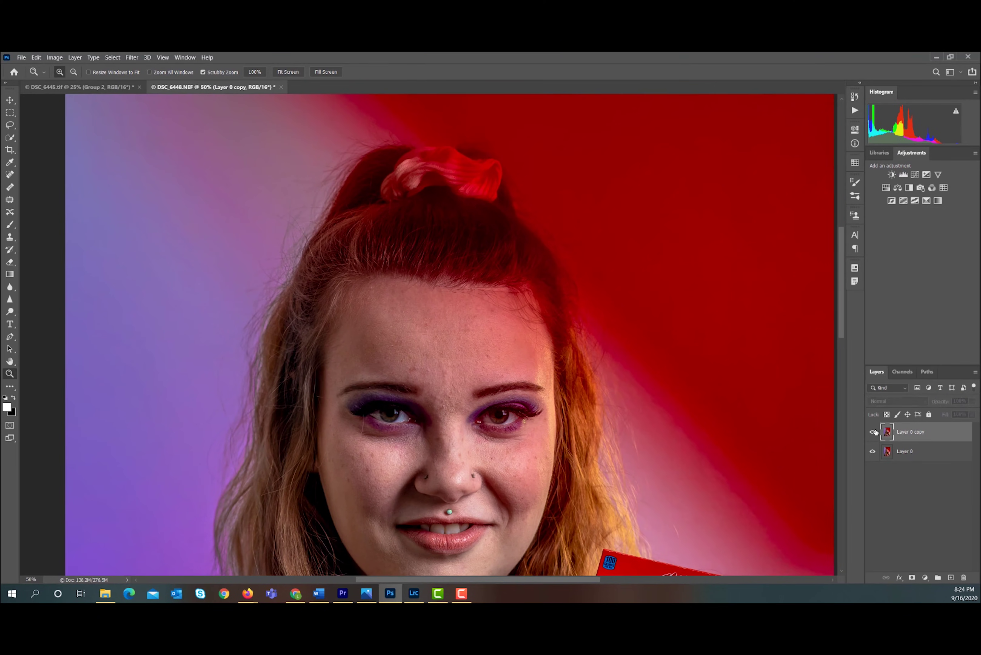
click(873, 432)
Patch the remaining stray hair strands and spots along the left side of the hair
click(10, 199)
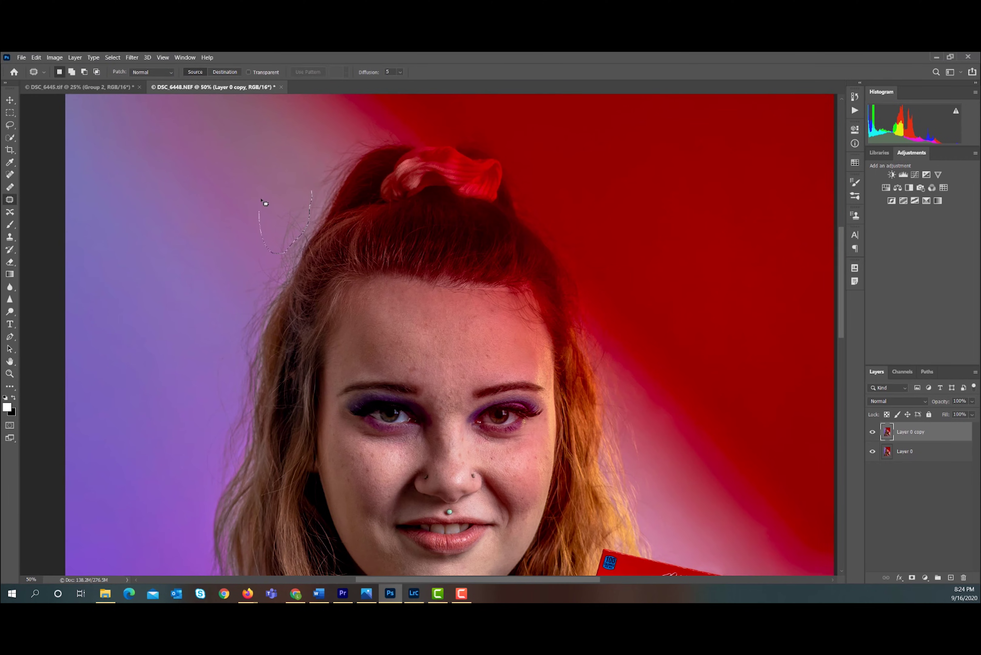
mouse_move(264, 203)
mouse_down()
mouse_move(310, 192)
mouse_move(255, 172)
mouse_up()
key(ctrl+d)
drag(289, 256, 290, 258)
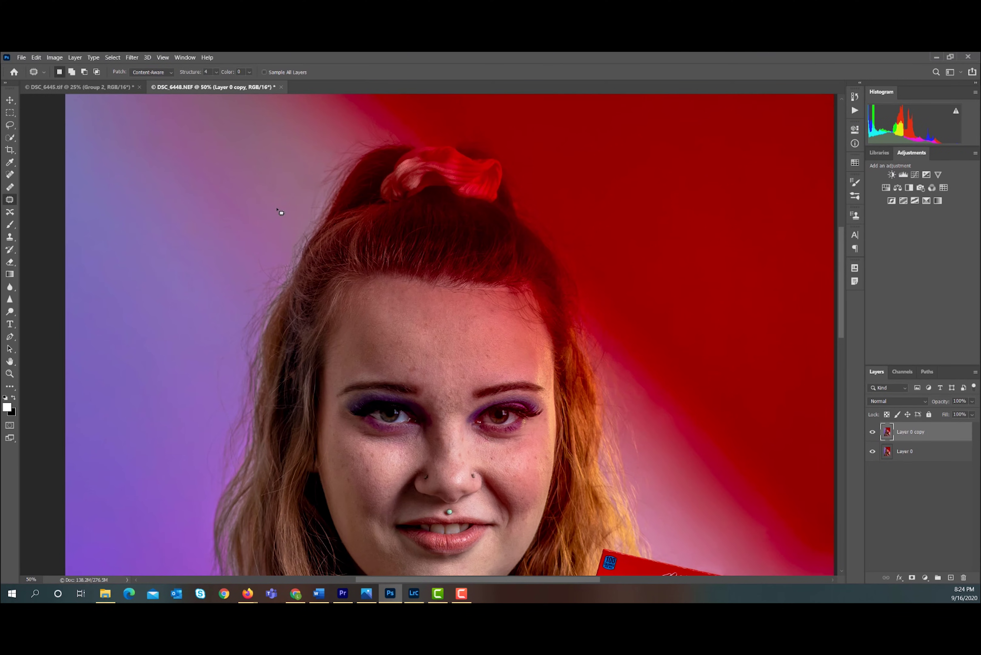
key(ctrl+d)
drag(276, 284, 263, 274)
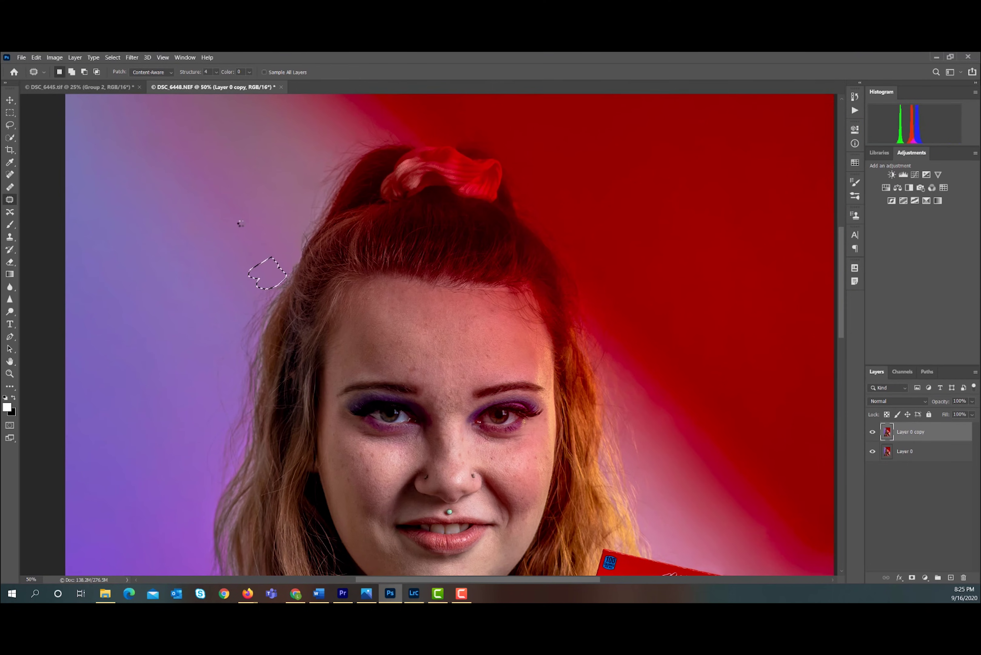
key(ctrl+d)
scroll(256, 212, up, 2)
drag(320, 207, 331, 219)
key(ctrl+d)
scroll(267, 221, down, 5)
scroll(268, 176, up, 2)
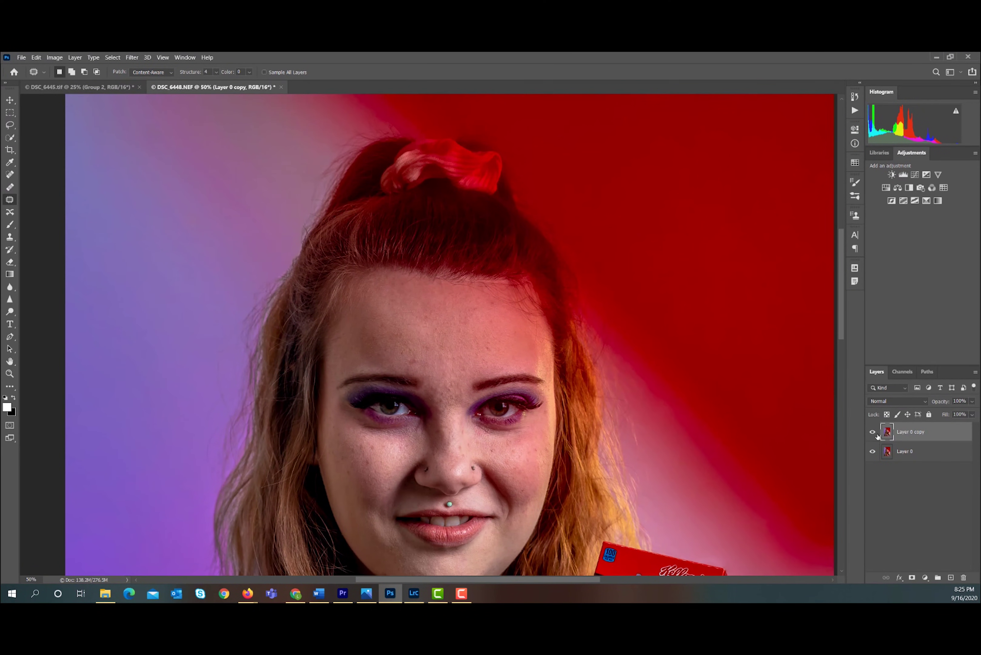
drag(298, 255, 292, 259)
key(ctrl+d)
scroll(301, 260, up, 1)
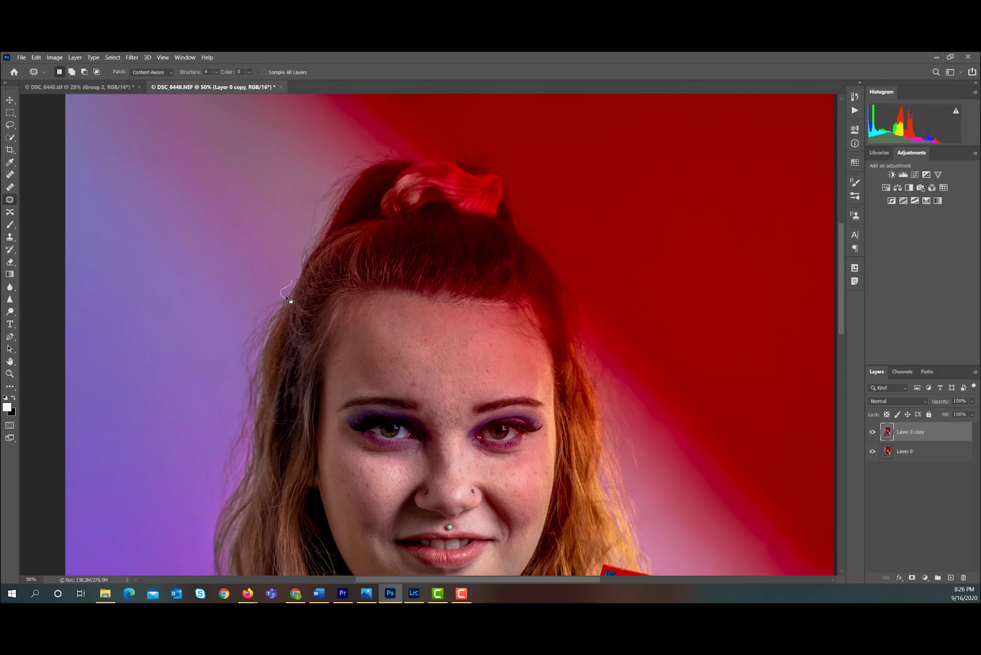
drag(295, 292, 280, 280)
key(ctrl+d)
scroll(234, 199, up, 2)
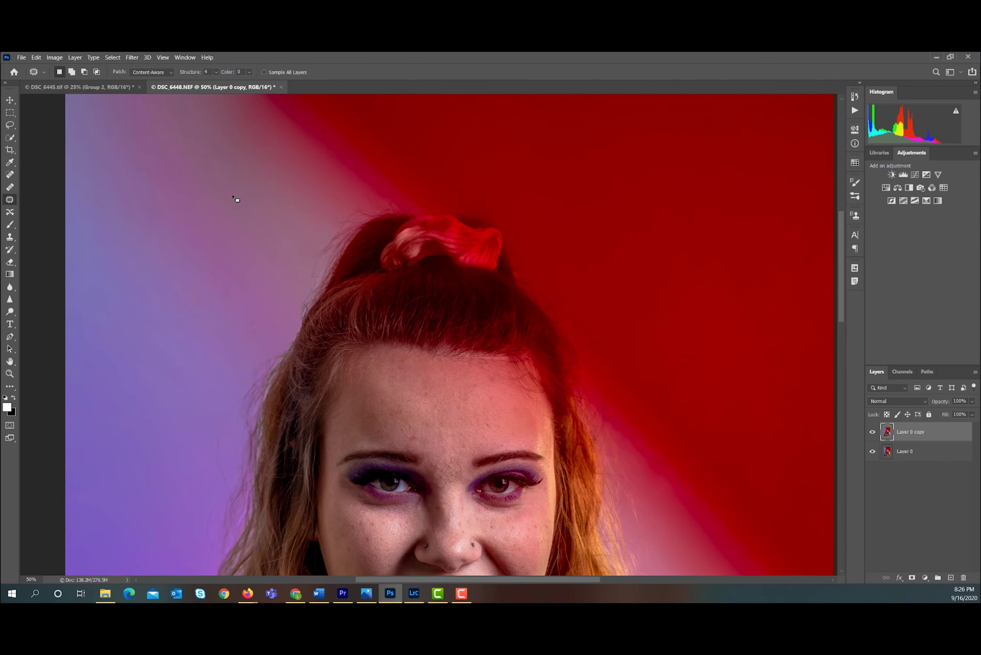
scroll(234, 200, down, 2)
click(9, 374)
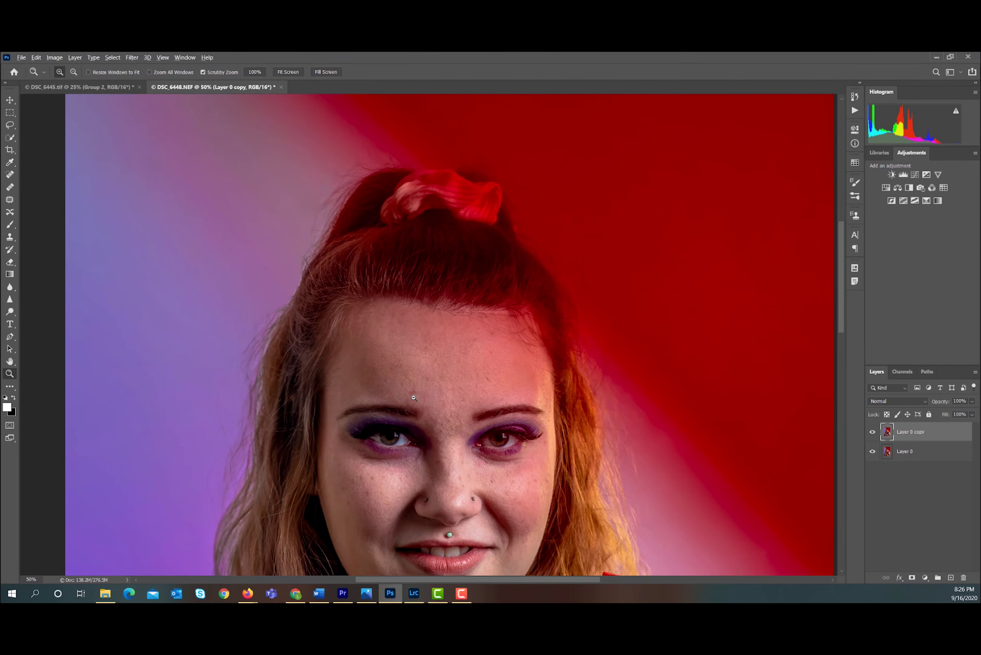
alt+click(413, 397)
alt+click(413, 398)
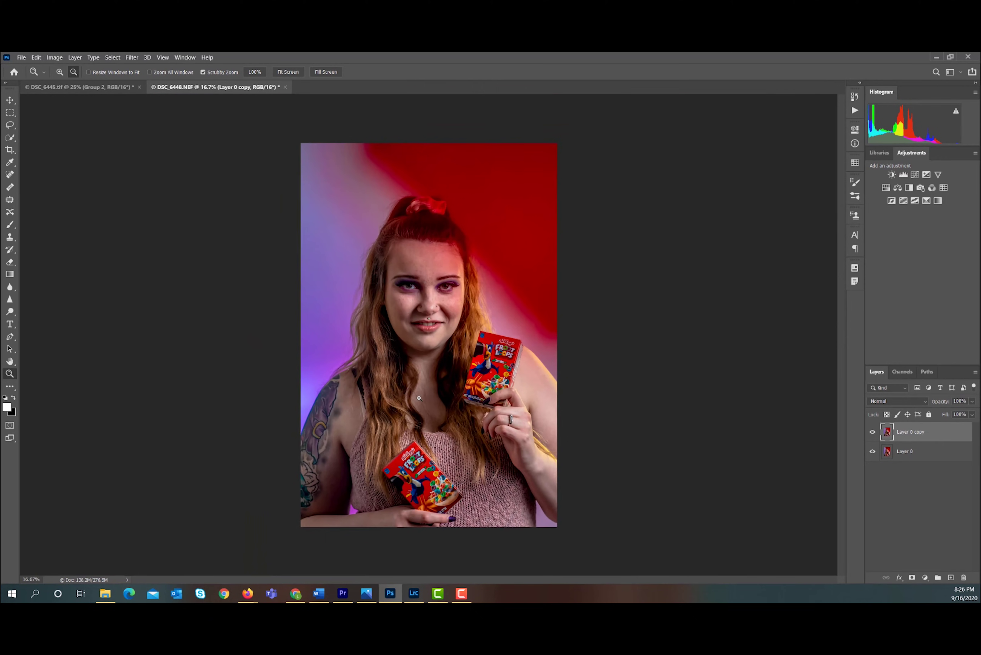
Push the hair at the top of the head in Liquify, check it against the original, and apply
click(128, 58)
click(148, 129)
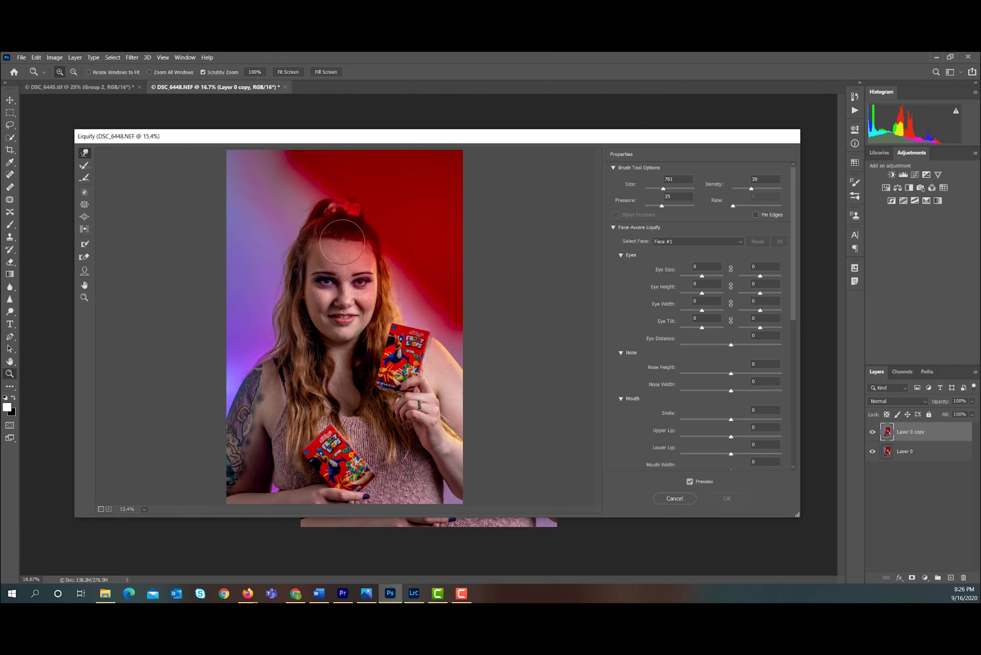
mouse_move(316, 247)
mouse_down()
mouse_move(359, 234)
mouse_move(386, 243)
mouse_move(369, 244)
mouse_up()
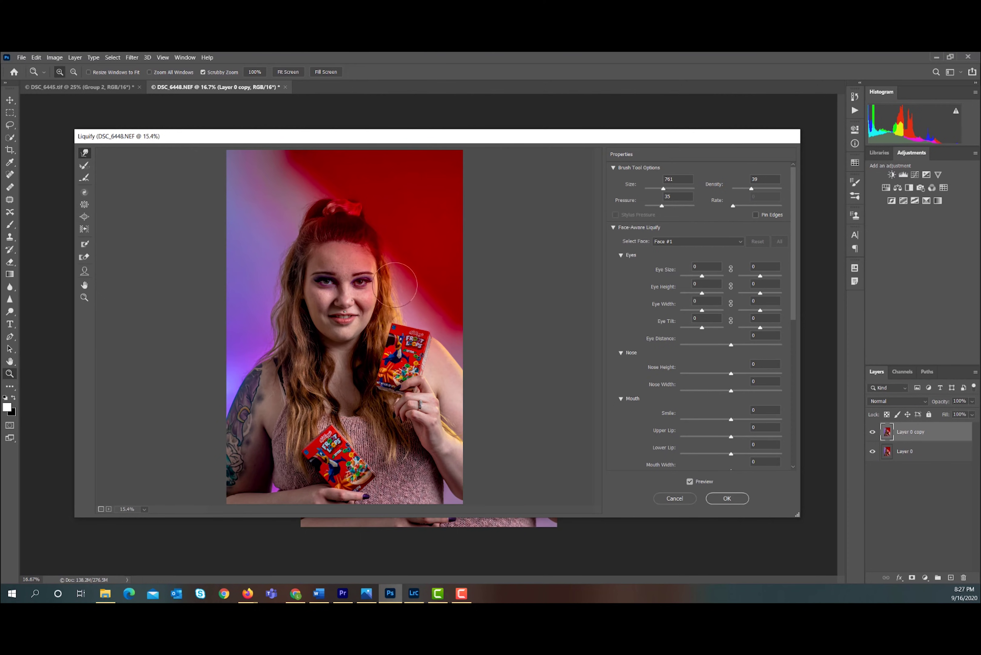
click(690, 481)
click(689, 482)
click(689, 482)
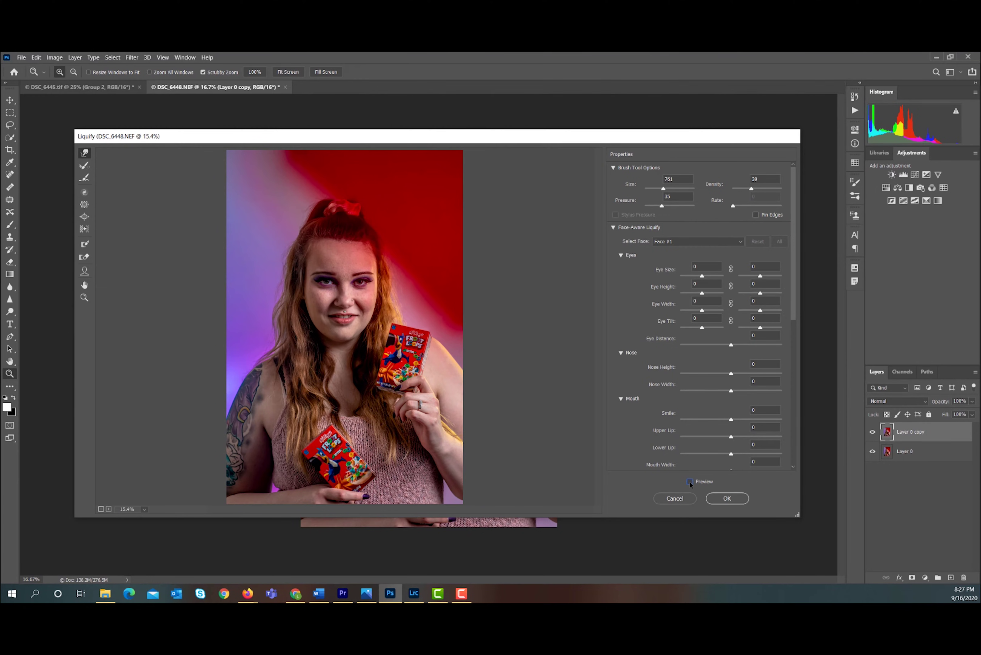
click(690, 482)
click(690, 482)
click(689, 482)
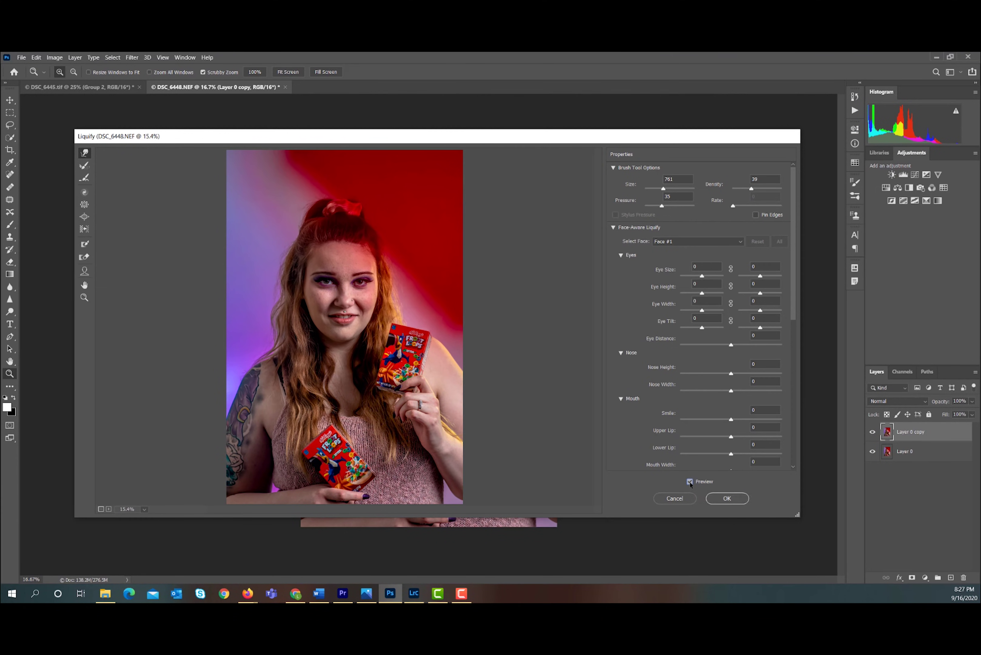
click(726, 498)
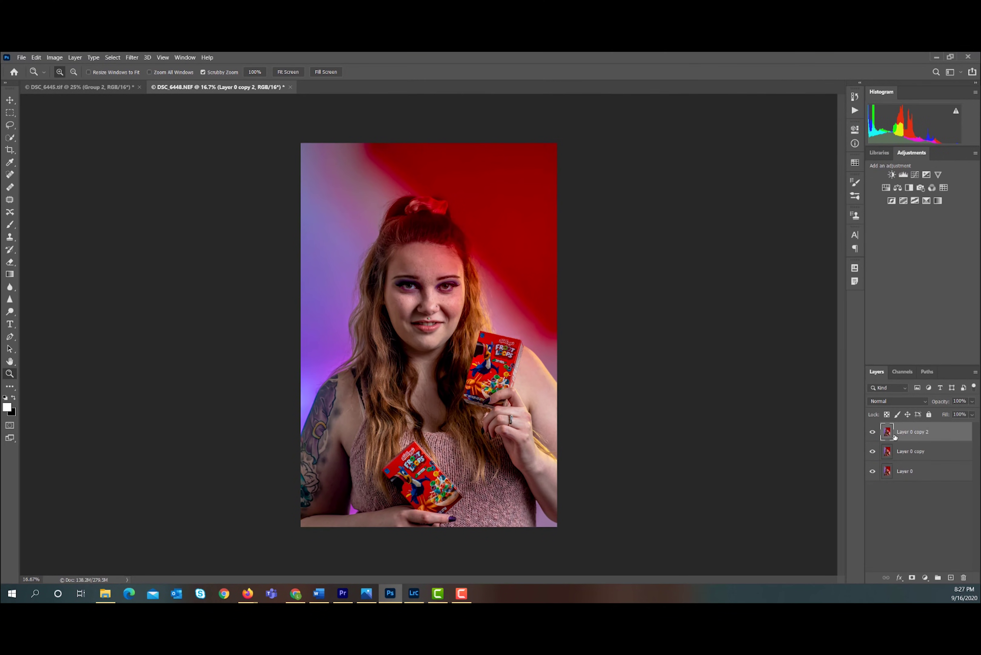
Gaussian-blur the Color layer, set Texture to Linear Light, and group both layers
text(Texture)
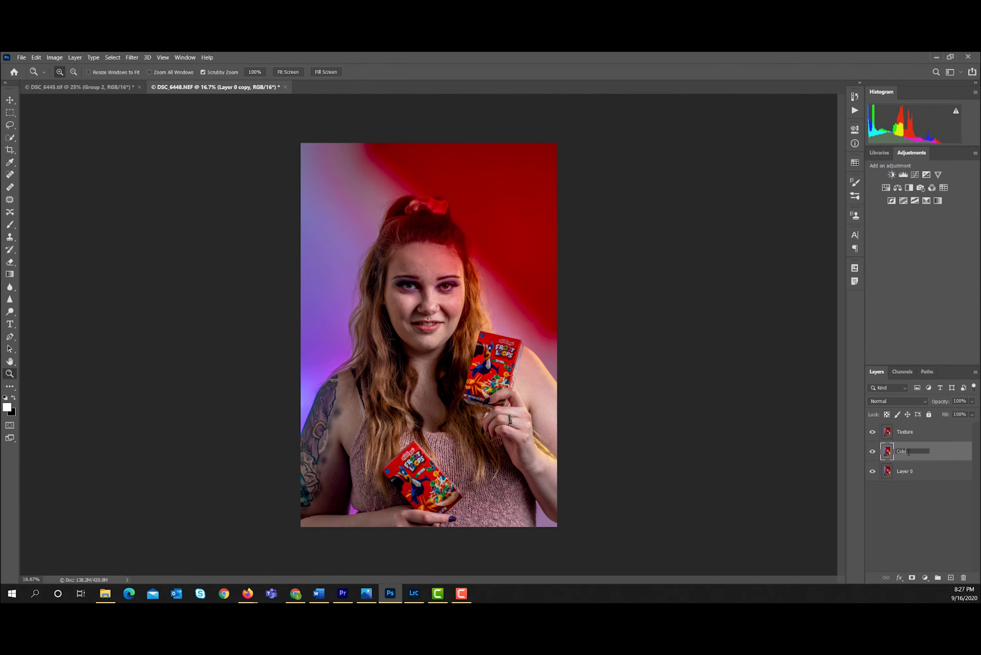
click(132, 57)
click(146, 63)
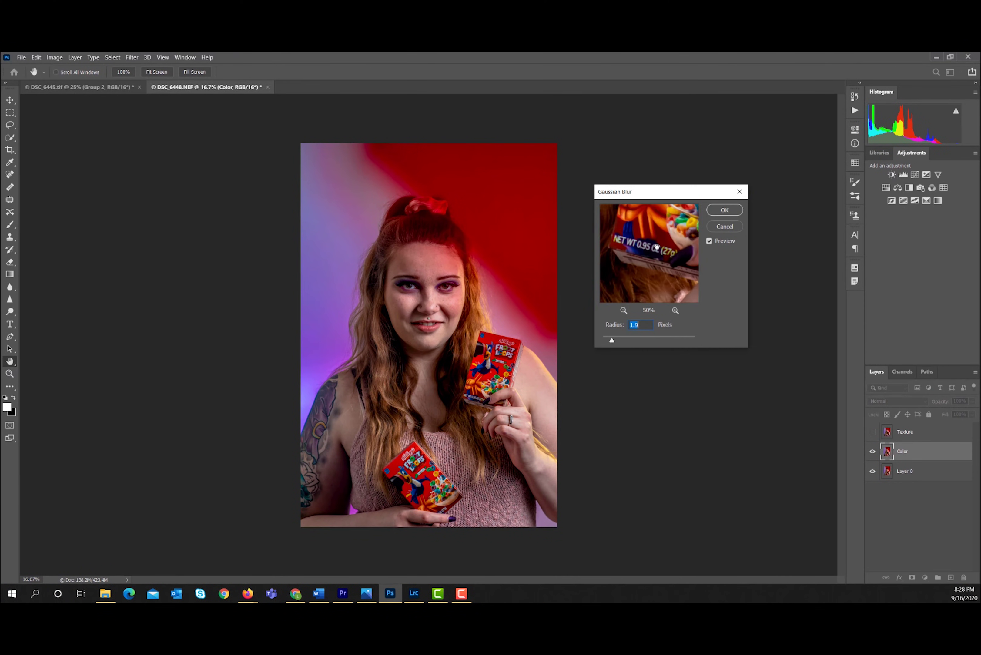
drag(656, 246, 692, 295)
drag(611, 340, 621, 340)
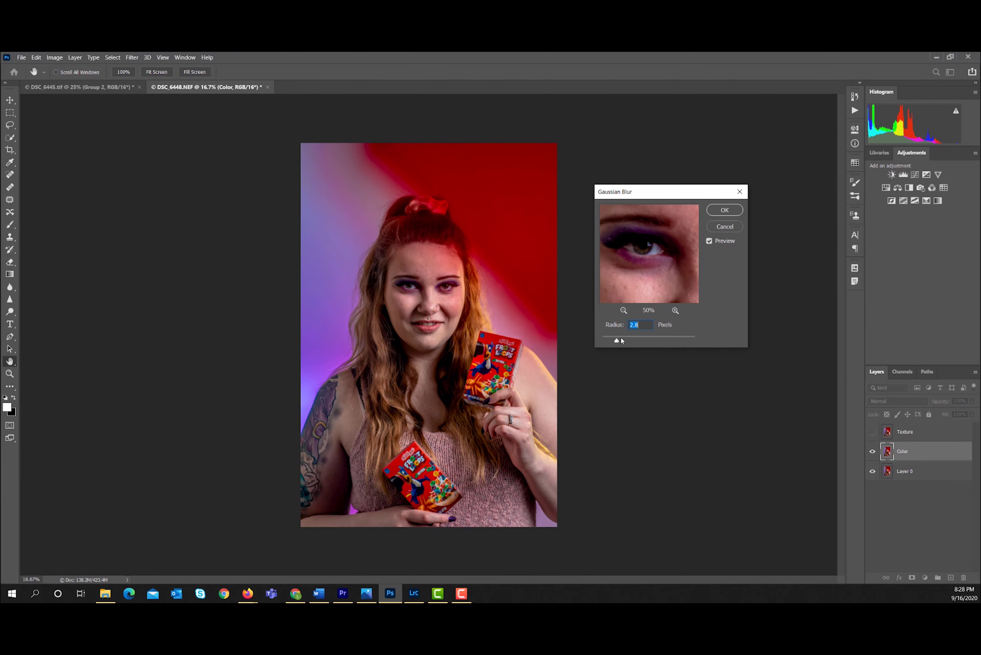
click(723, 209)
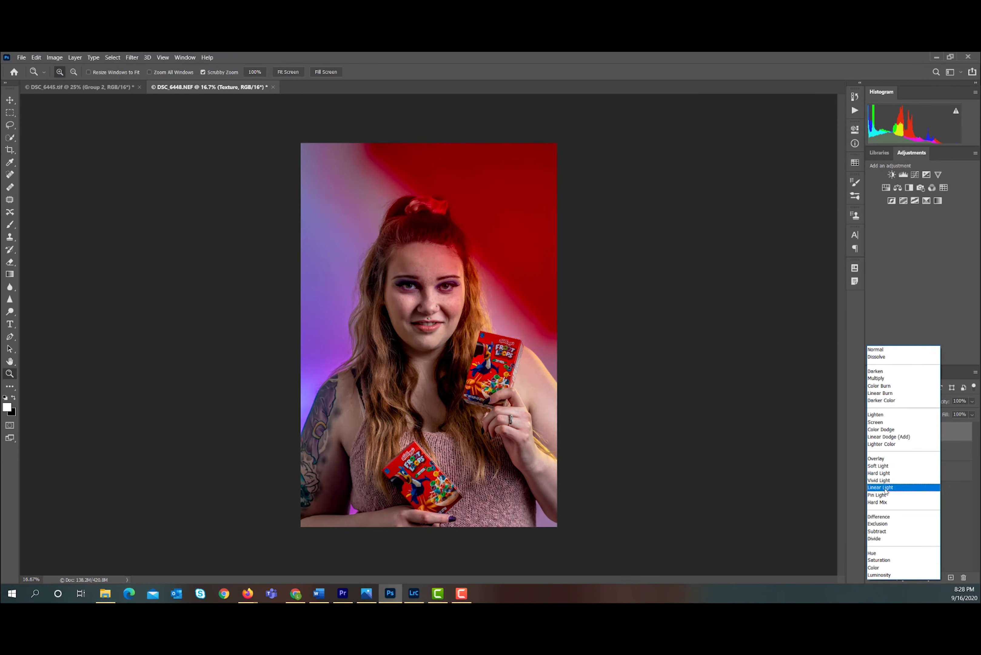
click(885, 488)
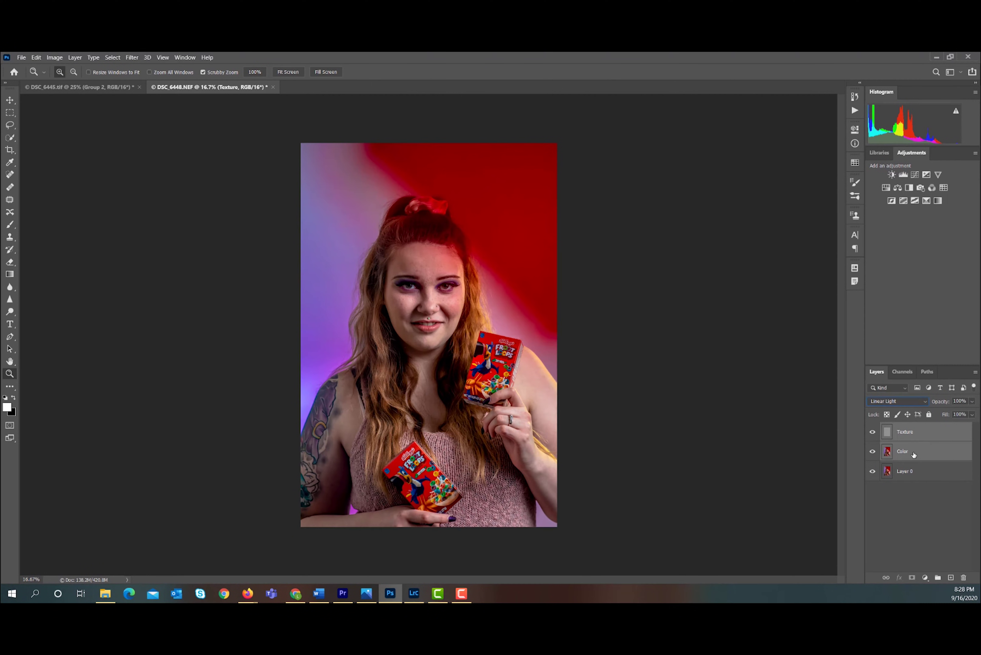
key(ctrl+g)
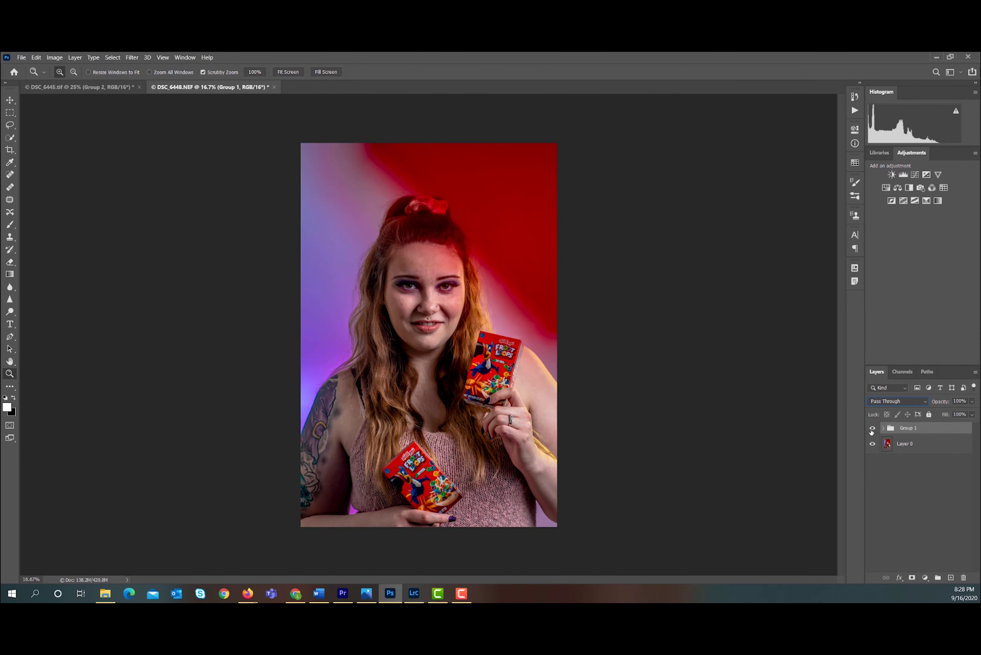
Compare Group 1 with the original up close, then select its Color layer
click(871, 428)
click(871, 427)
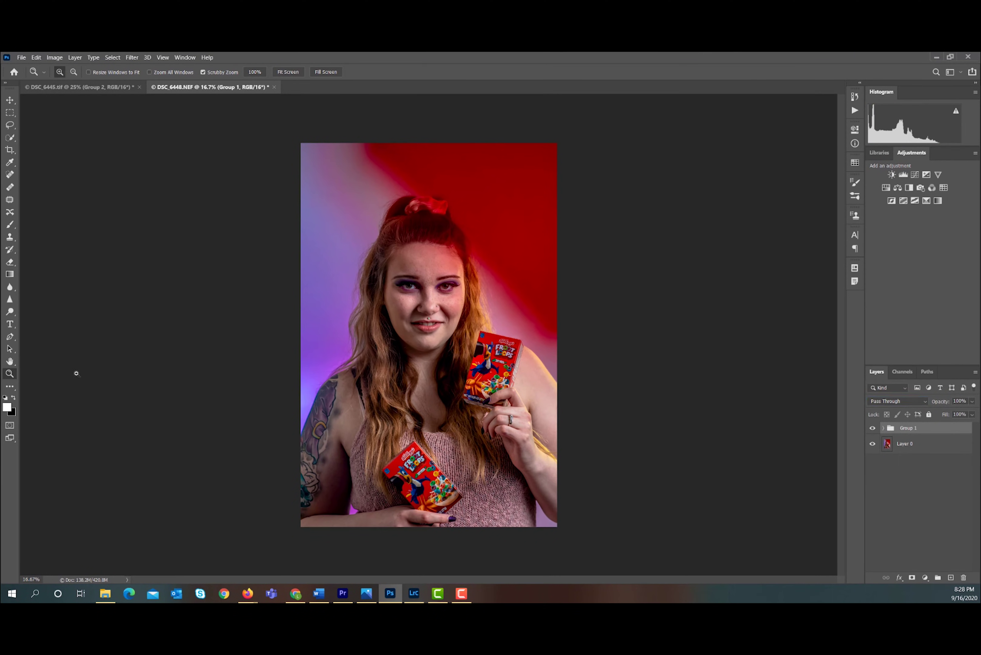
click(398, 297)
click(397, 297)
click(398, 297)
click(872, 428)
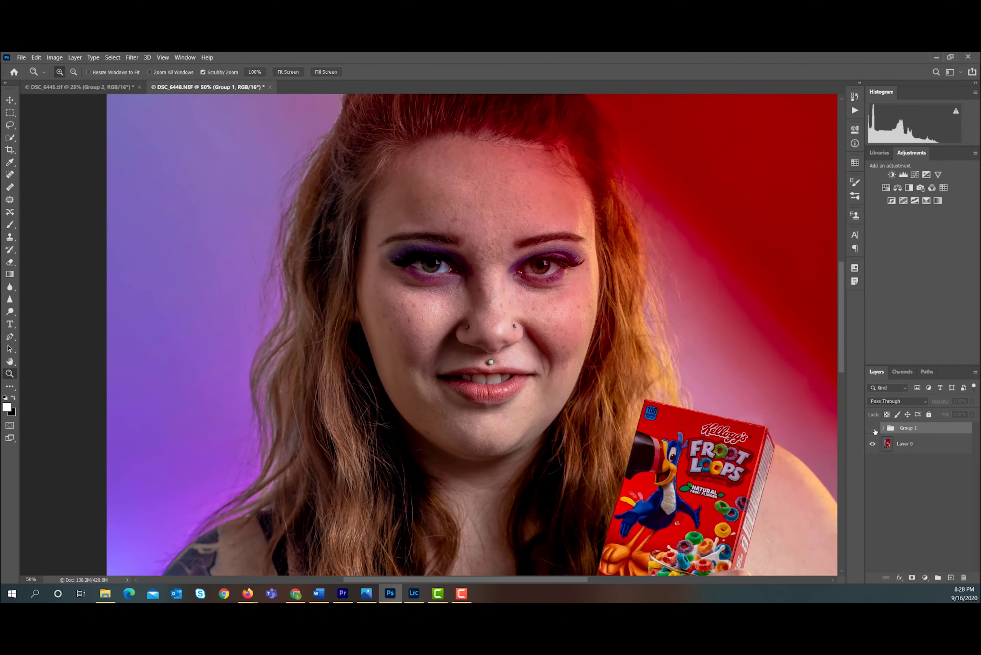
click(872, 428)
click(884, 428)
click(897, 468)
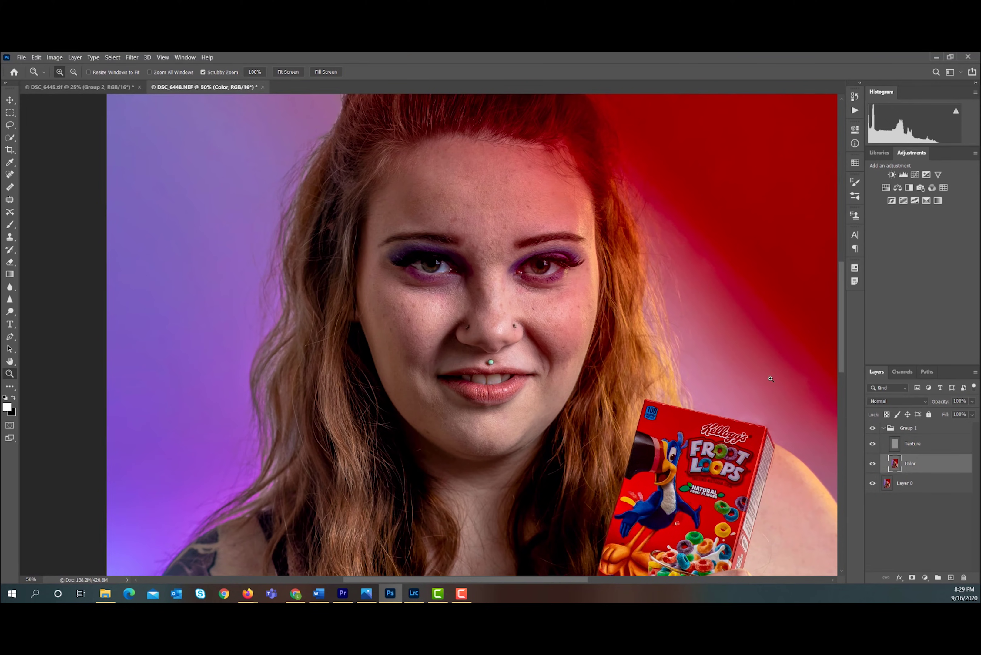
Dodge the skin highlights around the eyes at 100% with a 36 px Midtones brush at 9%
click(523, 257)
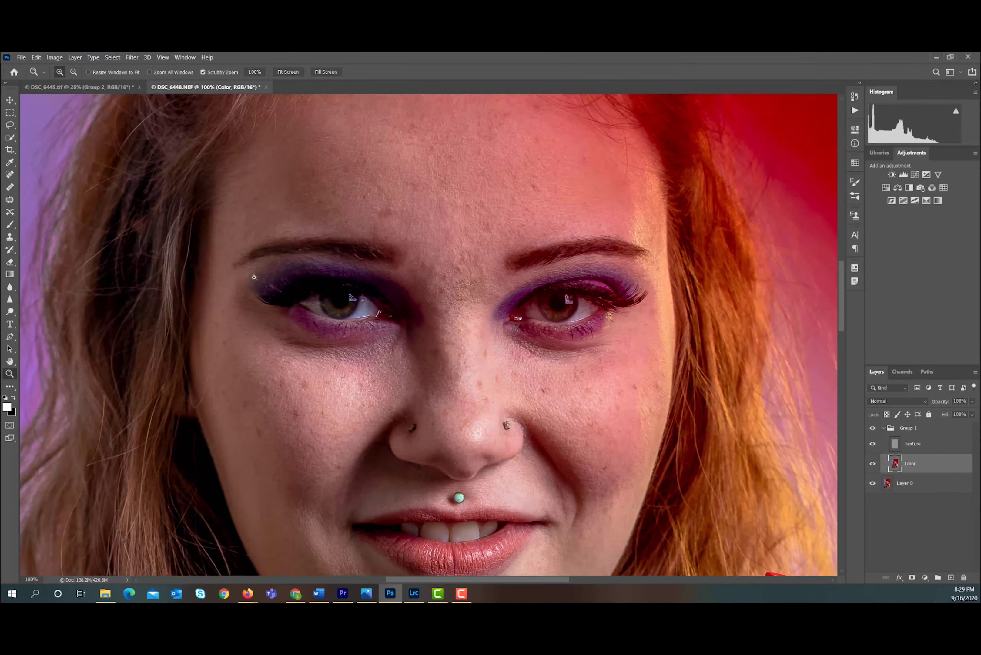
click(10, 312)
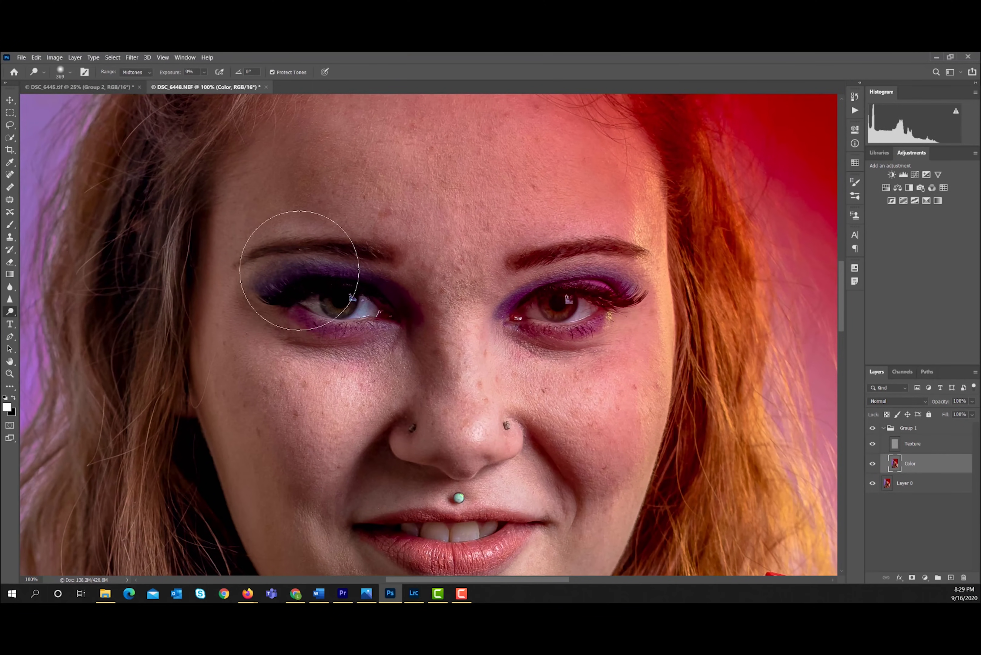
click(70, 75)
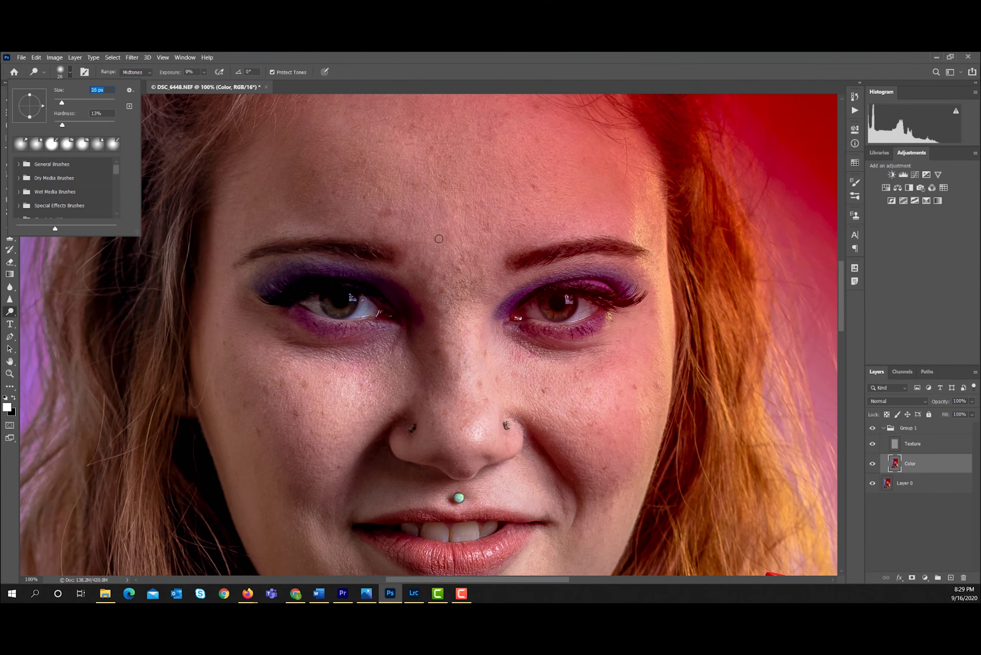
key(Return)
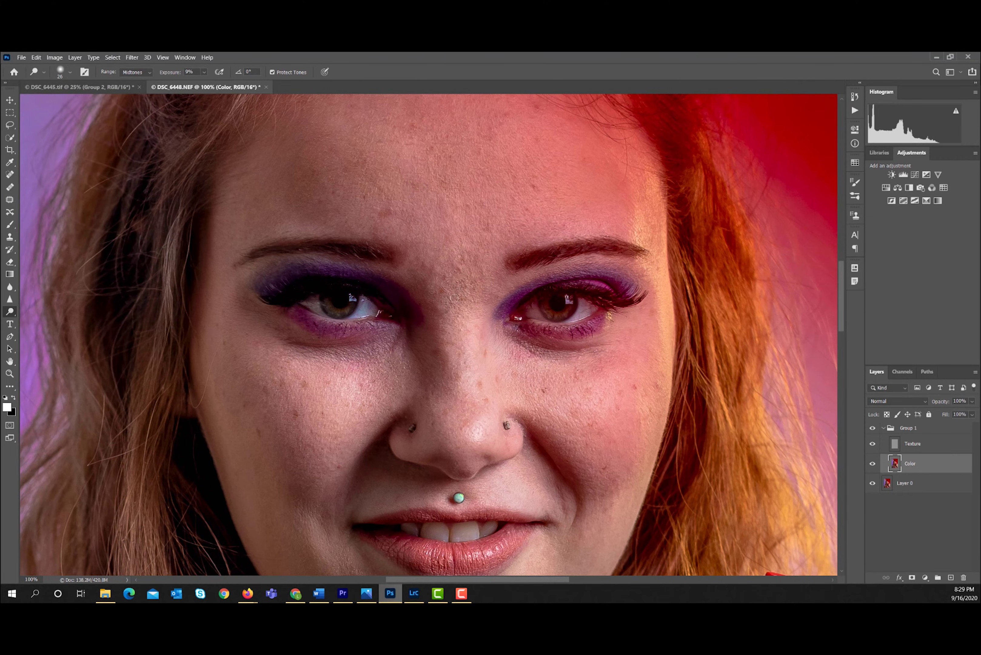
key(bracketright)
scroll(559, 332, down, 4)
scroll(615, 335, up, 6)
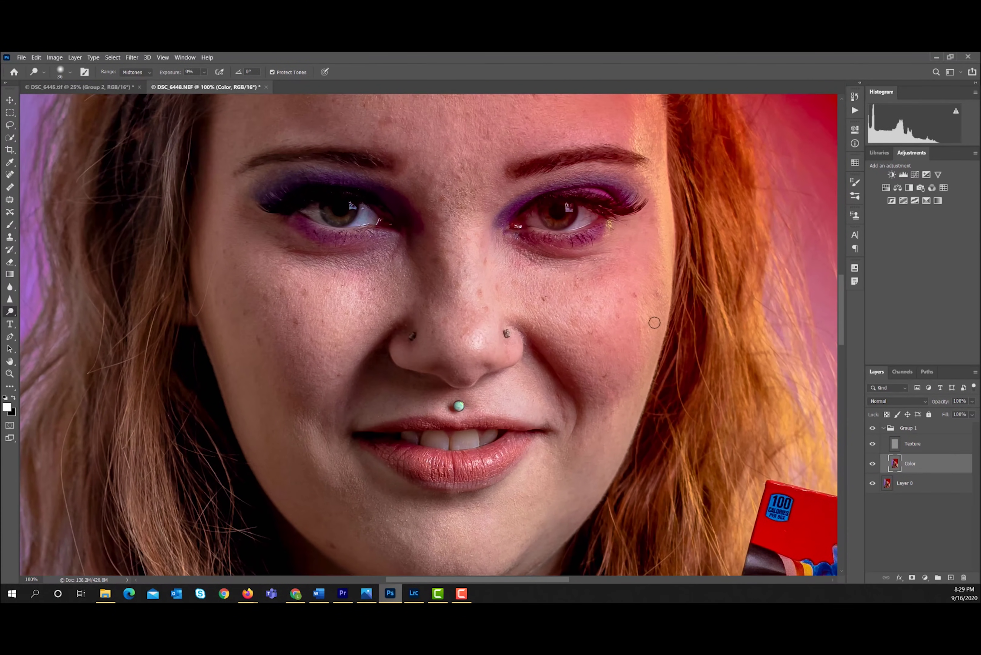
scroll(304, 338, down, 6)
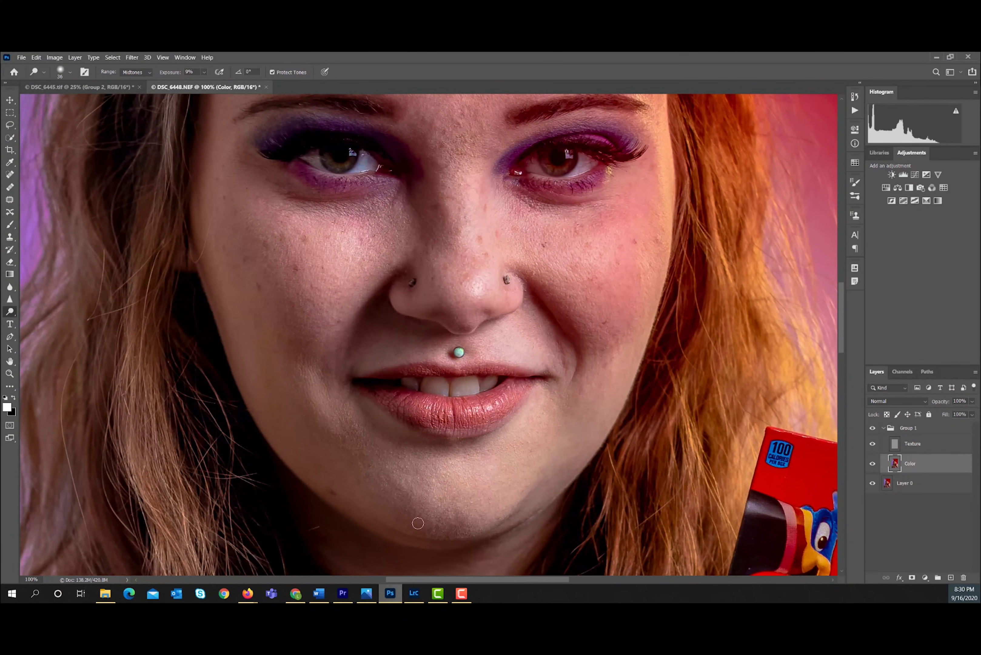
scroll(445, 279, up, 3)
Burn the skin shadows at 10% and compare Group 1 before and after
key(shift+o)
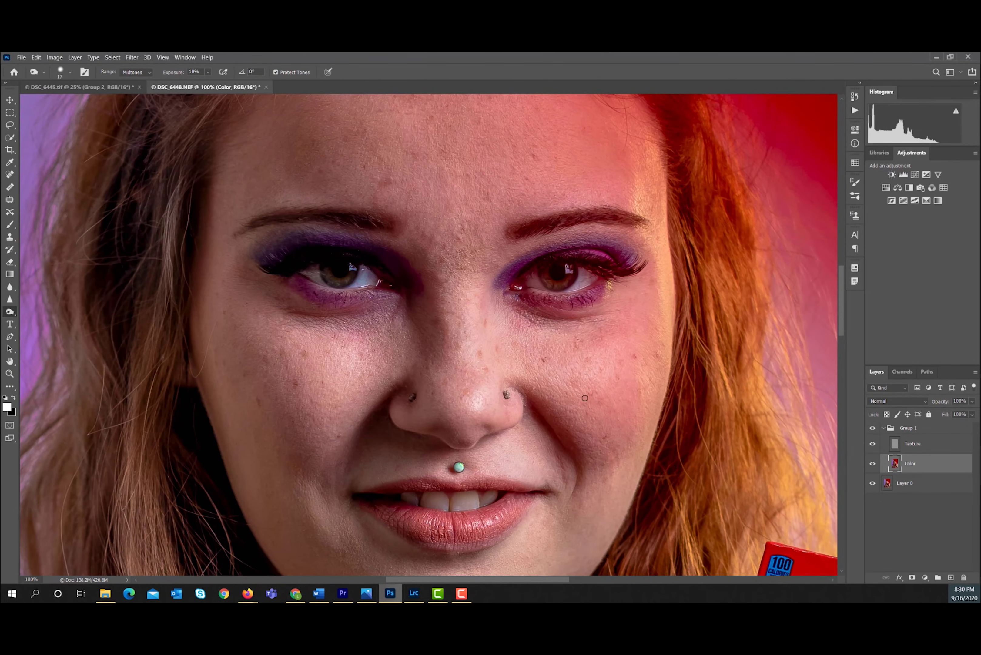
scroll(503, 401, down, 3)
scroll(399, 324, up, 5)
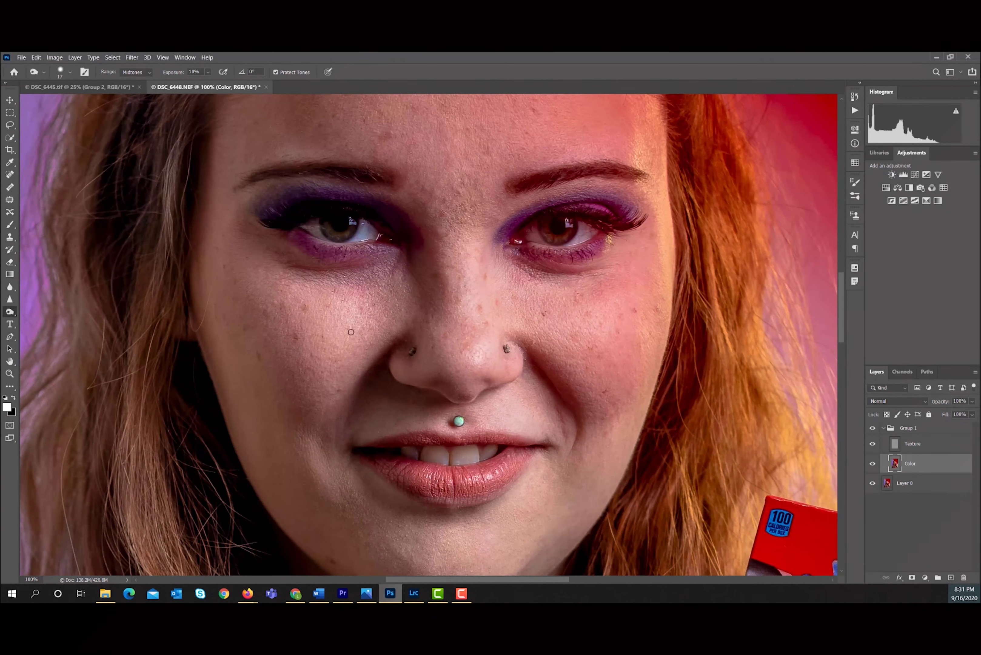
scroll(499, 252, down, 1)
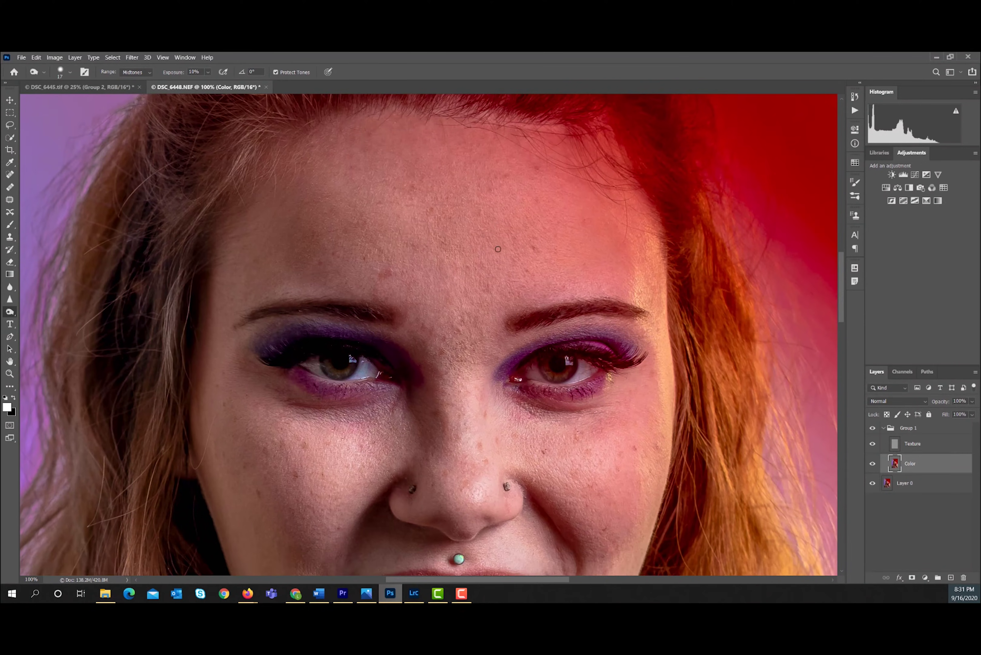
click(871, 428)
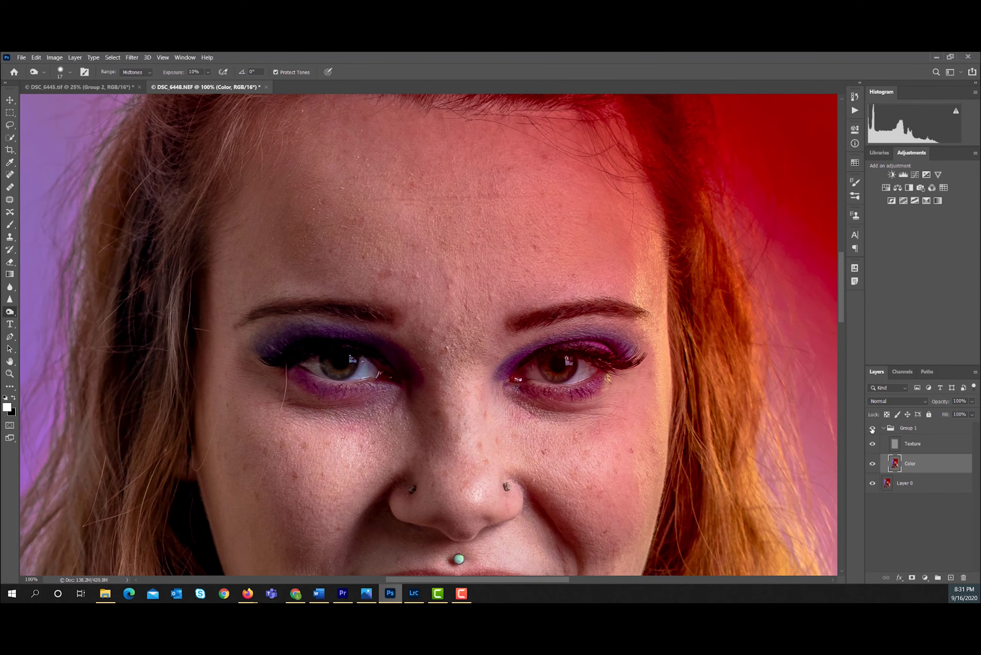
click(872, 429)
click(872, 428)
click(872, 428)
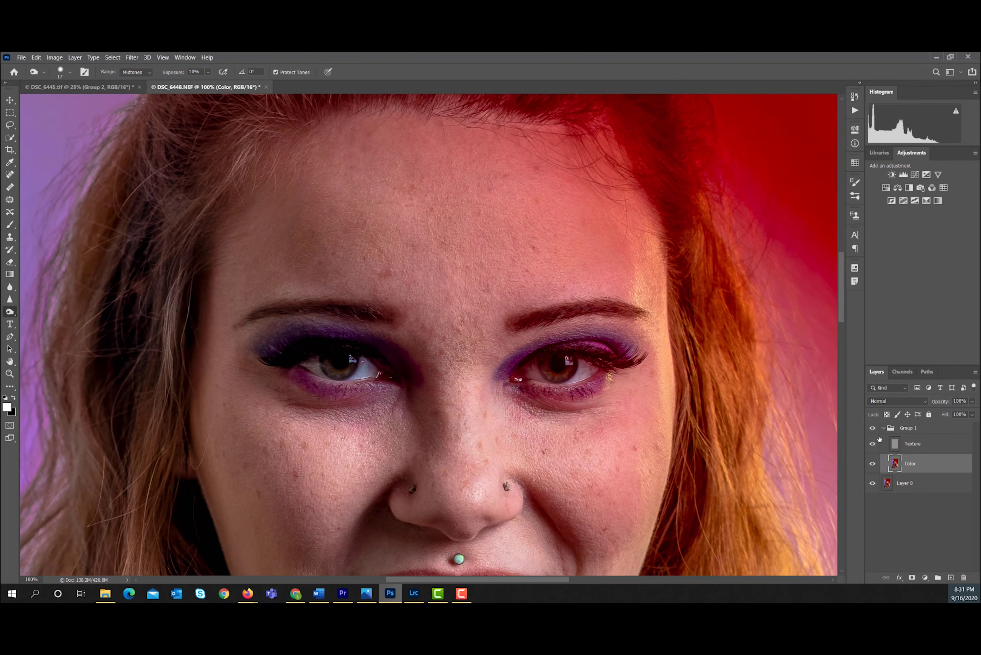
Zoom out to the whole portrait, then back in to 100% on the forehead
click(9, 373)
alt+click(575, 351)
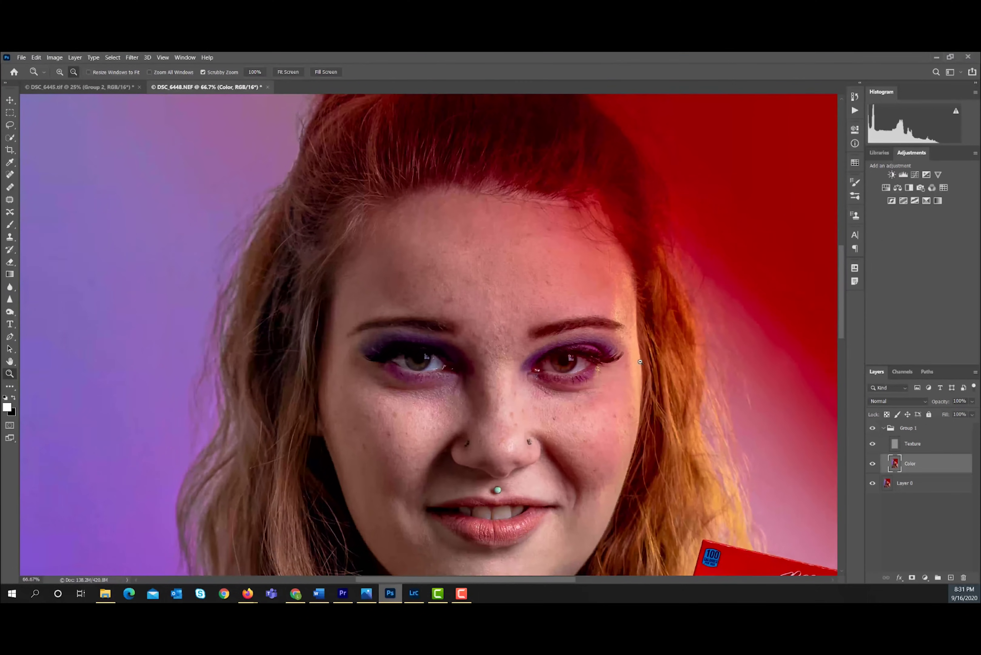
alt+click(571, 394)
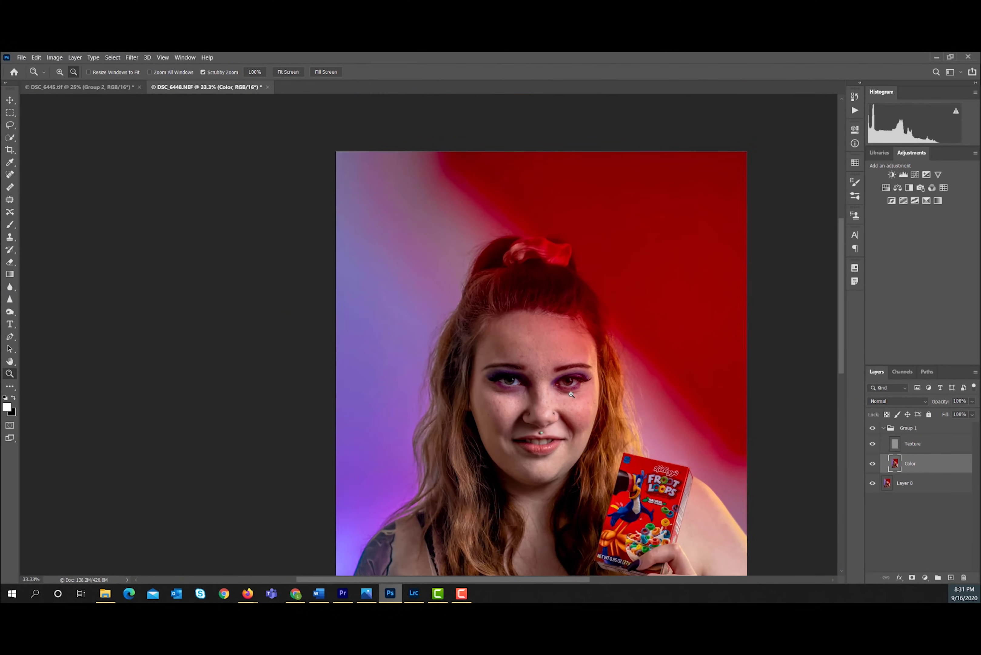
click(417, 268)
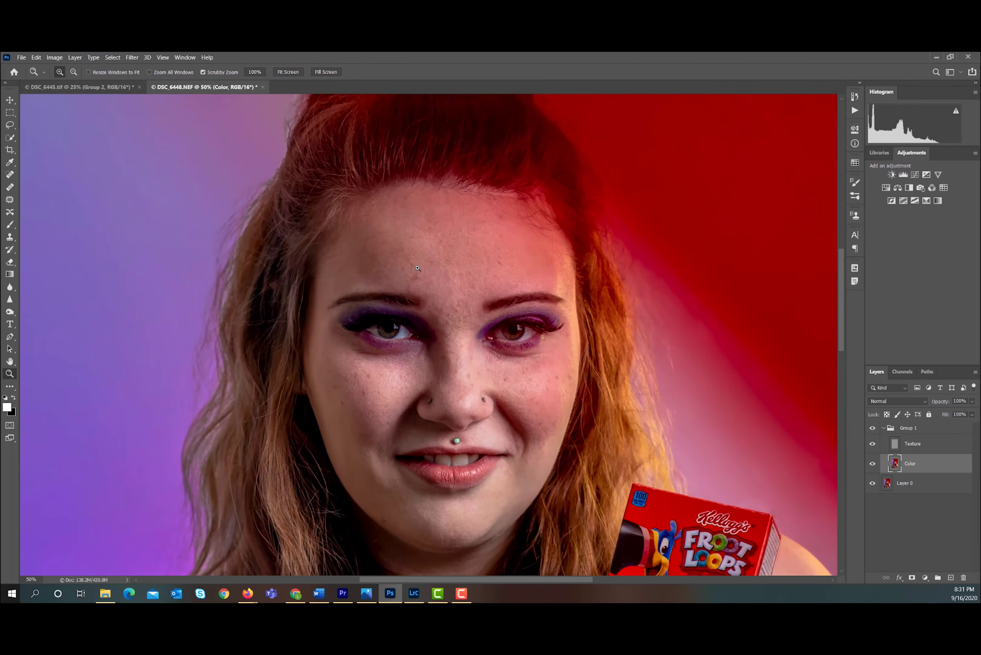
click(417, 268)
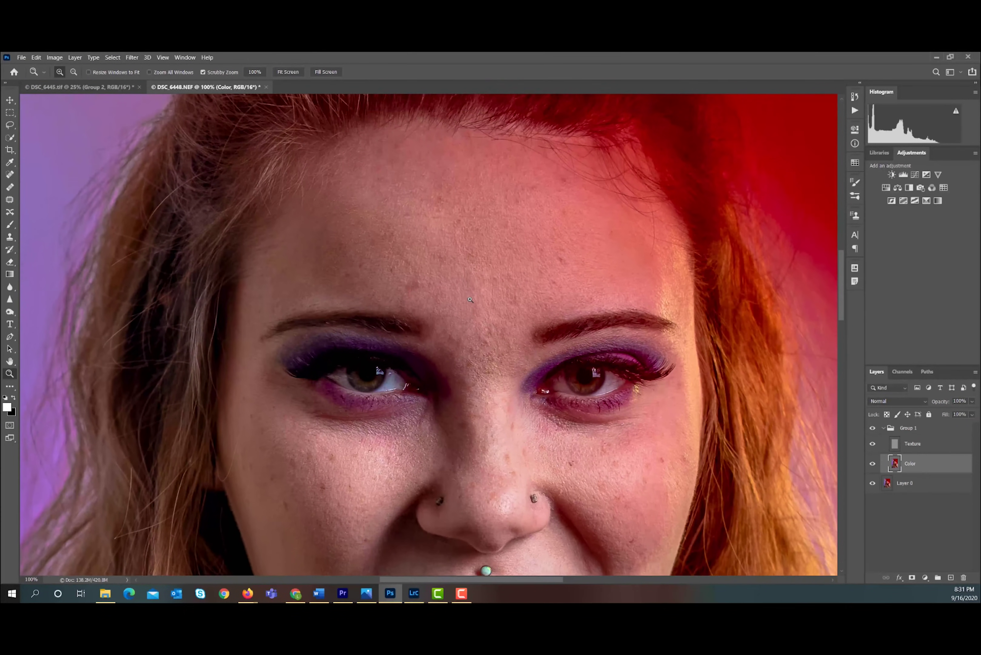
scroll(470, 299, down, 1)
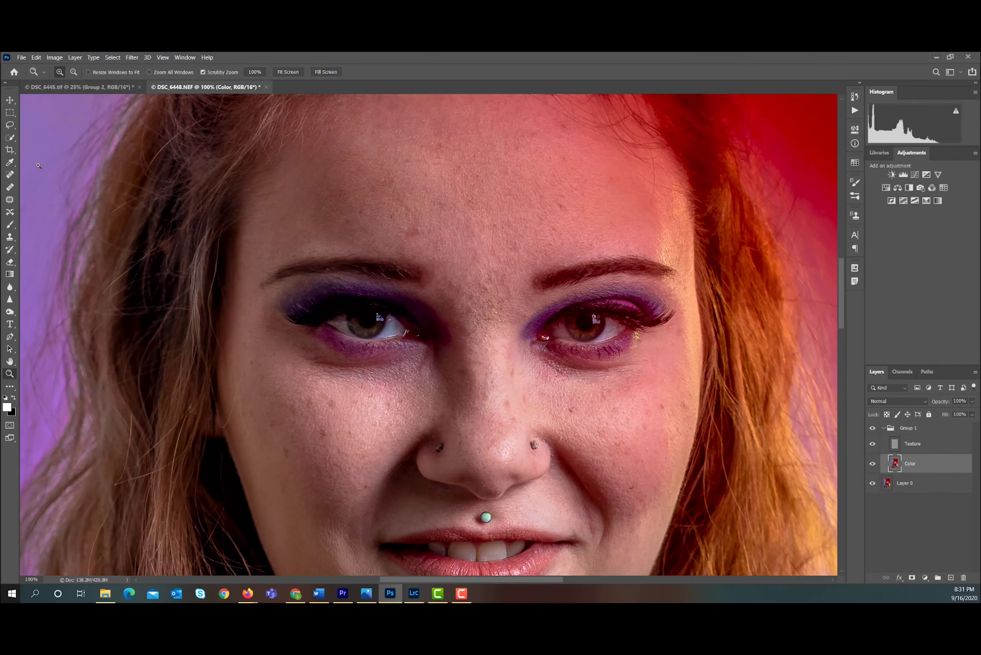
Smooth a lassoed forehead skin patch with a 2.4-pixel Gaussian Blur
click(13, 125)
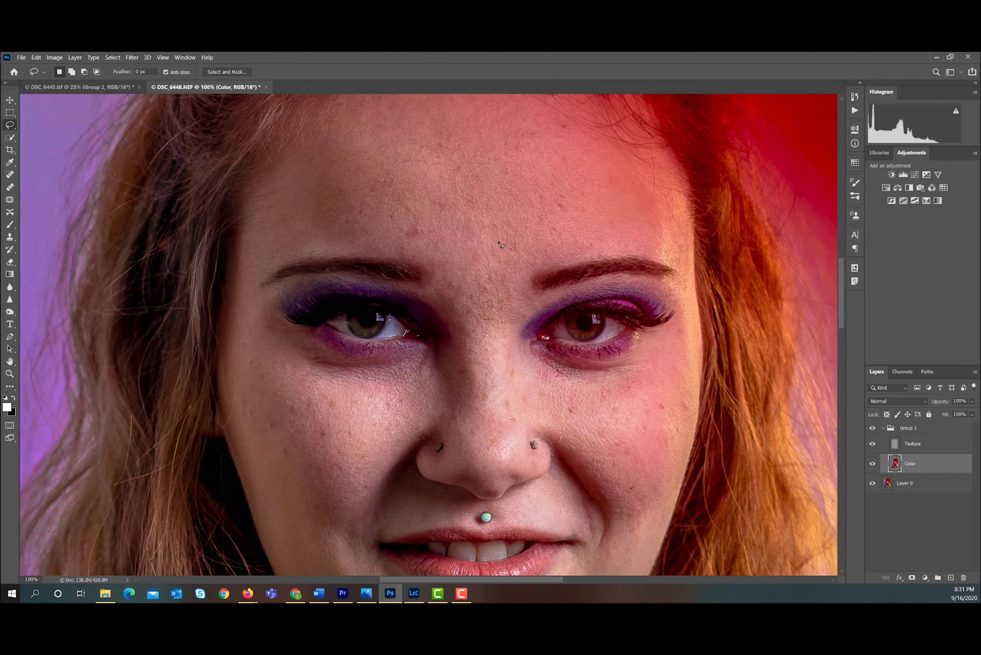
scroll(499, 244, up, 2)
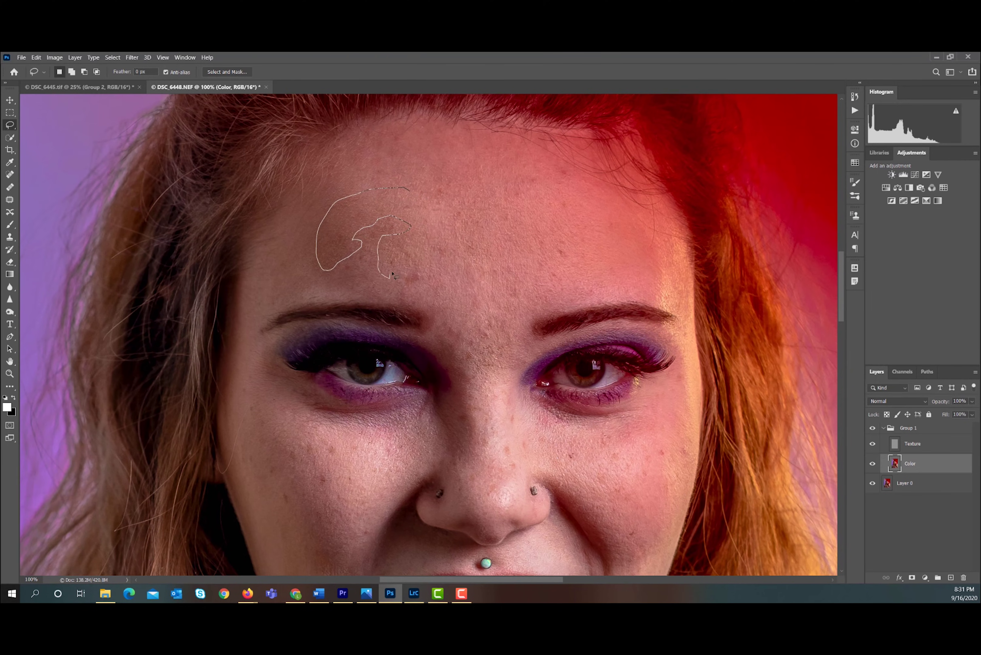
drag(413, 193, 409, 191)
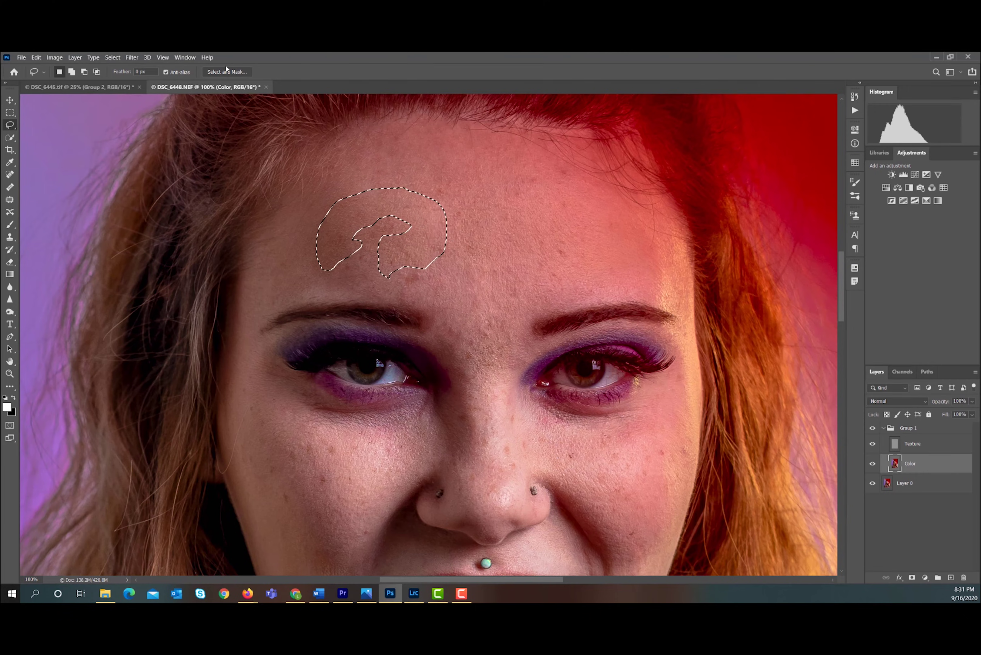
click(131, 57)
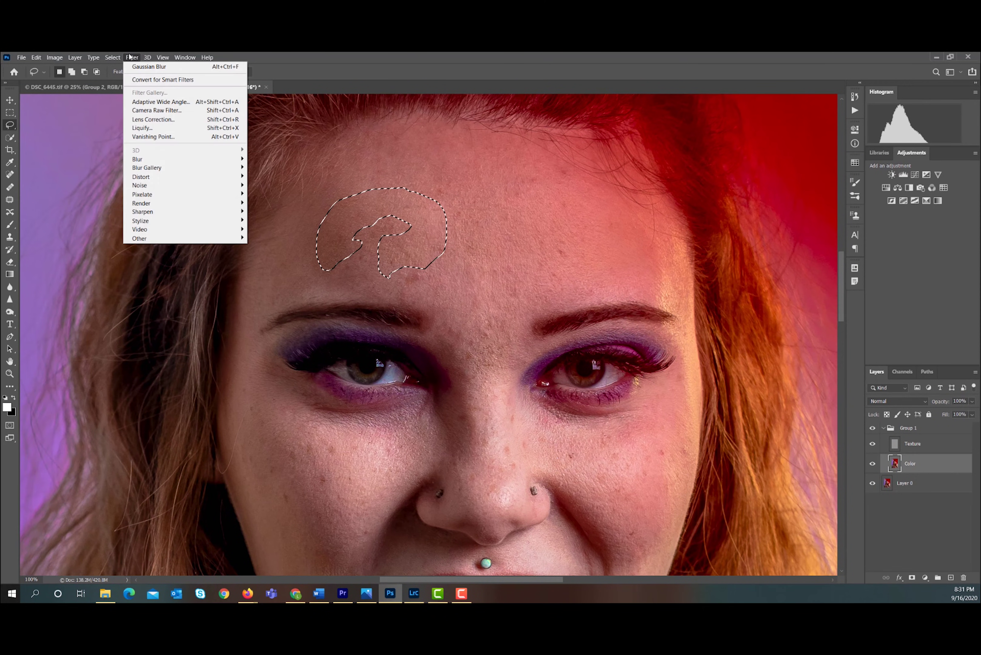
mouse_move(180, 160)
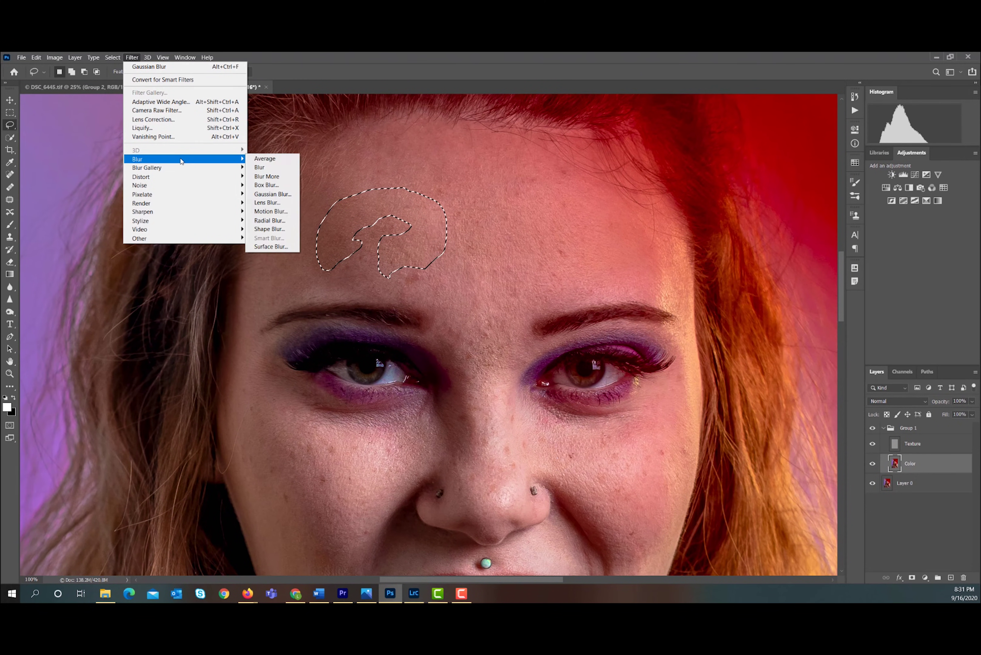
click(266, 194)
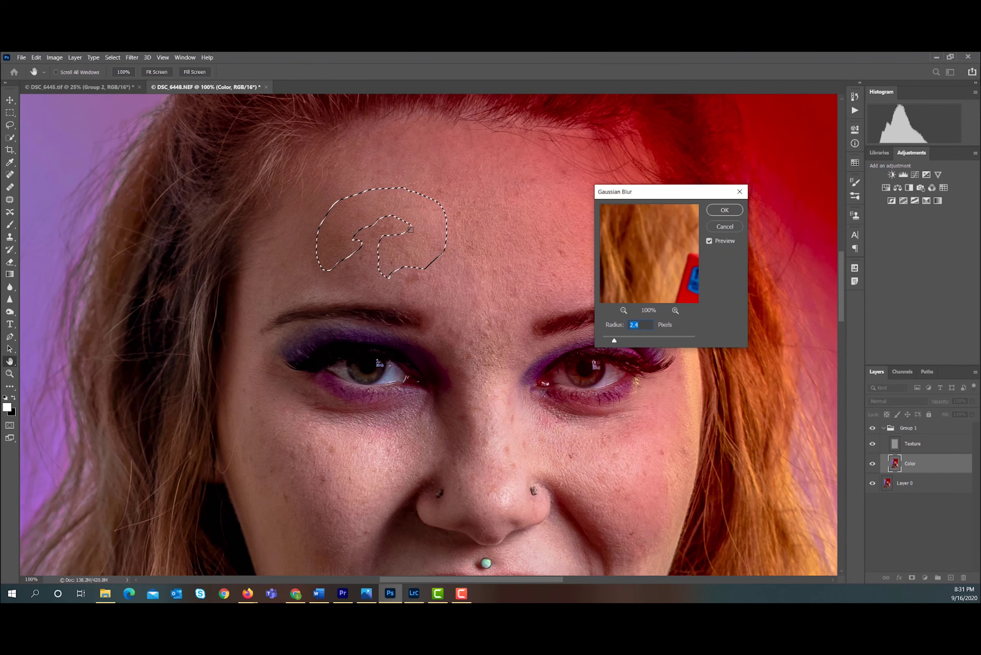
click(709, 241)
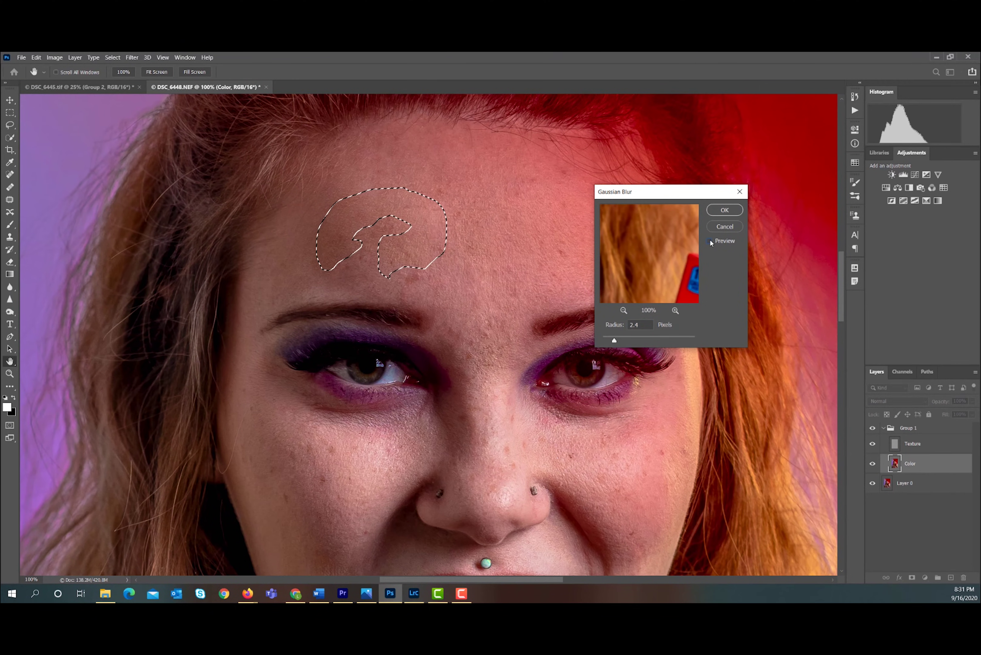
click(709, 241)
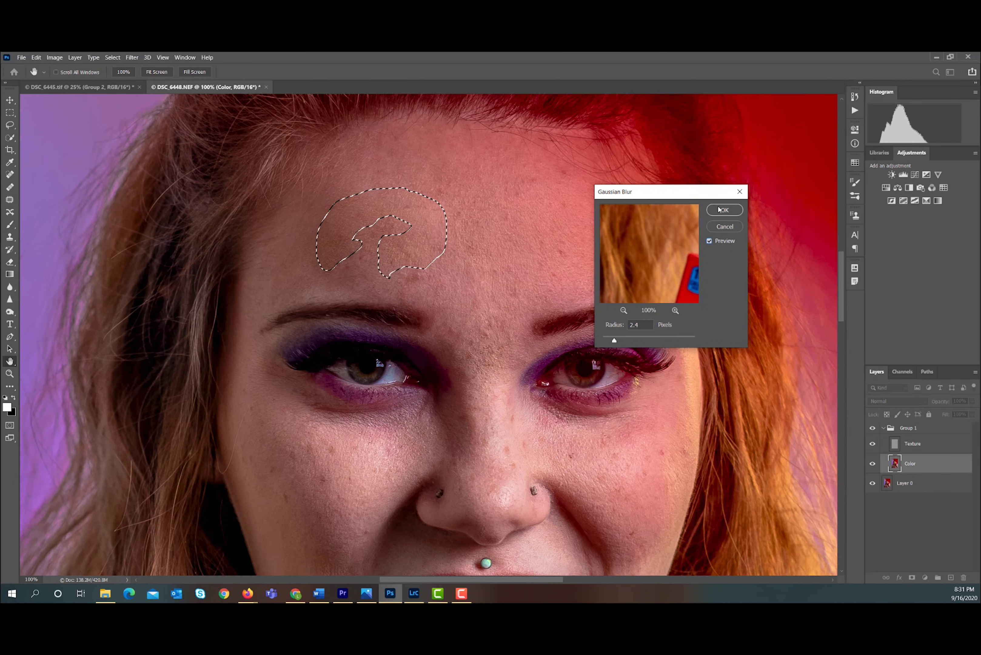
click(724, 210)
Apply the same 2.4-pixel blur to another forehead patch and a cheek patch
mouse_move(479, 231)
mouse_down()
mouse_move(452, 223)
mouse_move(459, 265)
mouse_move(503, 265)
mouse_move(481, 218)
mouse_up()
click(131, 57)
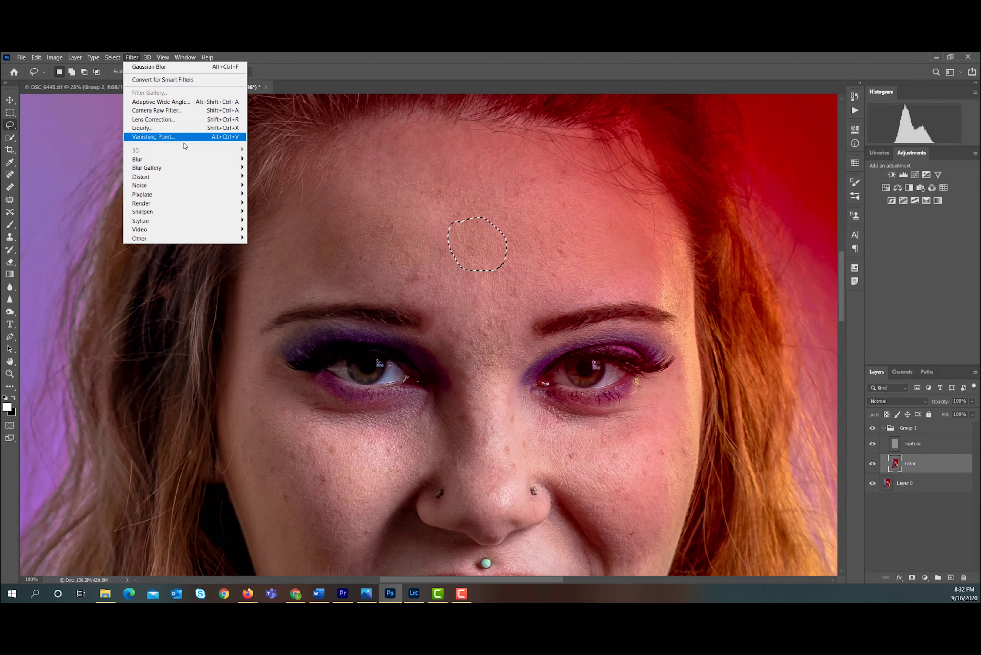
mouse_move(177, 159)
click(275, 194)
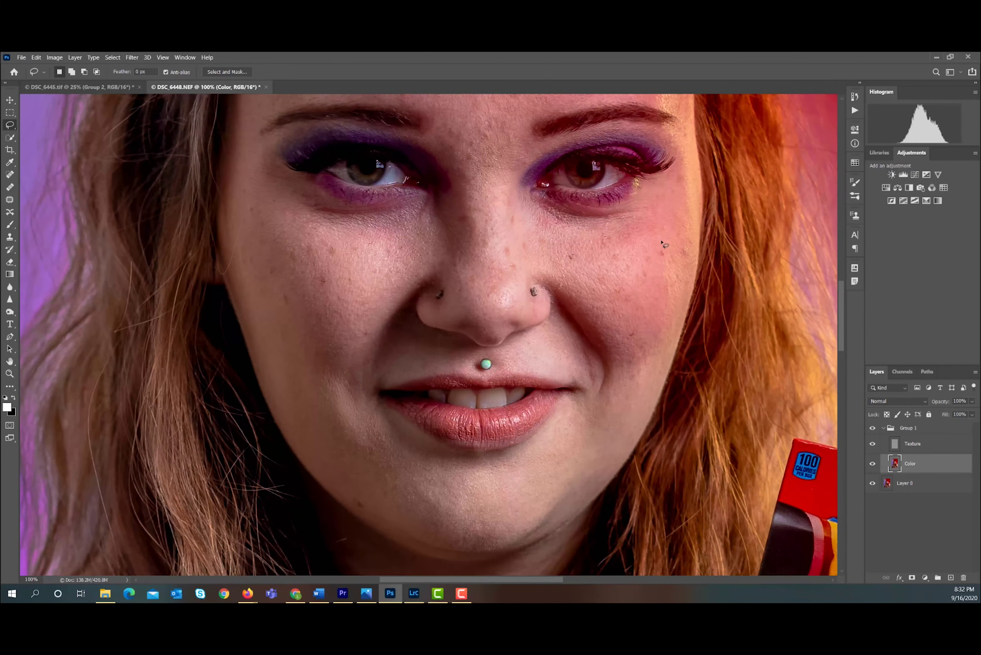
drag(686, 173, 661, 294)
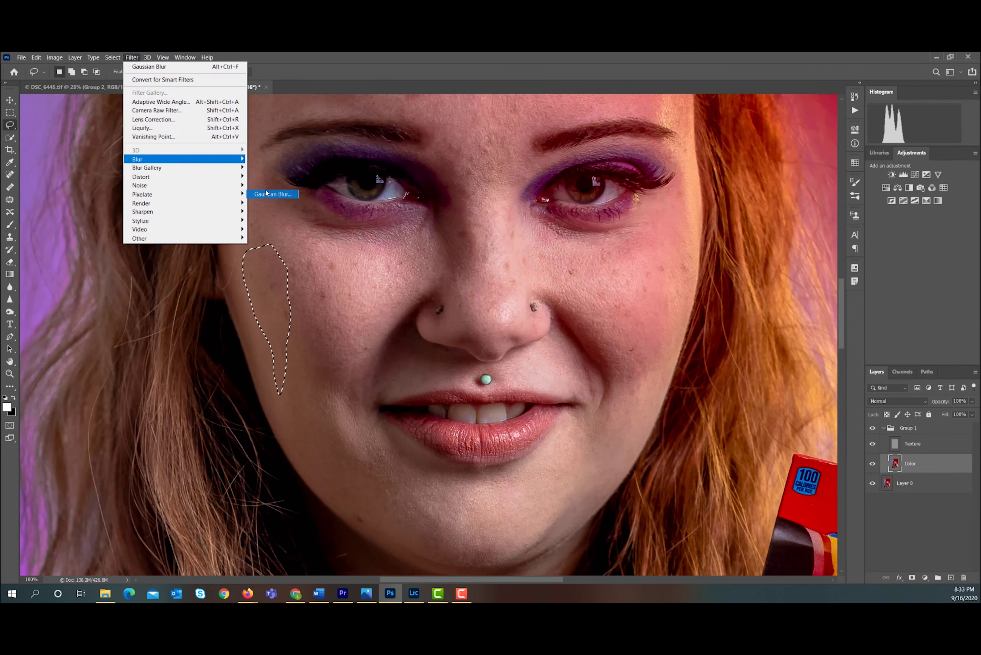
key(Escape)
key(ctrl+d)
Compare the smoothed skin by toggling Group 1, then add a new empty layer above Color
scroll(622, 286, down, 1)
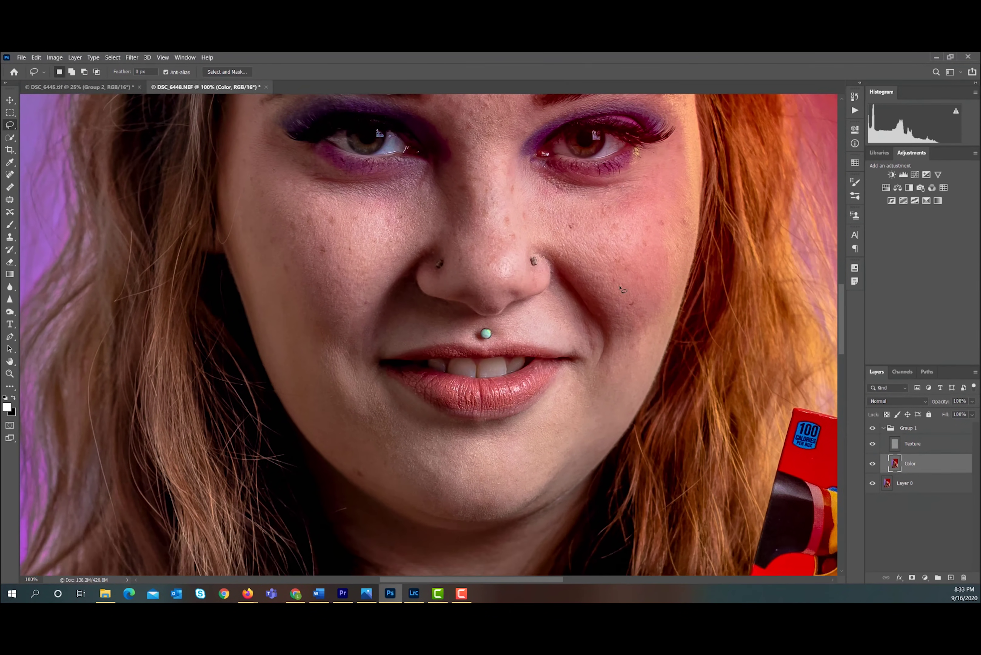
scroll(621, 285, up, 3)
scroll(621, 288, up, 2)
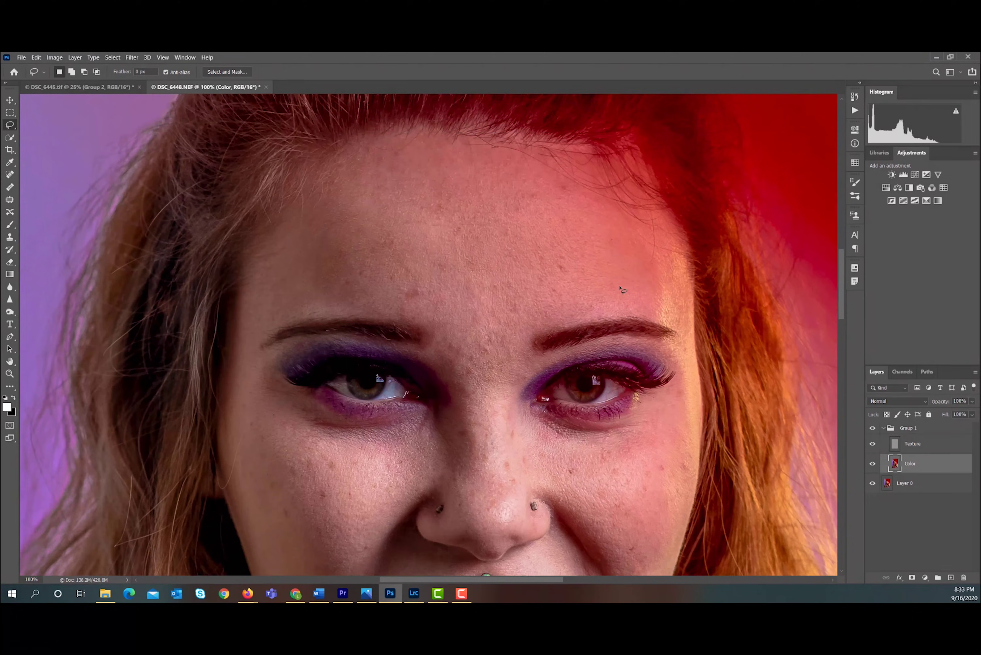
click(872, 428)
click(872, 428)
scroll(901, 414, down, 2)
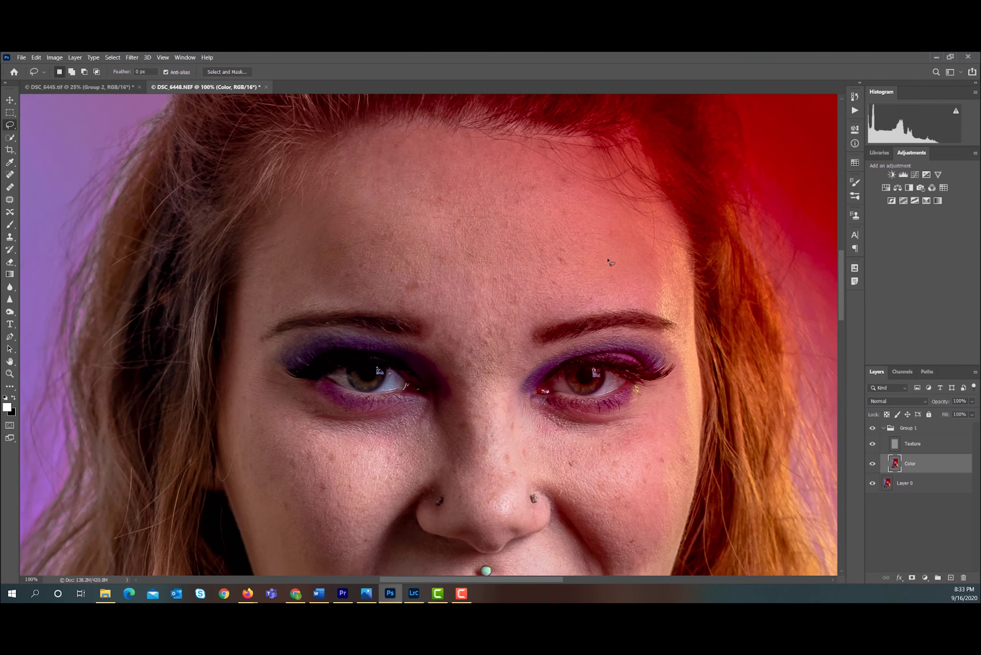
click(950, 577)
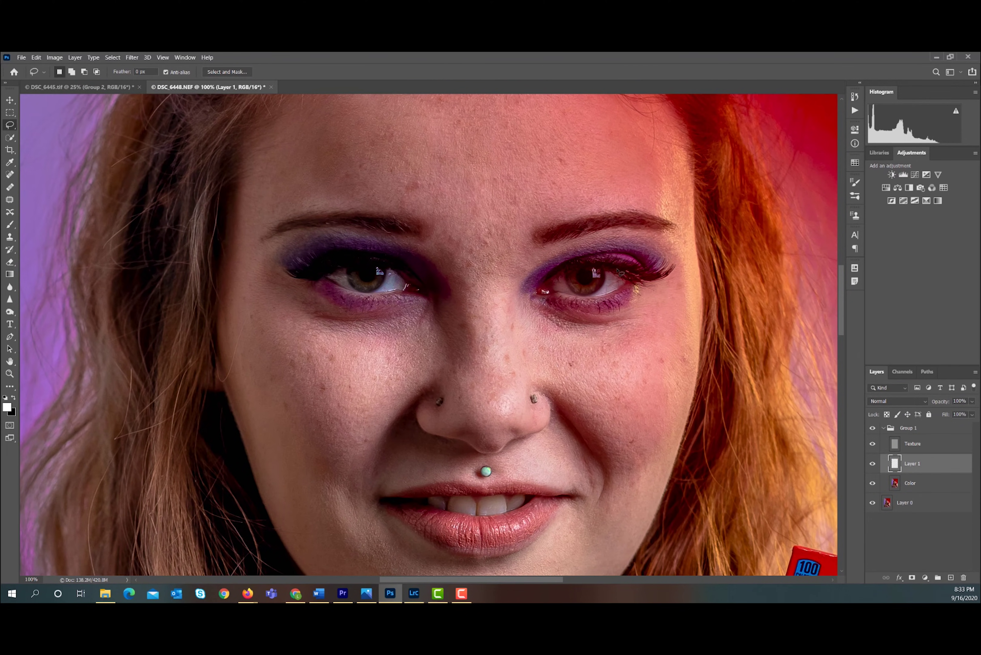
Create a second blank layer named 'eyes' and rename Layer 1 to 'skin'
scroll(336, 323, down, 3)
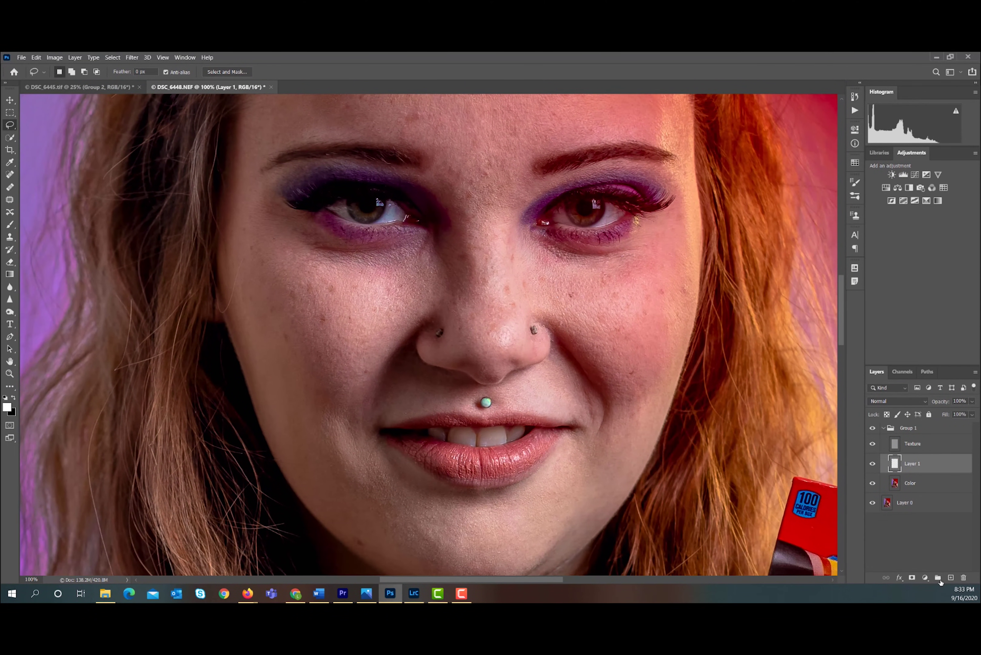
click(950, 577)
double_click(912, 463)
text(eyes)
key(Return)
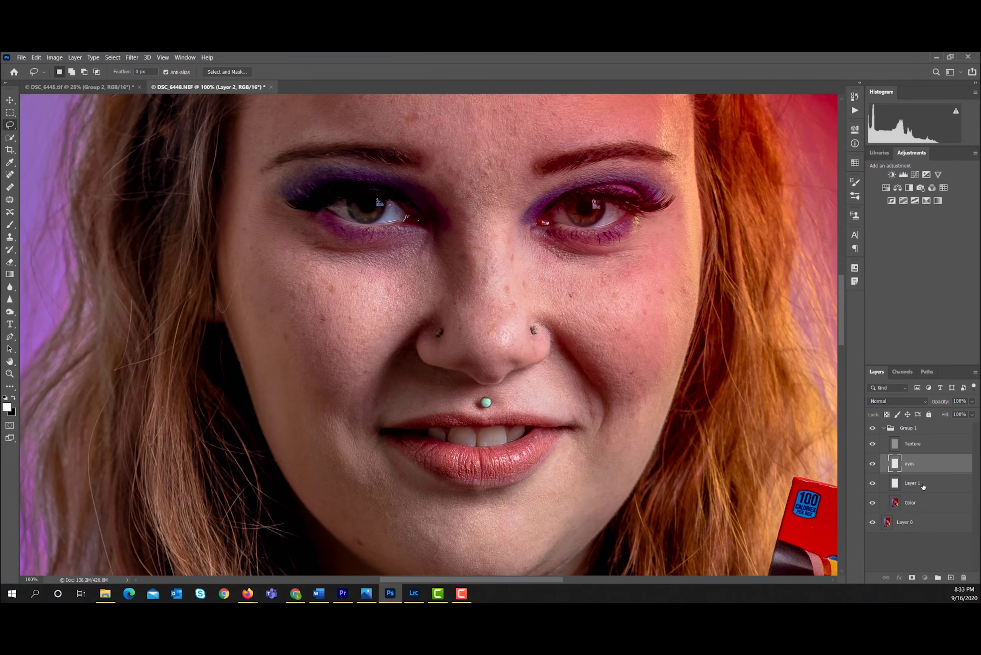
click(914, 482)
double_click(912, 483)
text(sk)
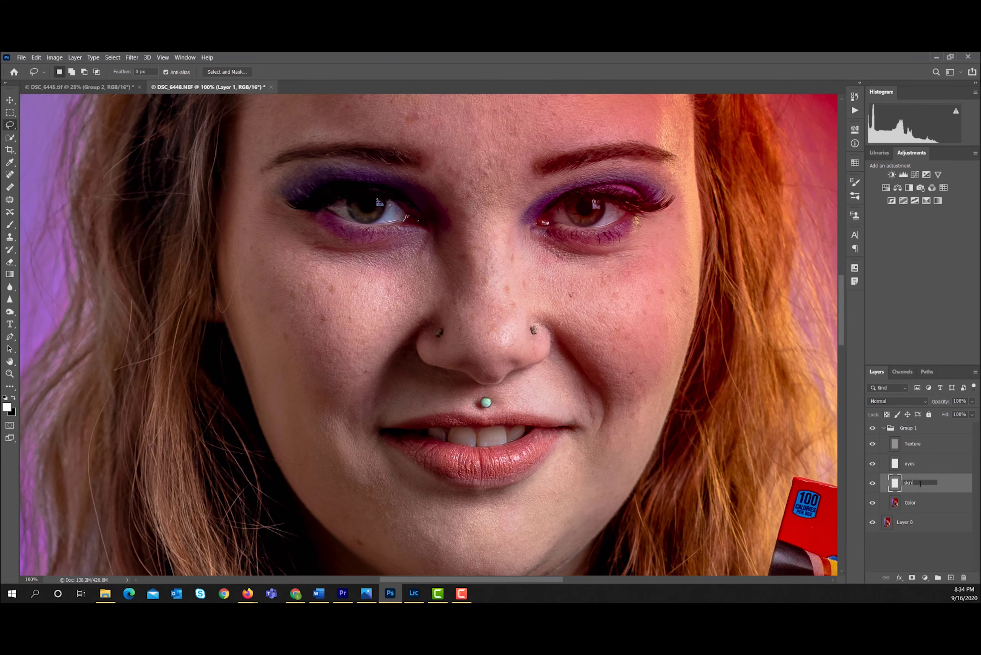
text(in)
key(Return)
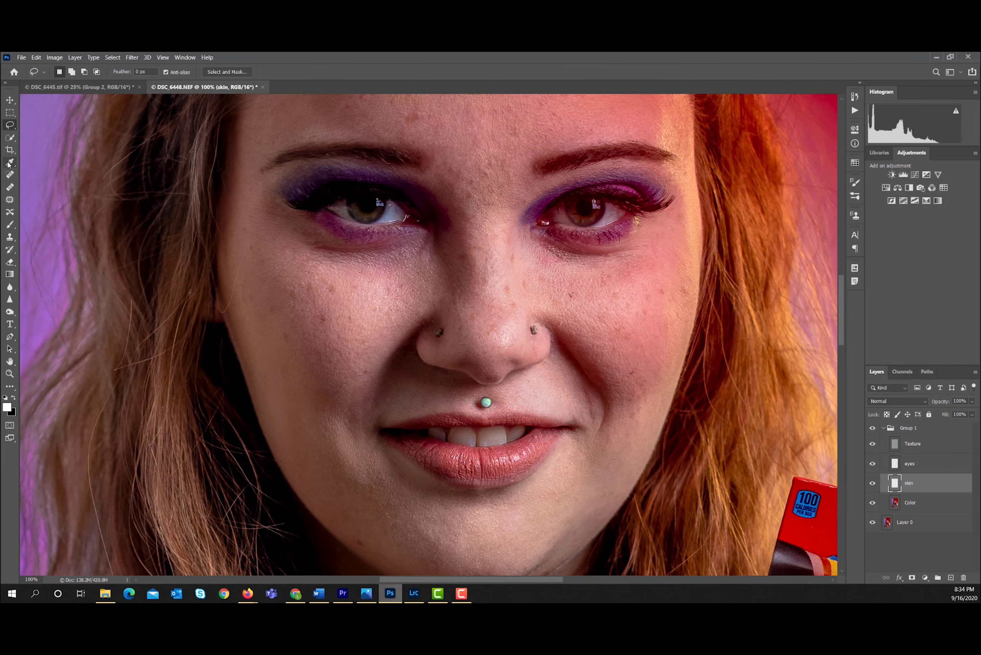
click(10, 161)
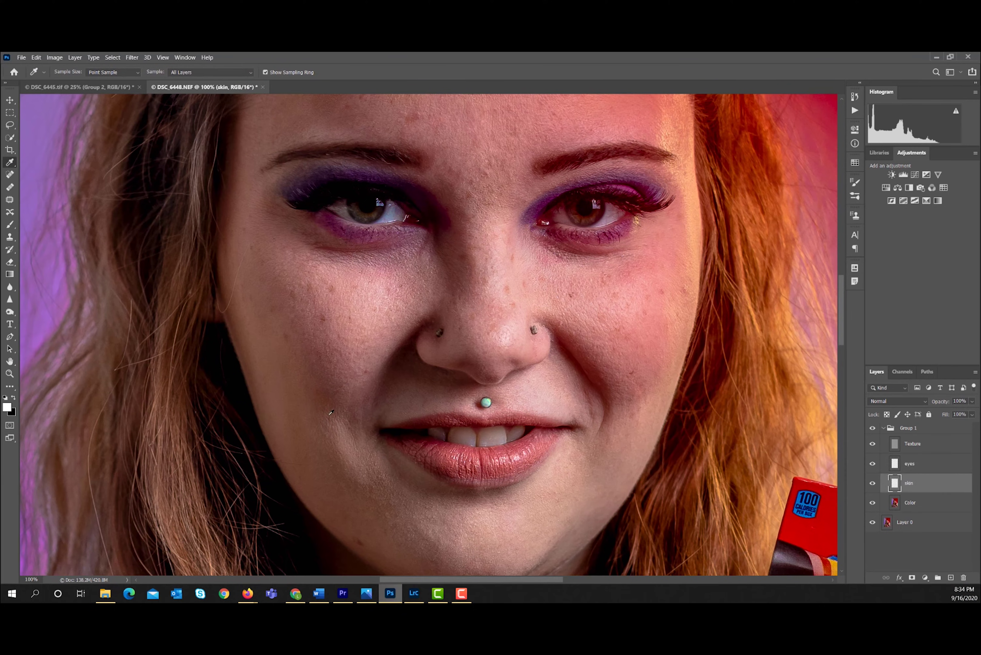
click(316, 375)
click(9, 224)
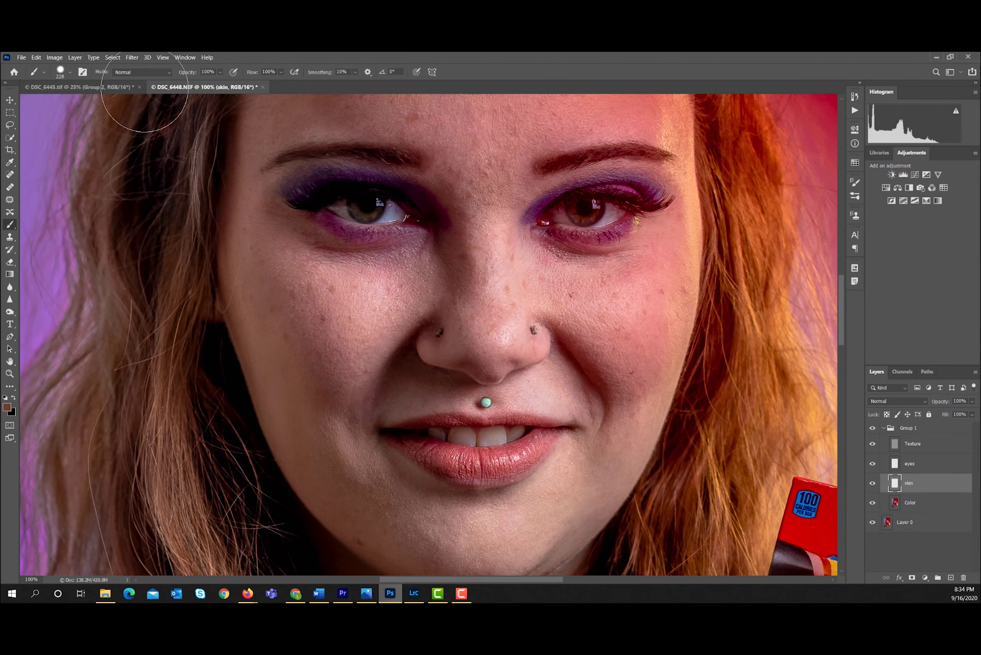
click(69, 72)
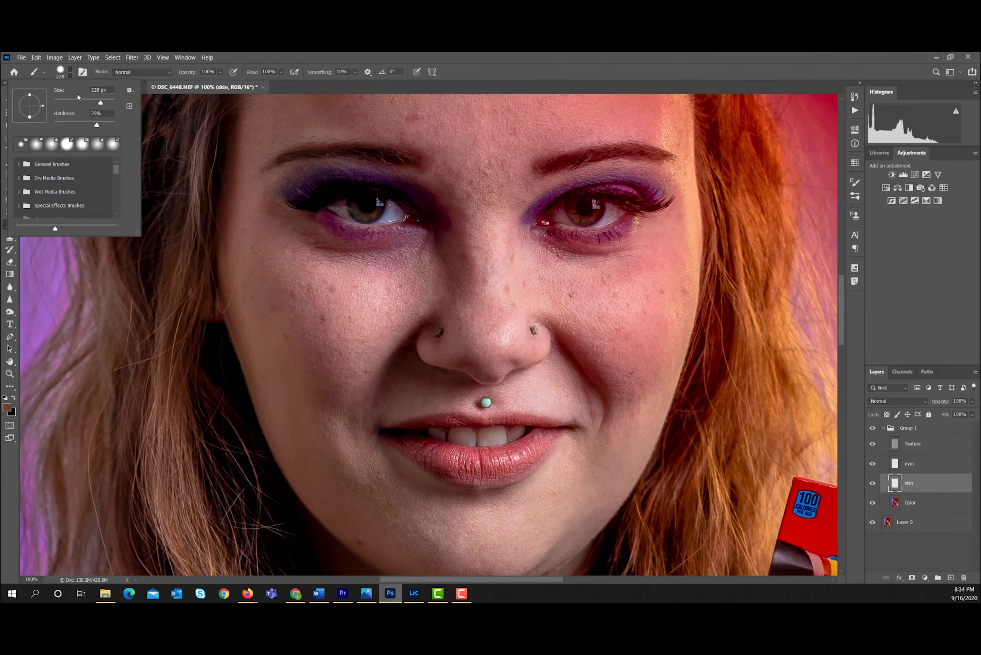
click(65, 122)
click(220, 72)
drag(231, 82, 191, 84)
click(317, 394)
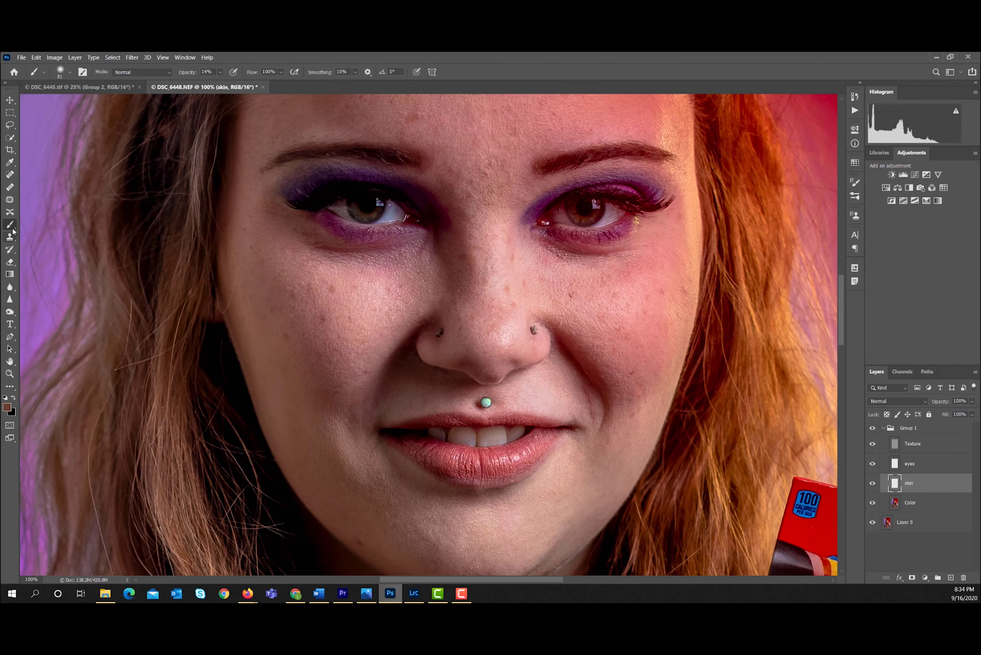
key(i)
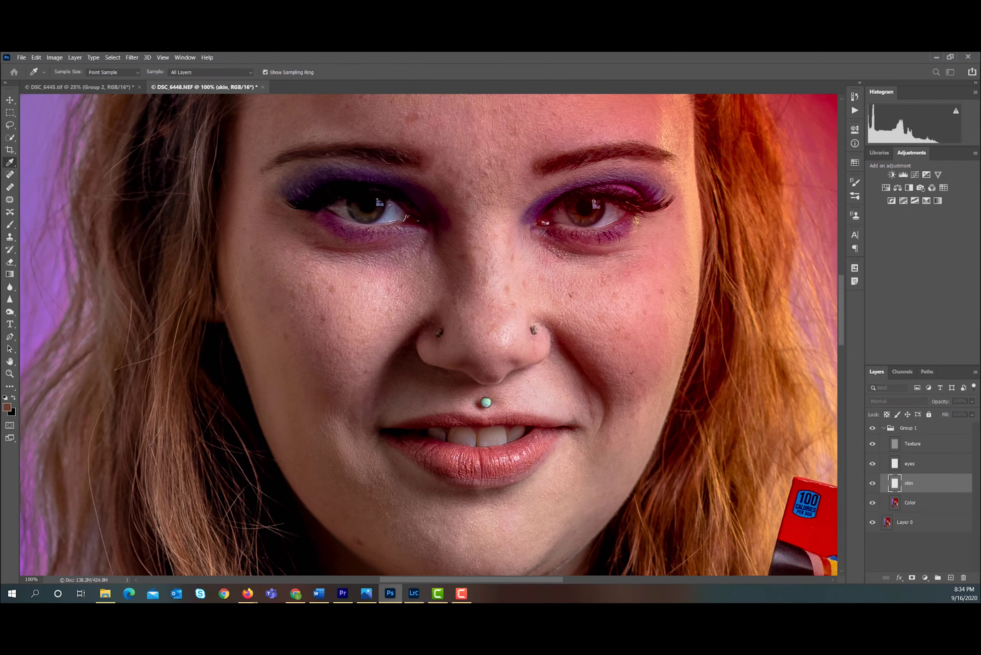
click(6, 406)
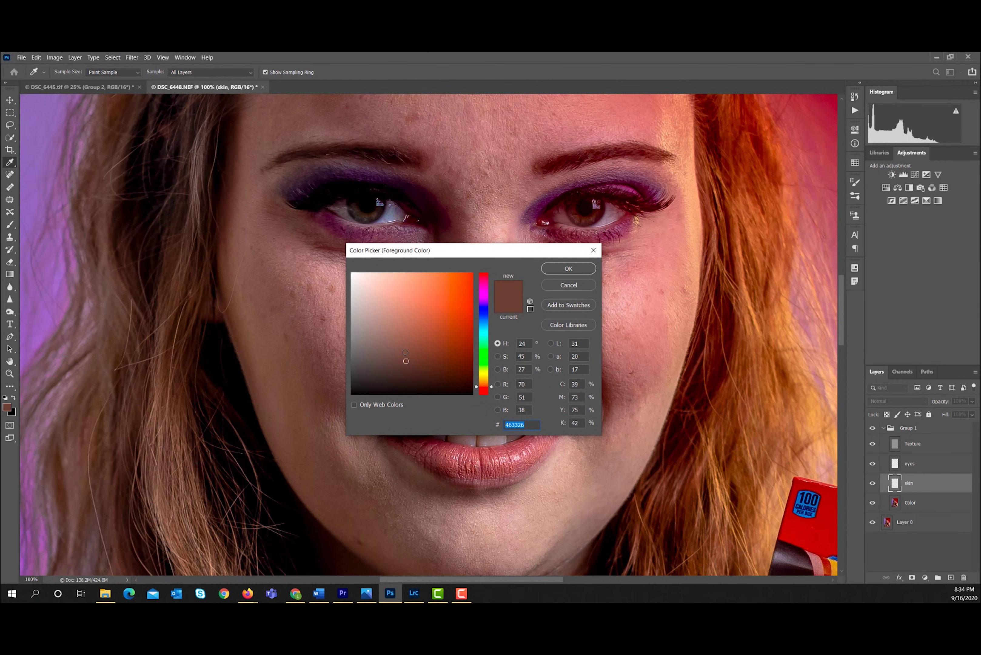
click(405, 355)
click(568, 268)
key(b)
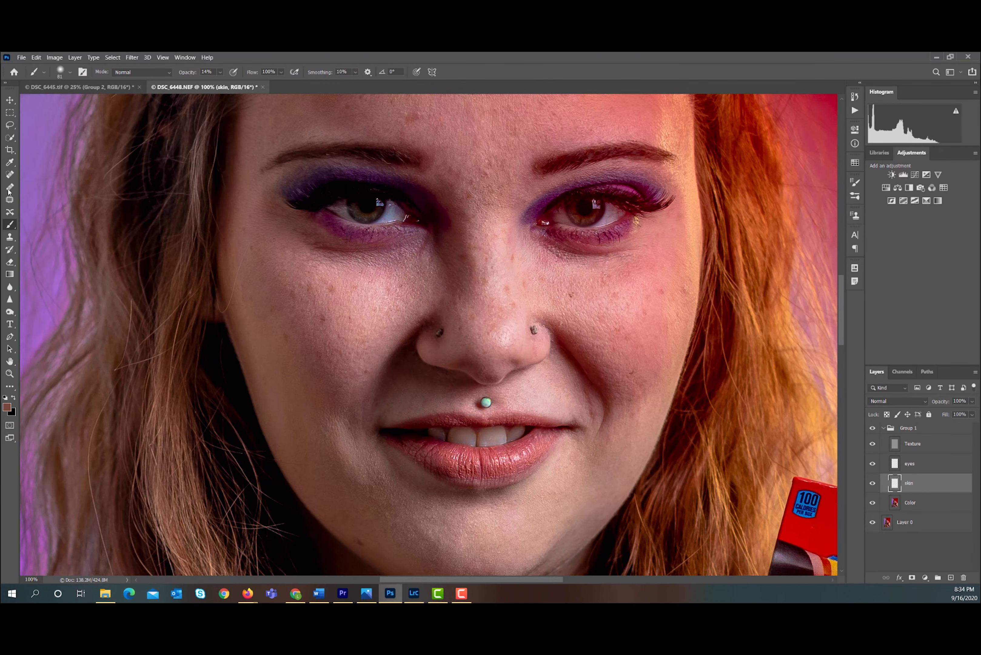
click(10, 162)
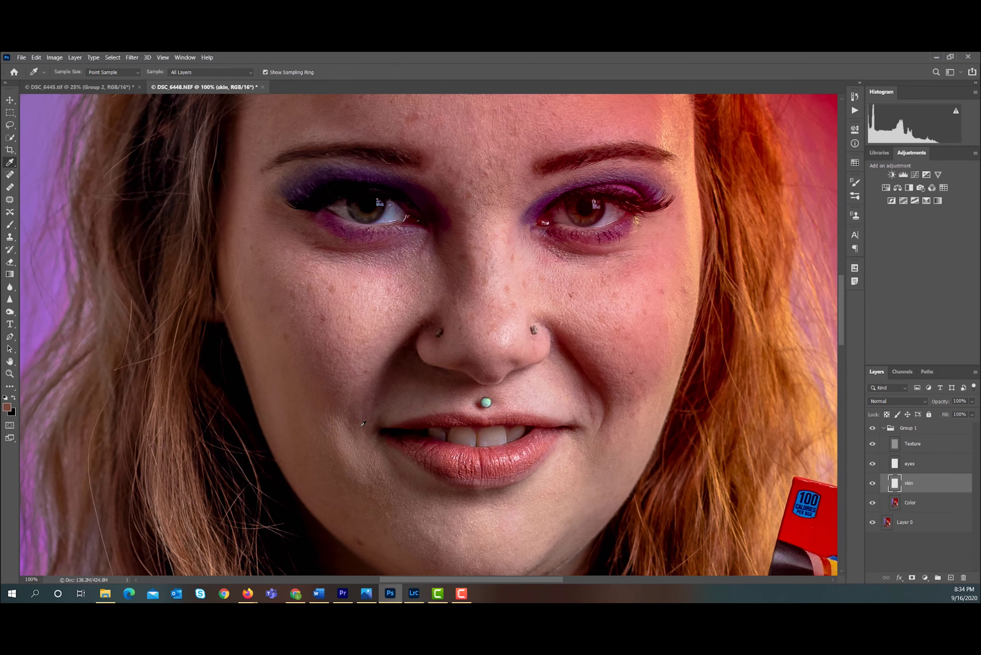
click(338, 401)
click(8, 406)
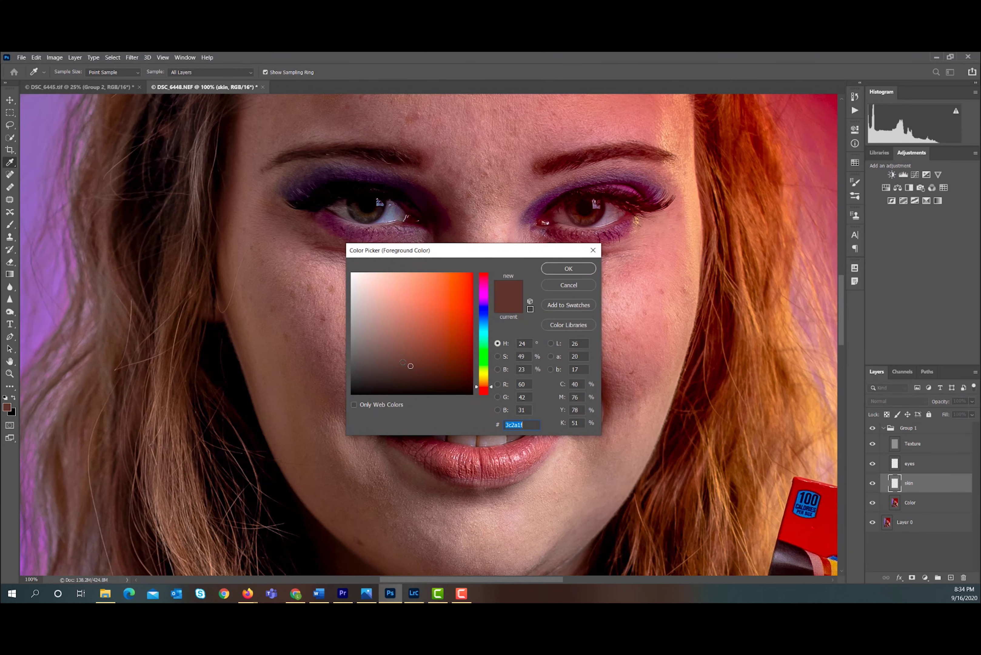
click(568, 268)
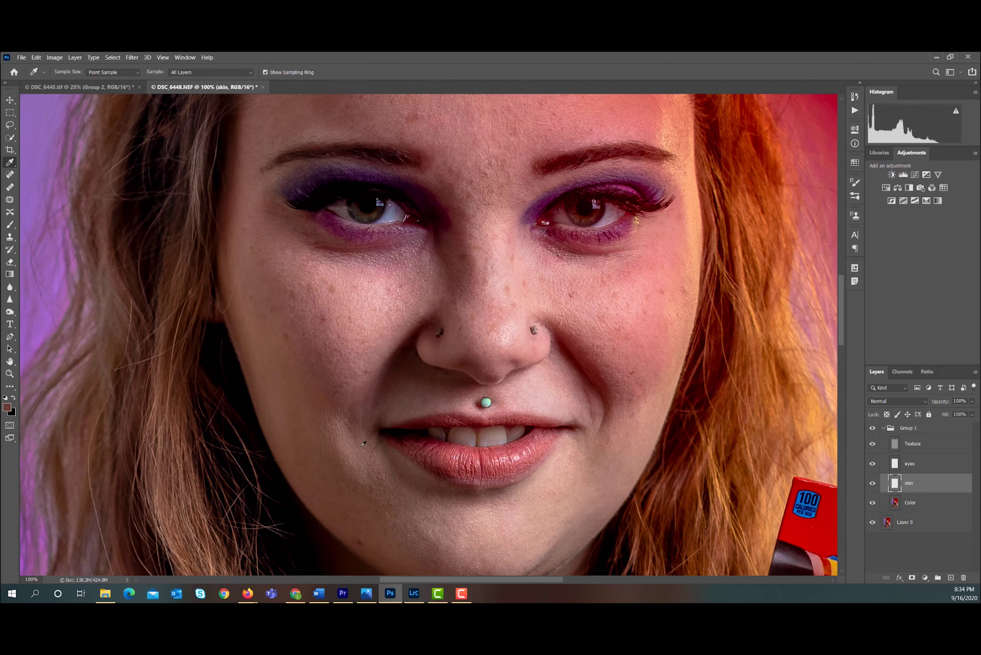
click(10, 224)
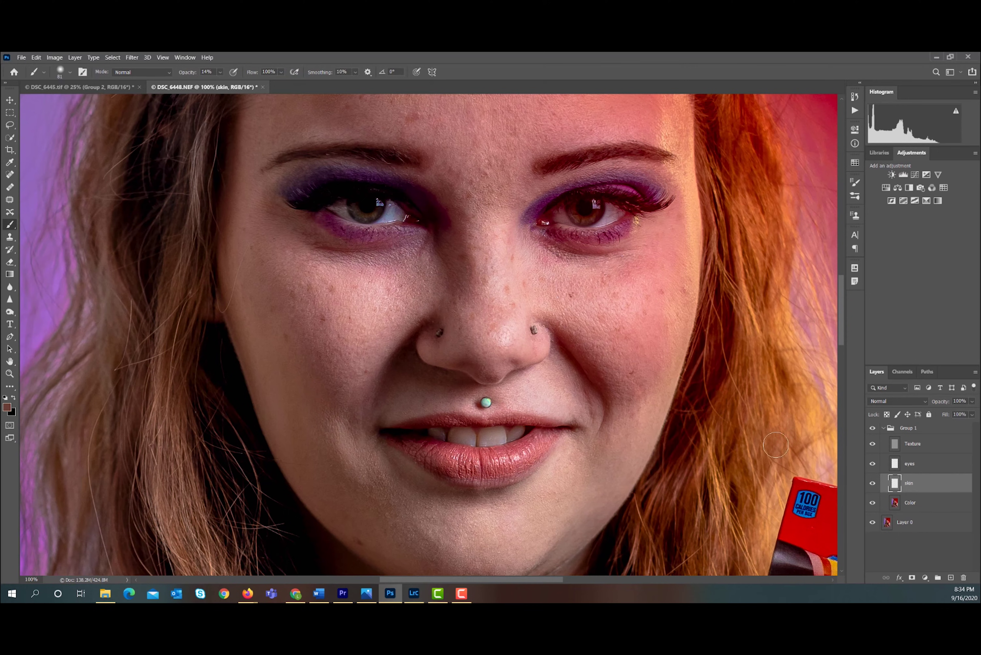
click(871, 483)
click(872, 483)
click(7, 406)
click(568, 263)
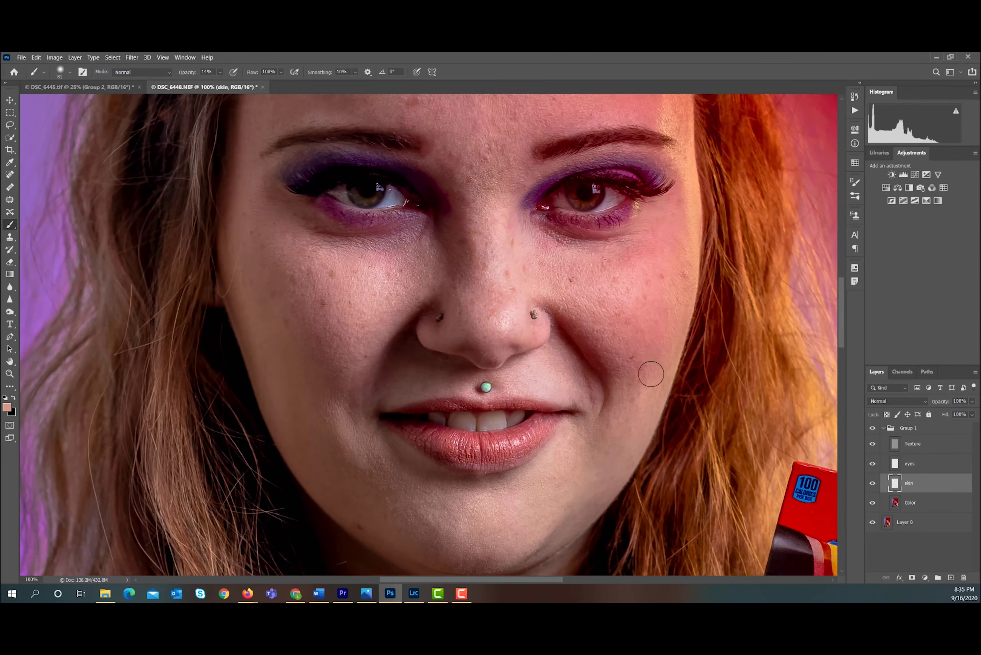
click(872, 483)
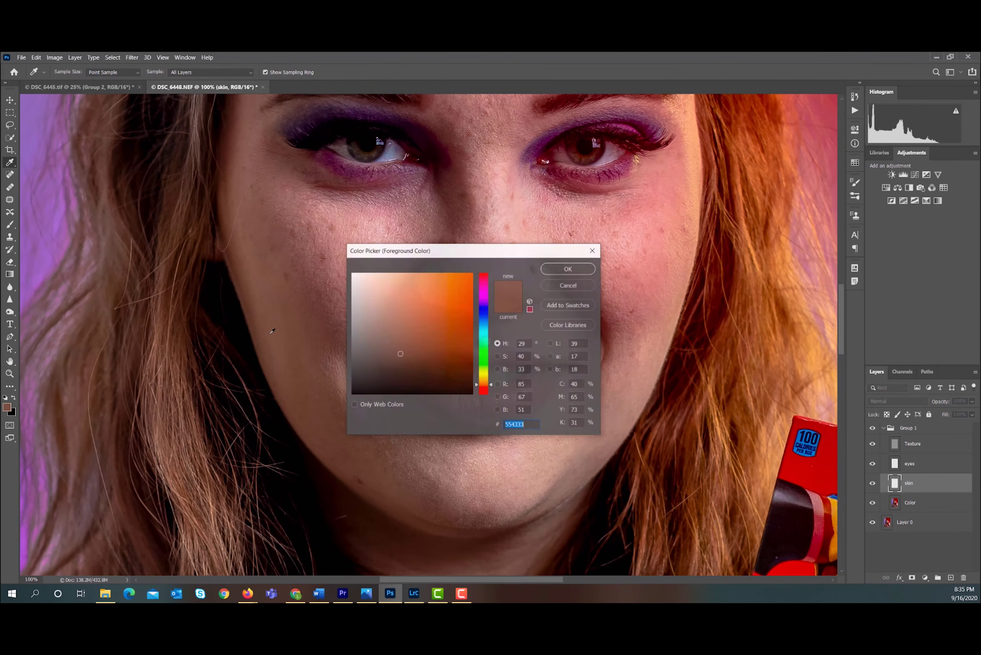
click(565, 270)
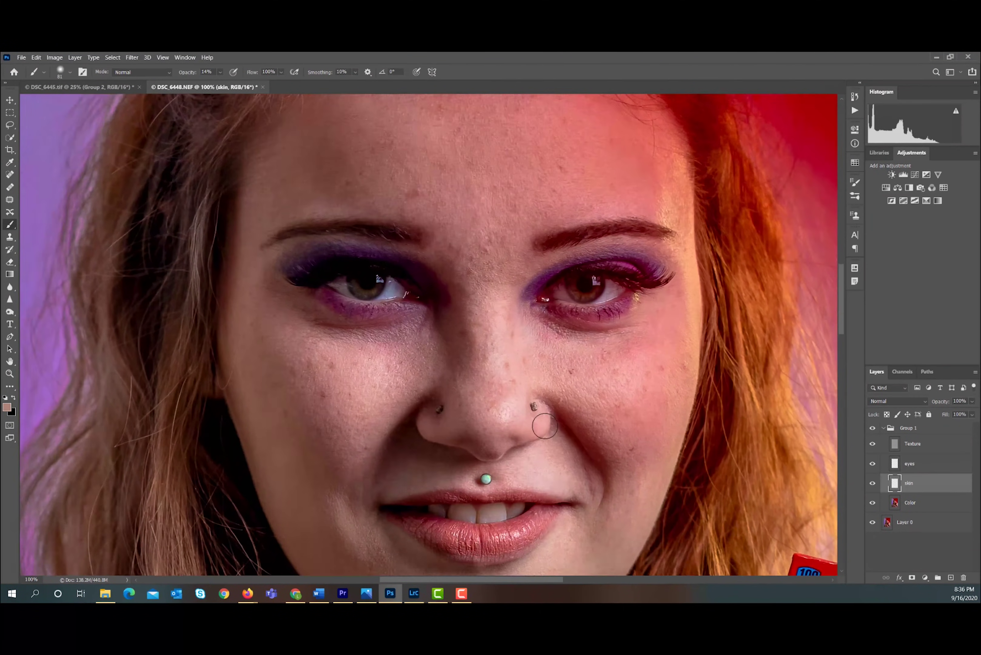
scroll(544, 426, up, 3)
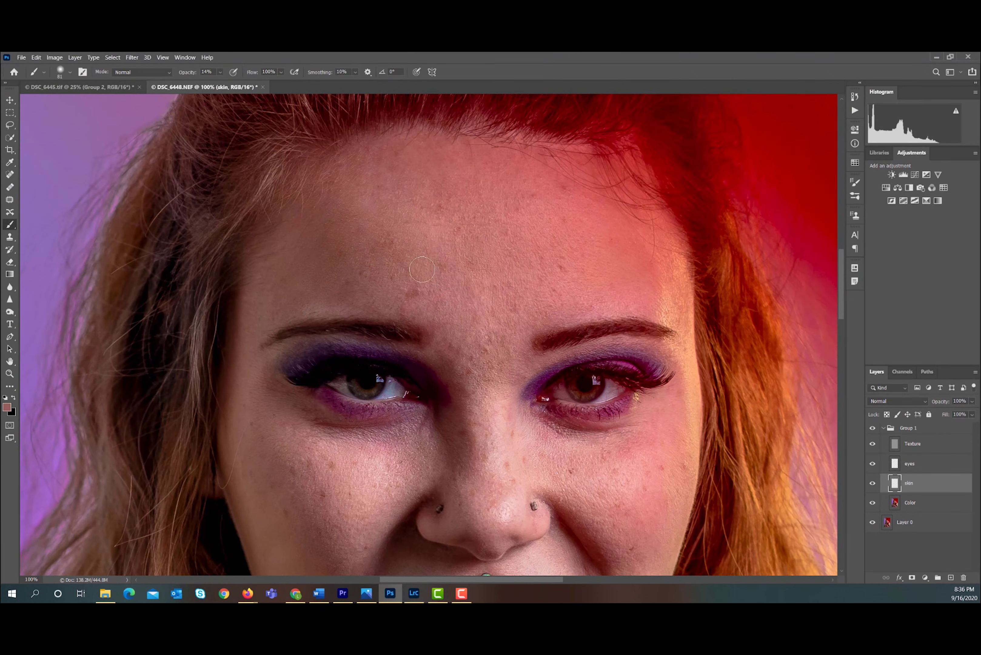
alt+click(453, 292)
alt+click(466, 336)
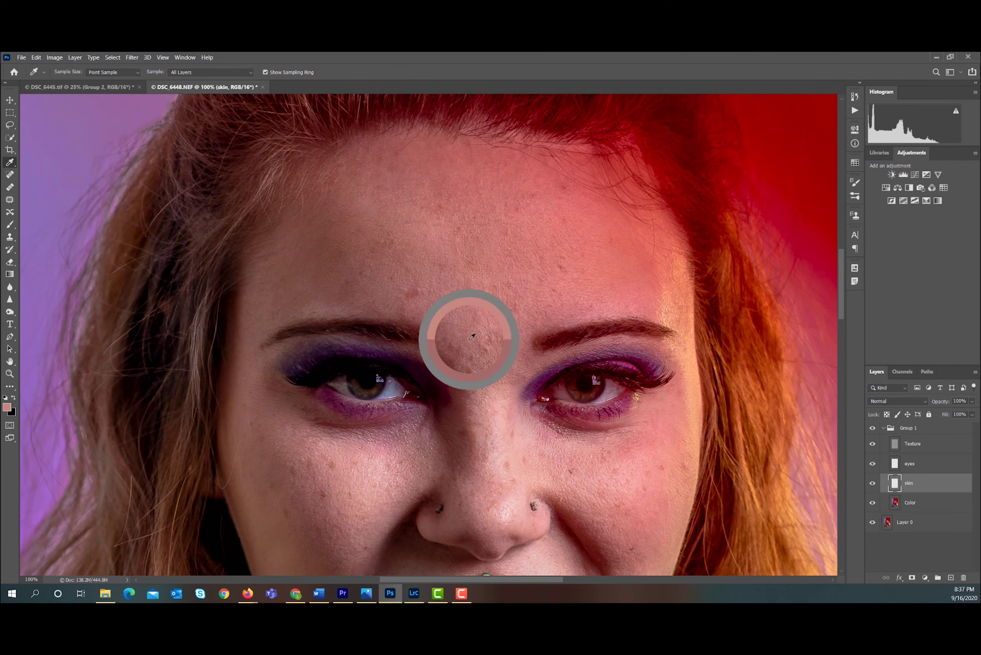
scroll(259, 307, down, 1)
click(872, 483)
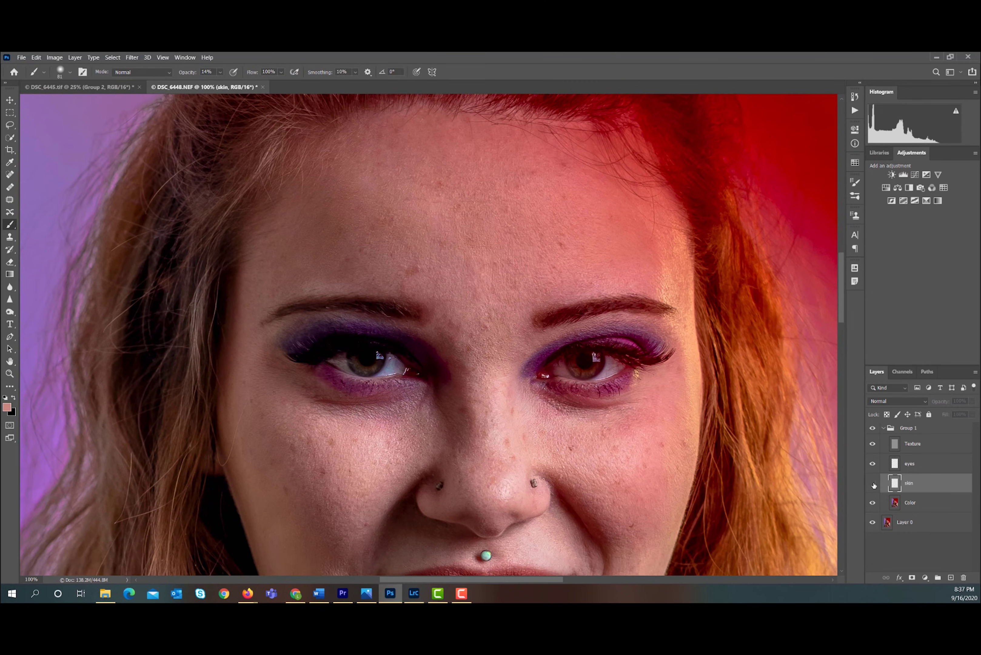
click(872, 483)
click(872, 483)
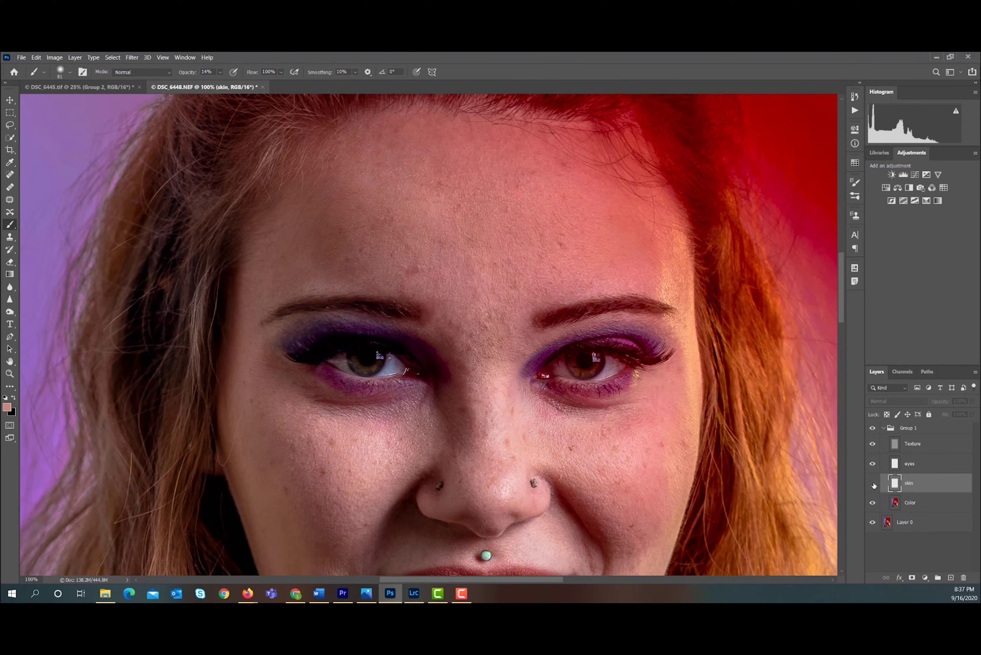
click(872, 483)
scroll(555, 335, down, 2)
scroll(554, 336, down, 5)
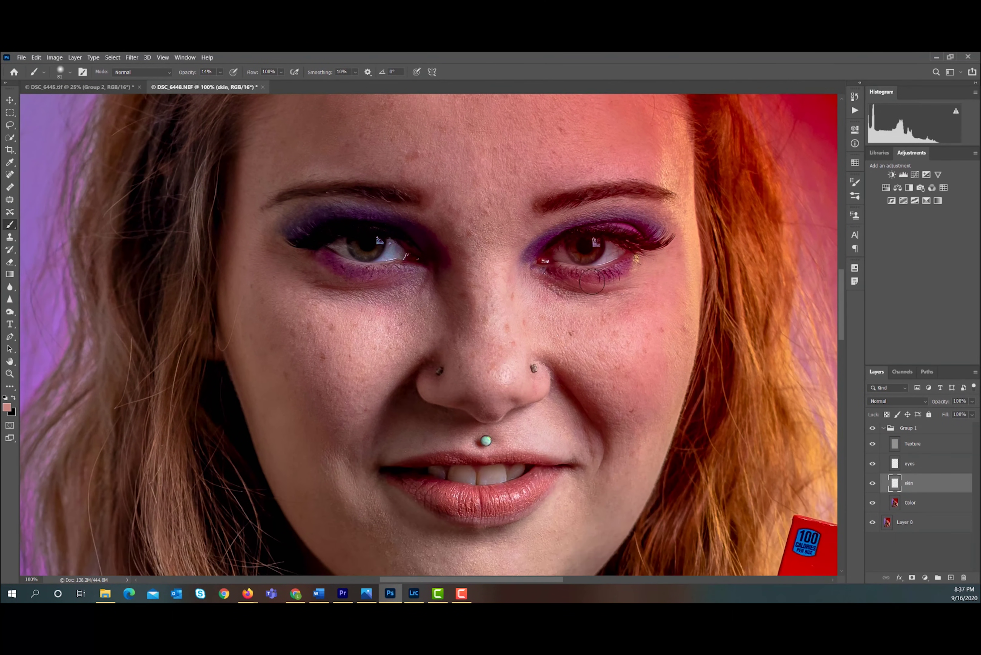
Sample the cheek's skin tone and paint it over the left under-eye shadow
click(9, 162)
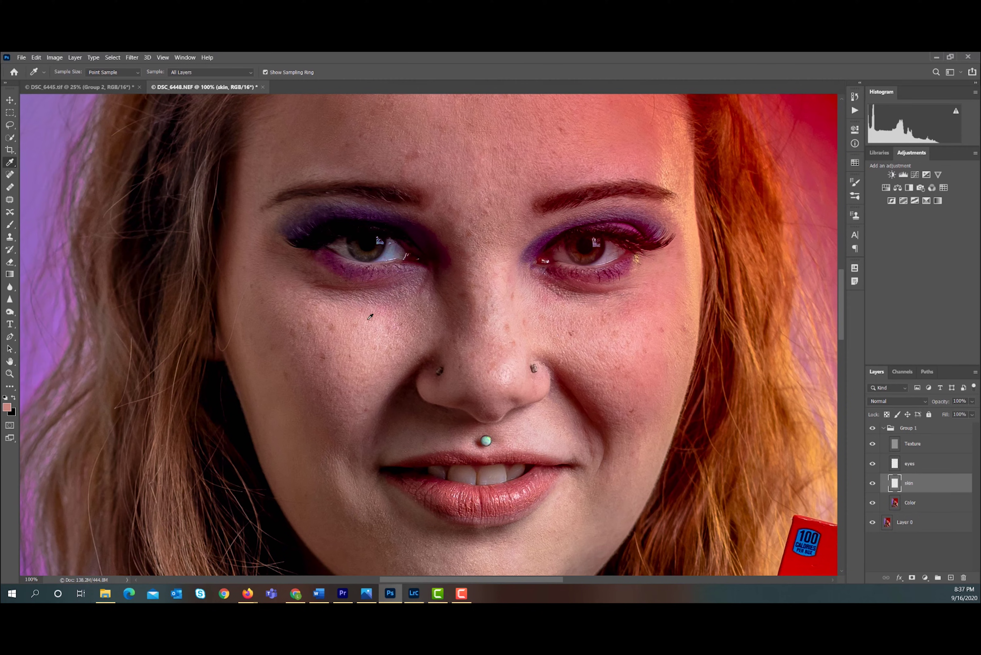
click(340, 308)
click(8, 406)
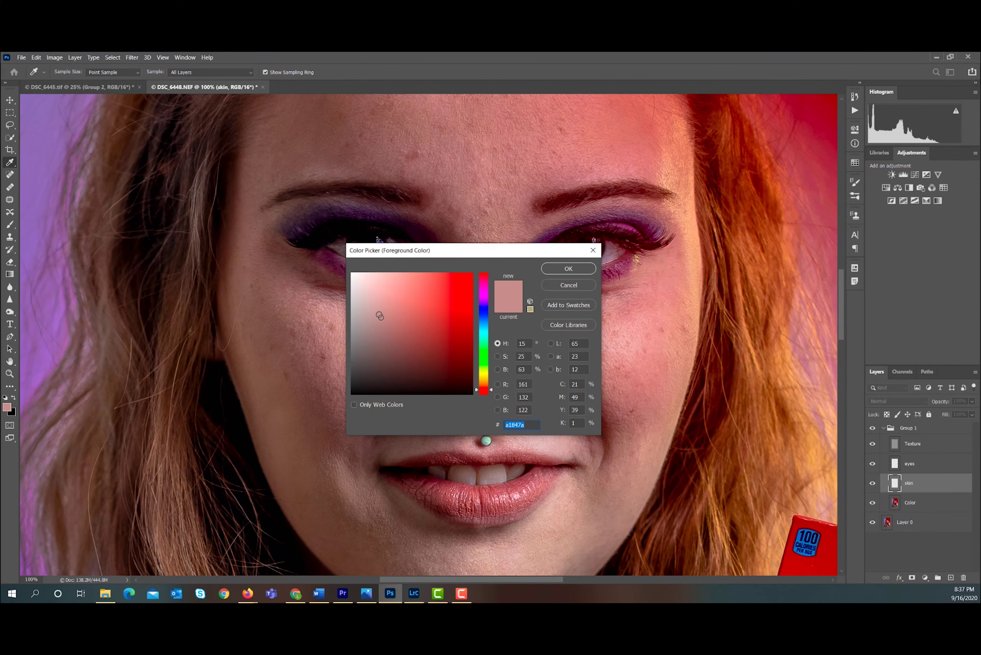
click(568, 268)
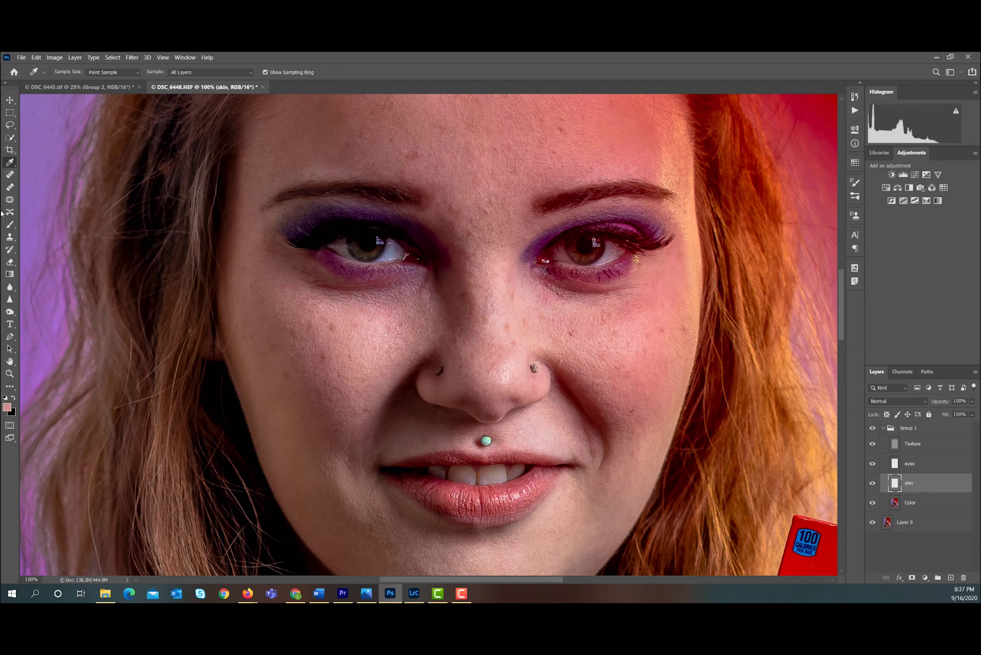
click(8, 224)
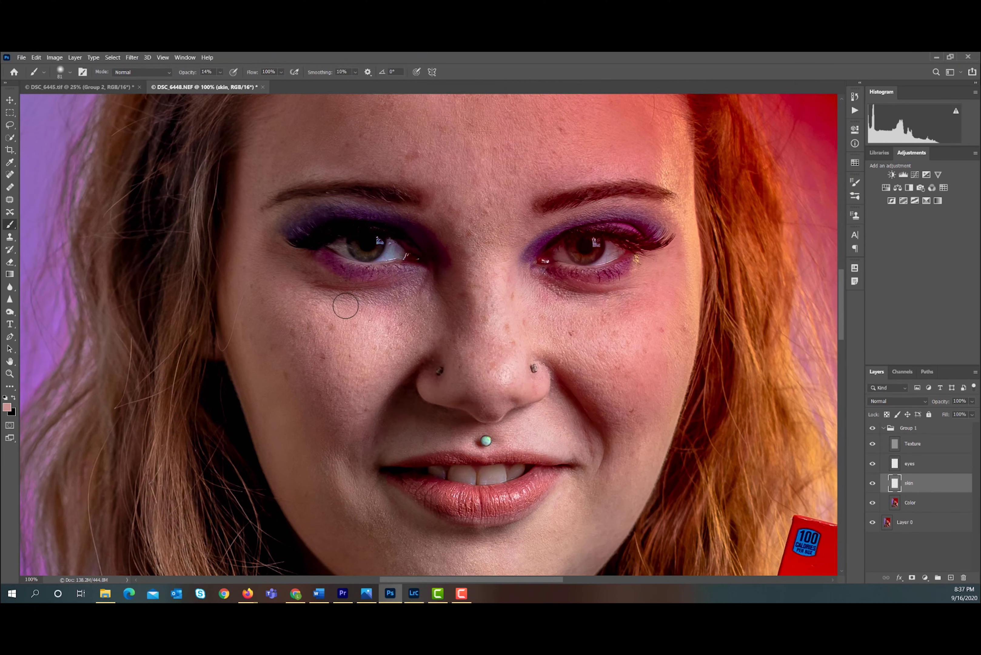
mouse_move(354, 306)
mouse_down()
mouse_move(432, 287)
mouse_move(417, 306)
mouse_move(434, 302)
mouse_move(372, 340)
mouse_move(443, 291)
mouse_move(430, 306)
mouse_move(395, 297)
mouse_move(324, 300)
mouse_up()
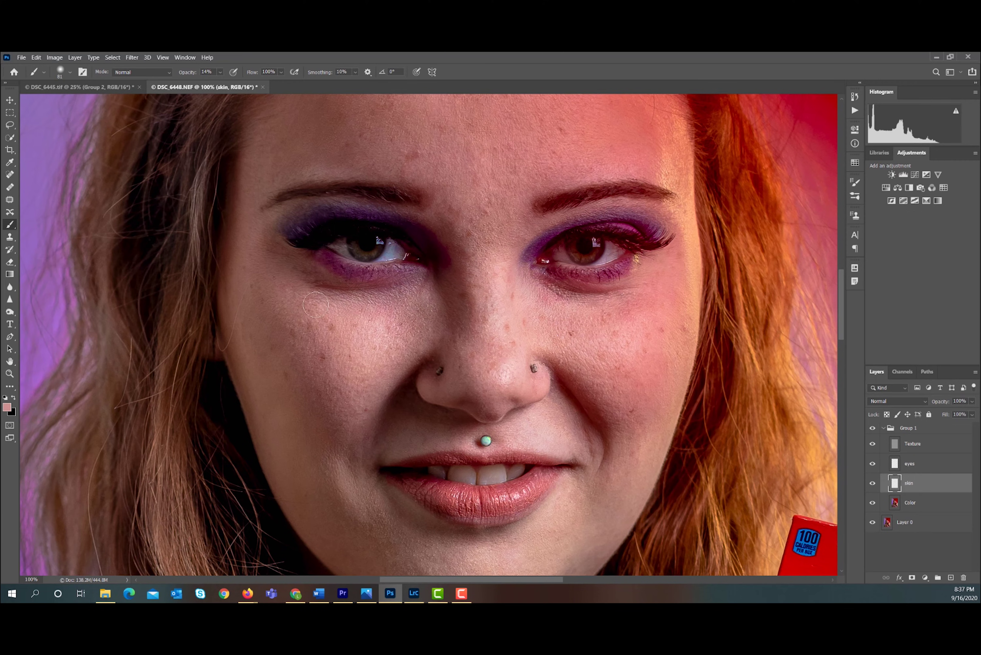
Paint skin tone under the right eye, toggling the skin retouch to compare
click(873, 484)
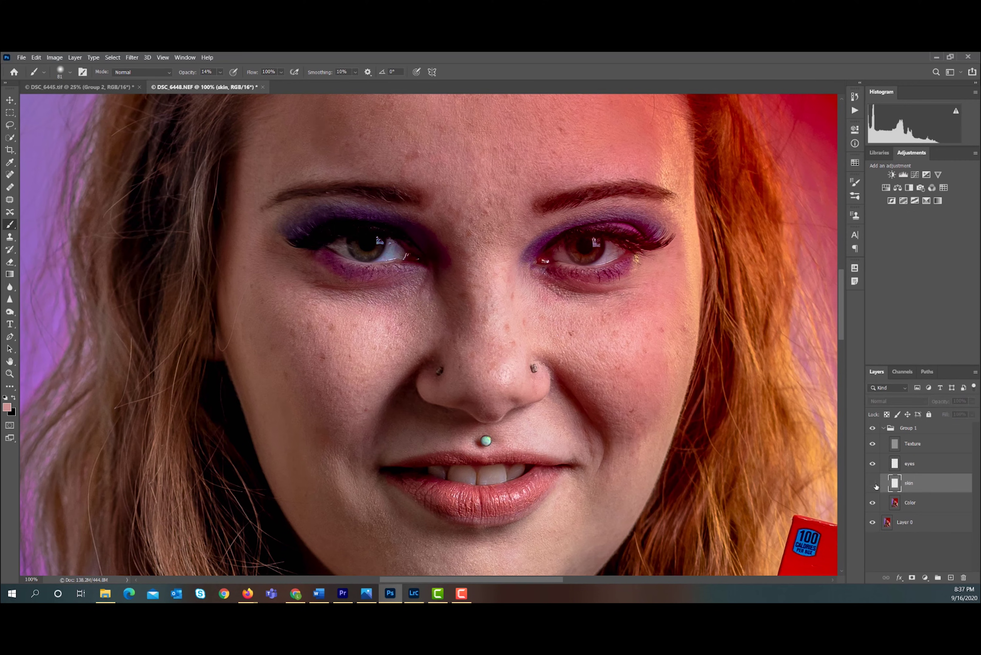
click(873, 484)
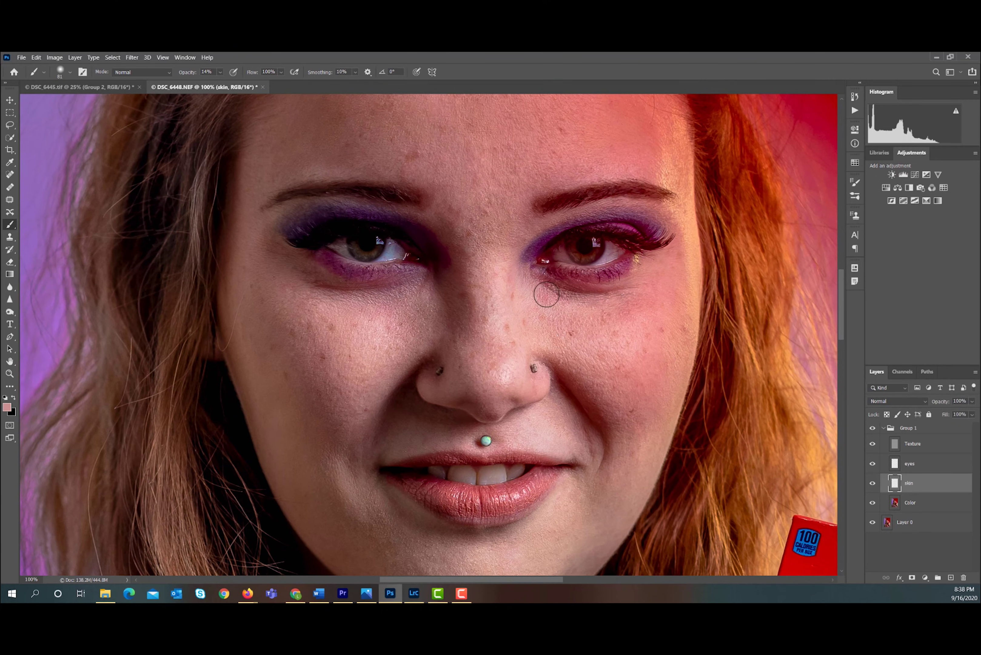
mouse_move(544, 297)
mouse_down()
mouse_move(632, 301)
mouse_move(527, 302)
mouse_move(557, 298)
mouse_move(552, 291)
mouse_up()
click(872, 483)
click(873, 483)
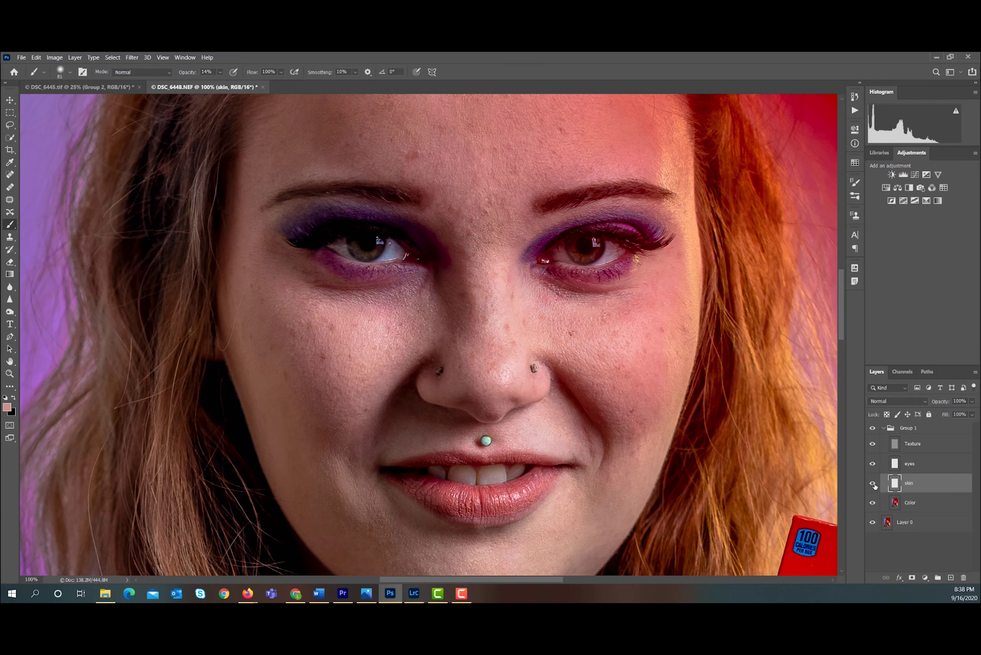
click(873, 484)
click(873, 483)
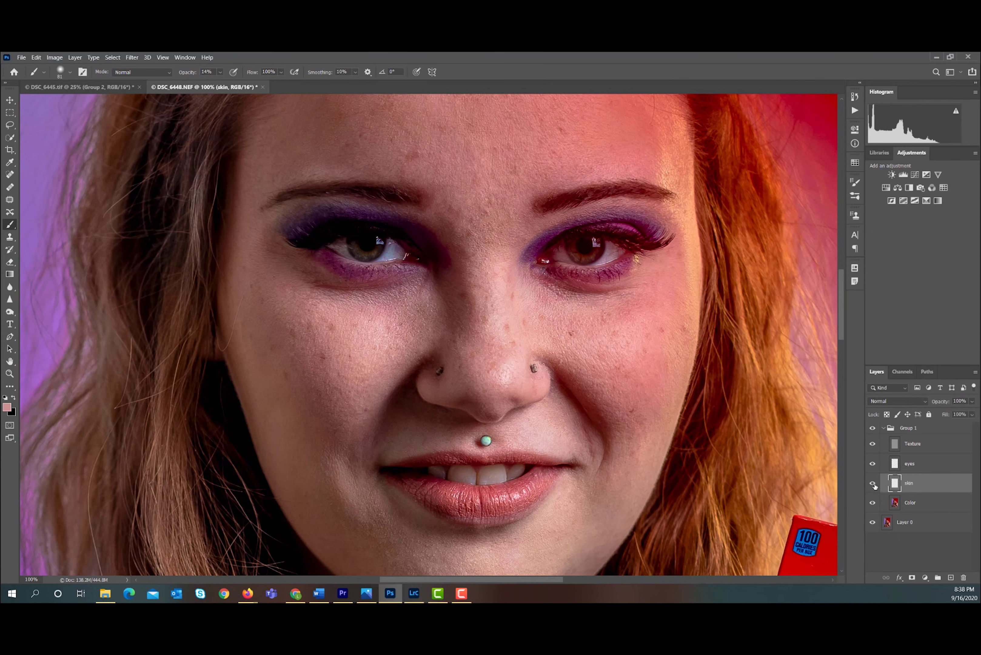
click(898, 464)
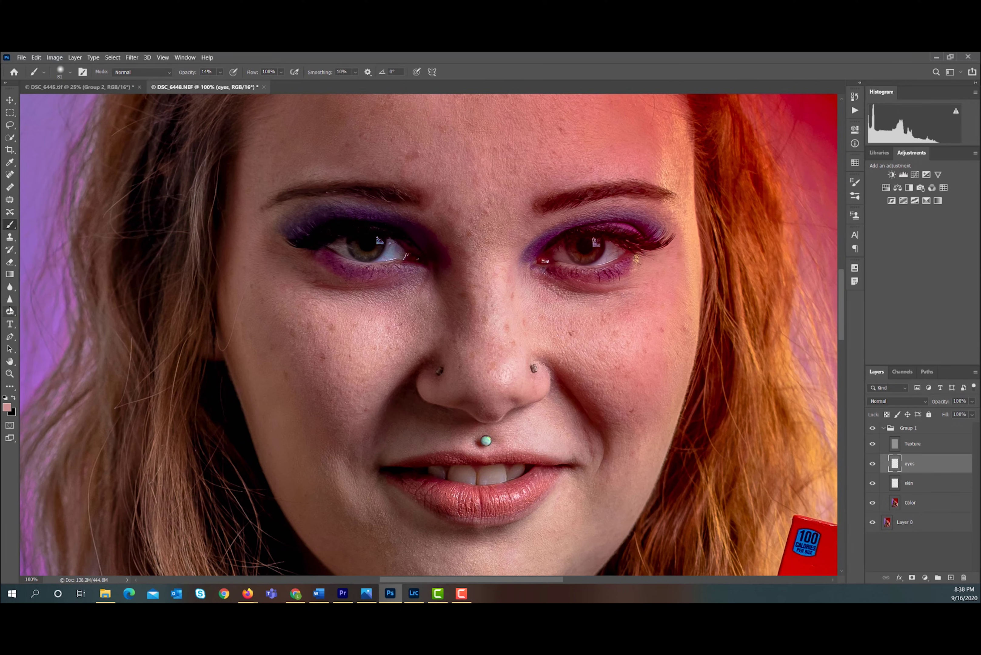
Dodge the left iris, with dodge exposure raised to 17% on the Color layer
drag(10, 311, 27, 308)
mouse_move(359, 255)
mouse_down()
mouse_move(384, 246)
mouse_move(359, 250)
mouse_up()
click(71, 72)
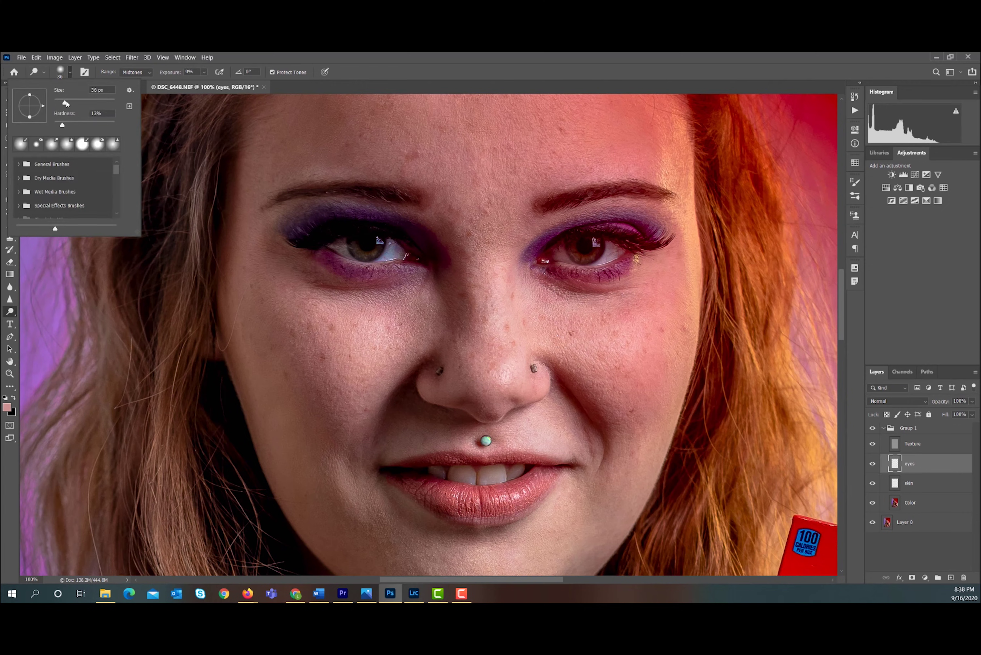
click(356, 249)
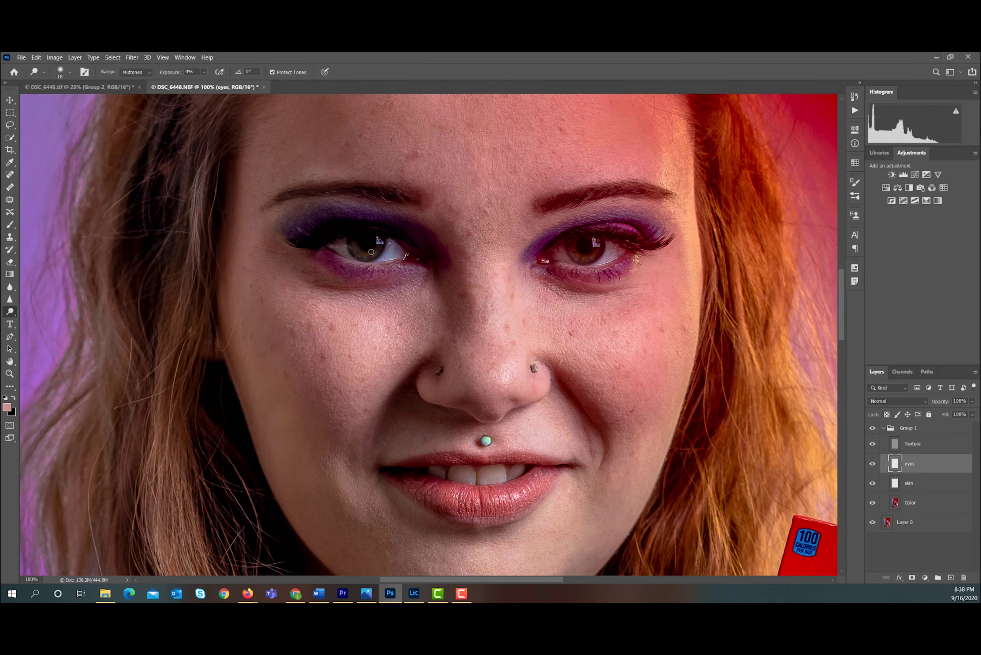
click(906, 506)
key(1)
key(7)
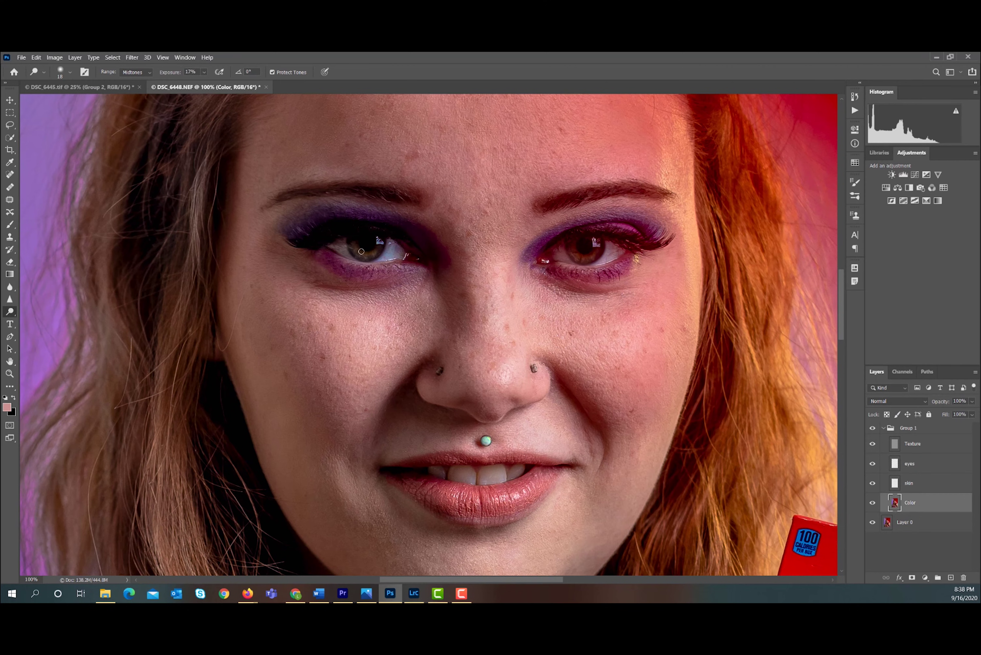
Switch to Burn at 23% exposure with brush hardness raised to 60%
key(shift+o)
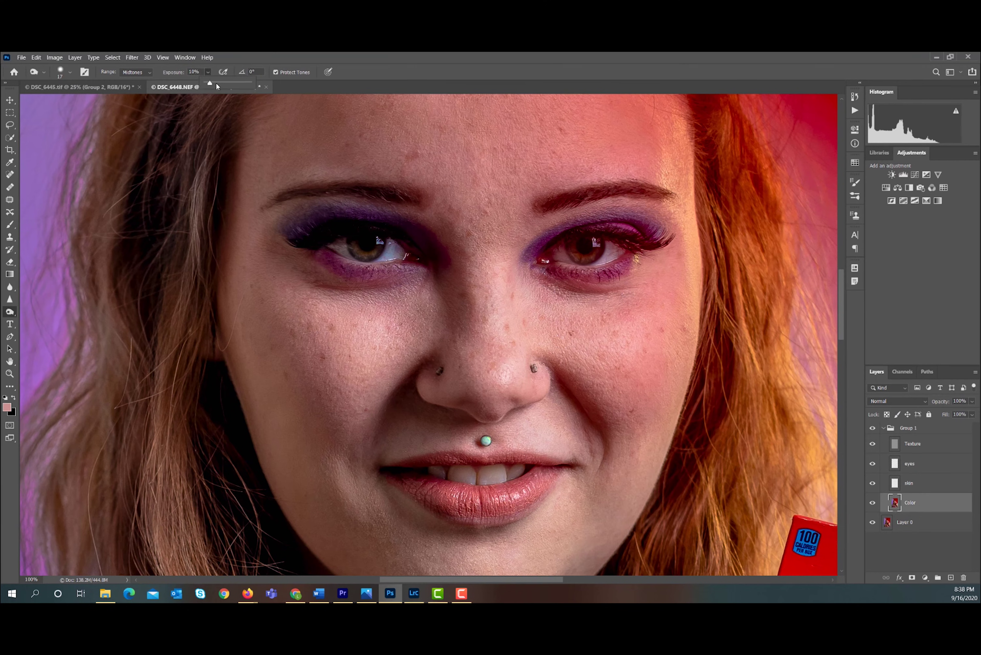
click(216, 82)
click(136, 72)
click(70, 98)
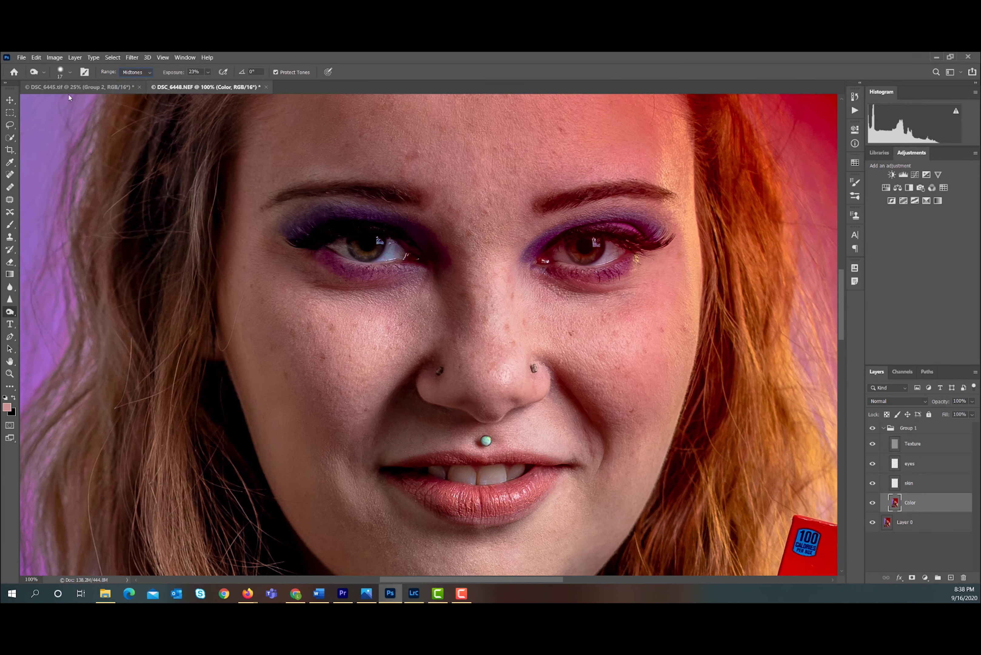
click(69, 71)
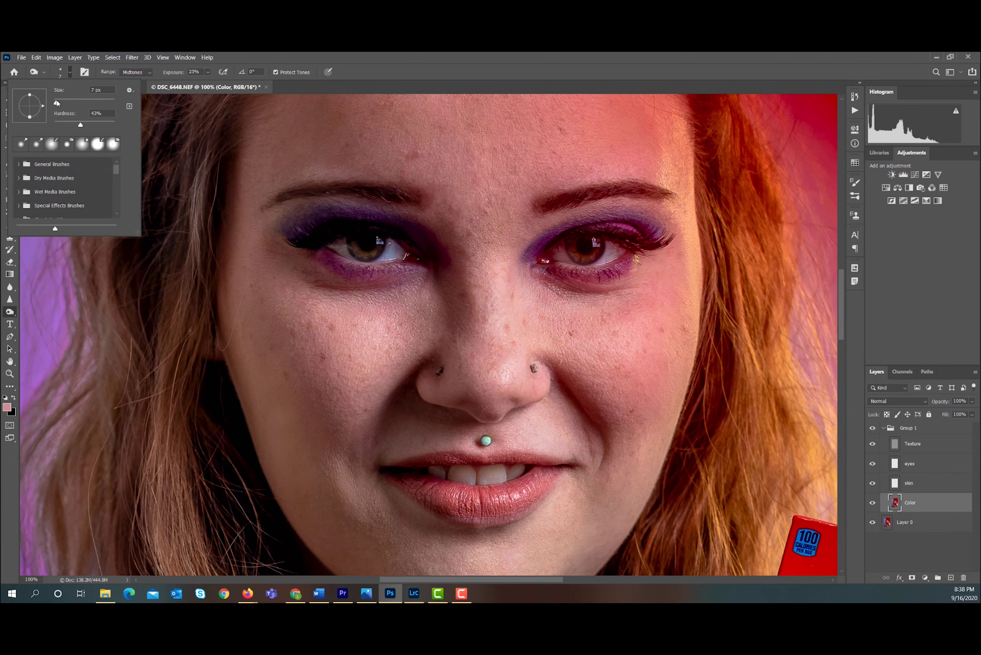
click(92, 124)
click(351, 254)
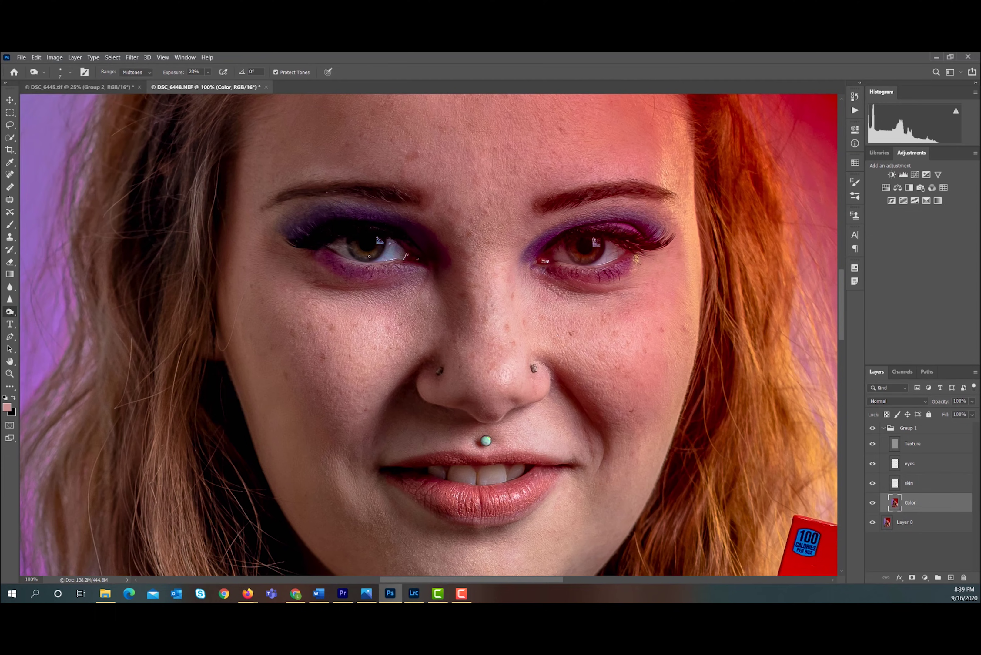
Limit burning to Shadows, sample the left eye's colour, and blur the eyes layer 2.4 px
click(150, 76)
click(134, 73)
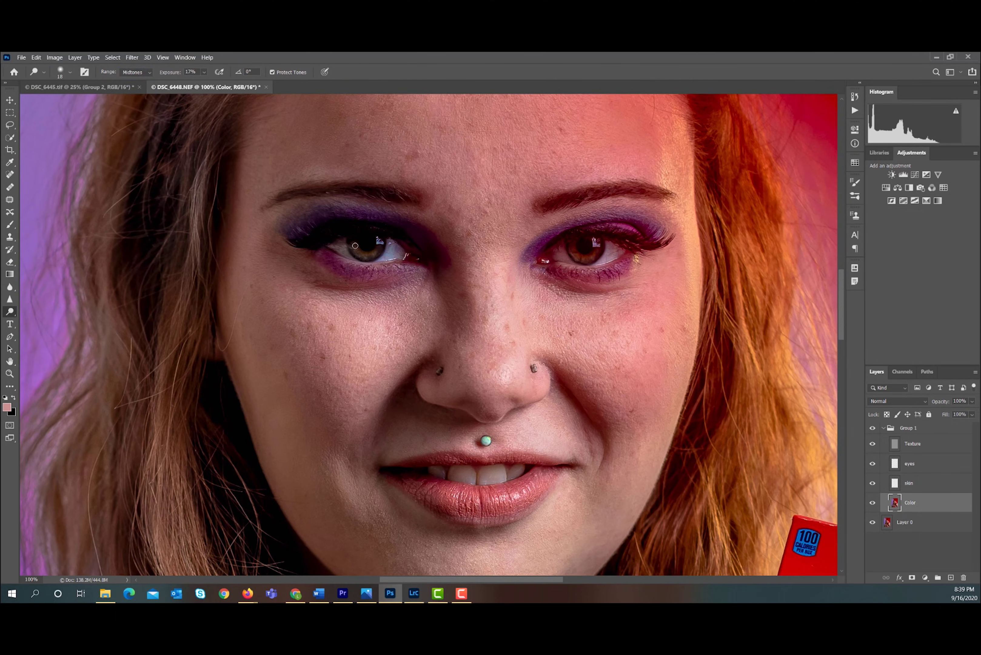
click(440, 315)
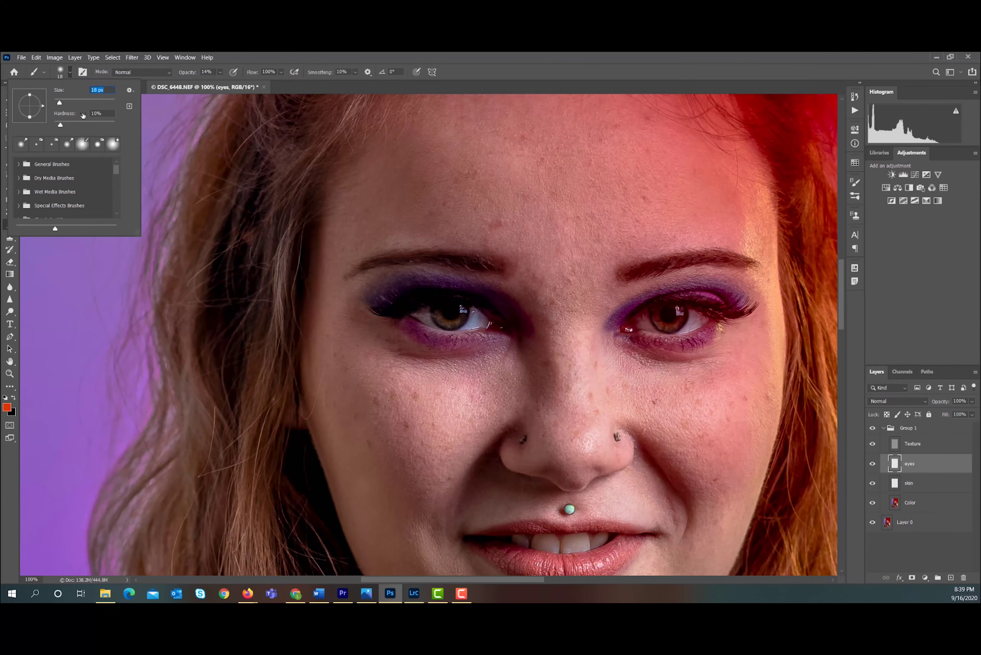
drag(96, 124, 100, 124)
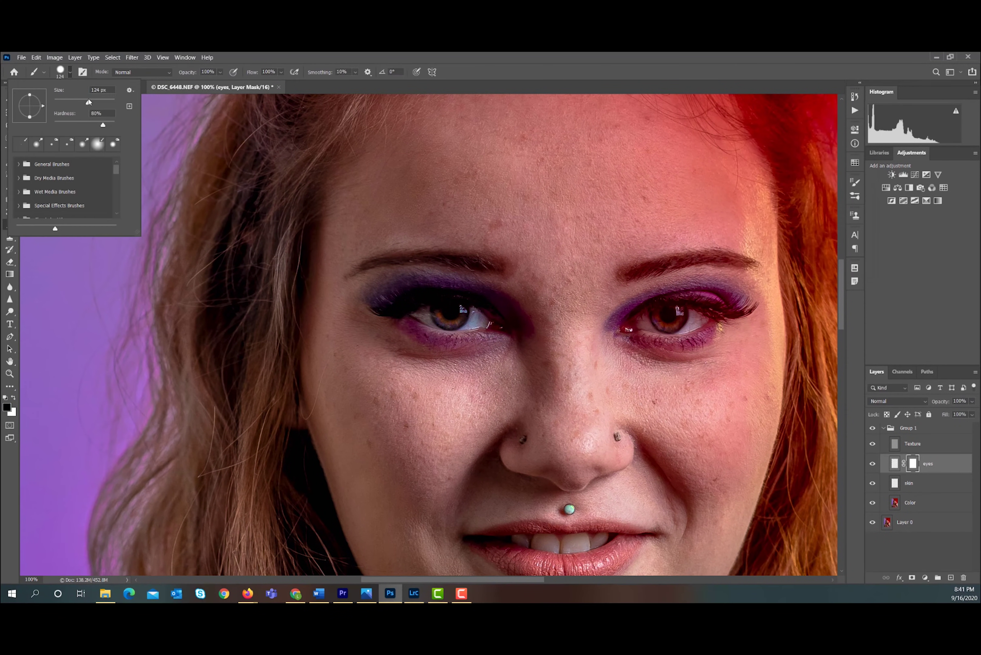
key(Escape)
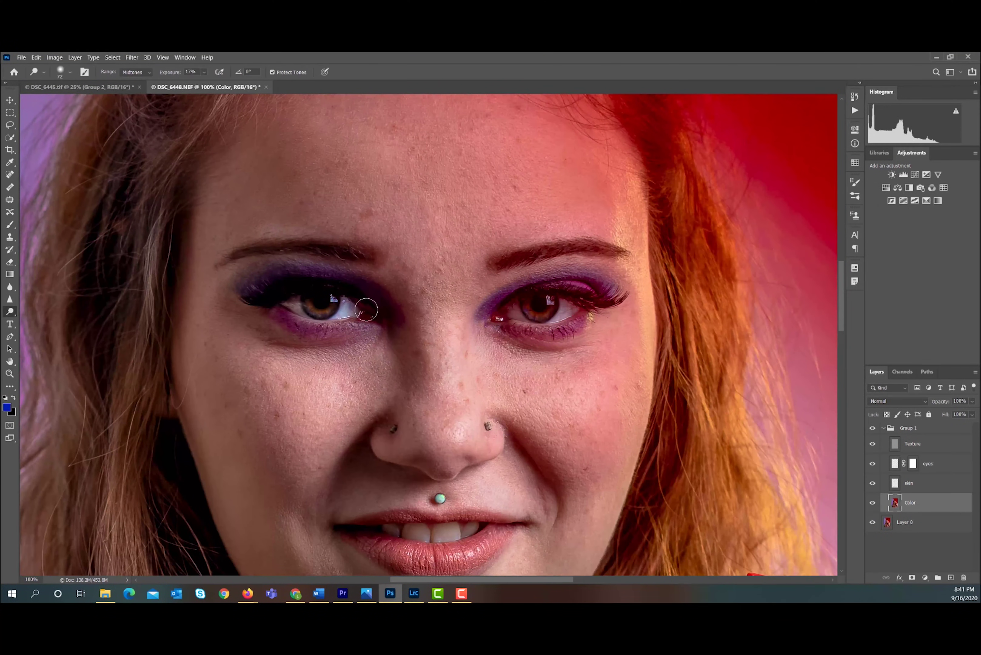
Zoom out to the whole portrait and toggle Group 1 on and off to compare
key(z)
click(912, 442)
alt+click(509, 355)
alt+click(509, 356)
alt+click(510, 355)
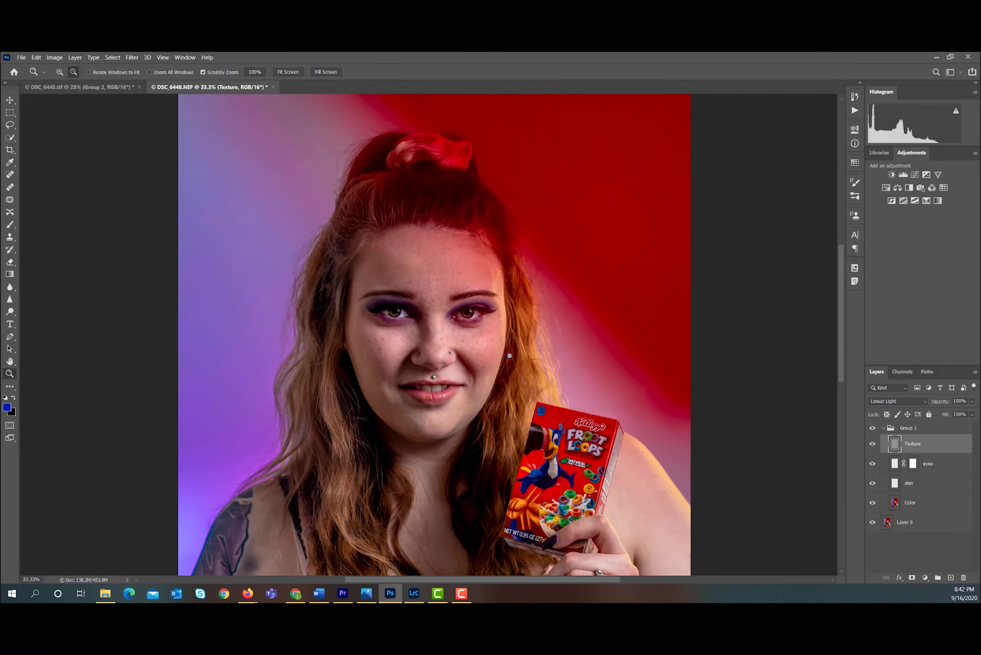
alt+click(509, 355)
alt+click(510, 356)
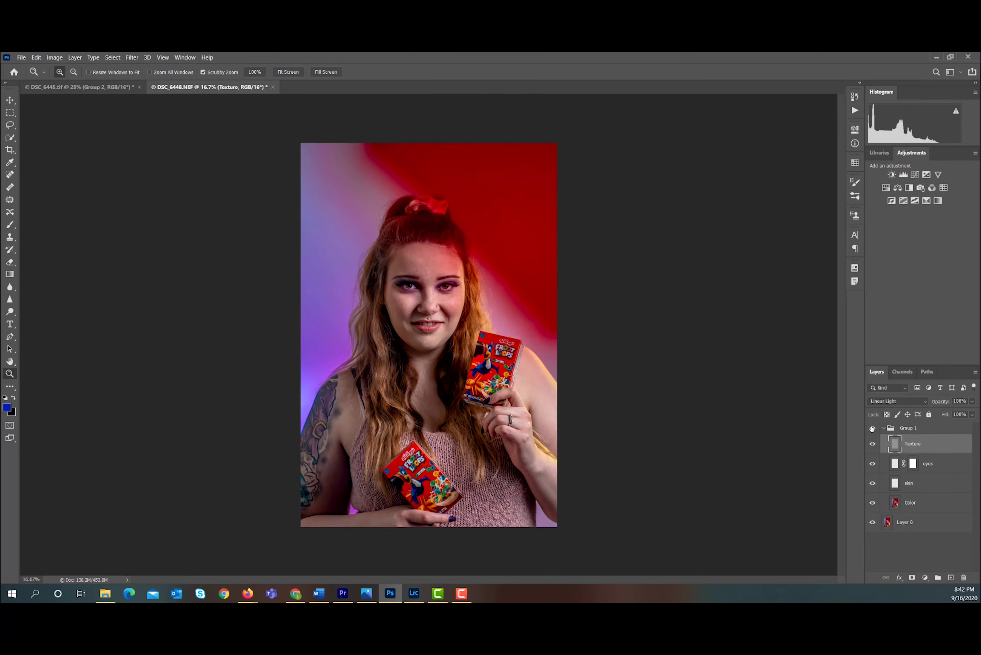
click(872, 428)
click(872, 428)
click(871, 428)
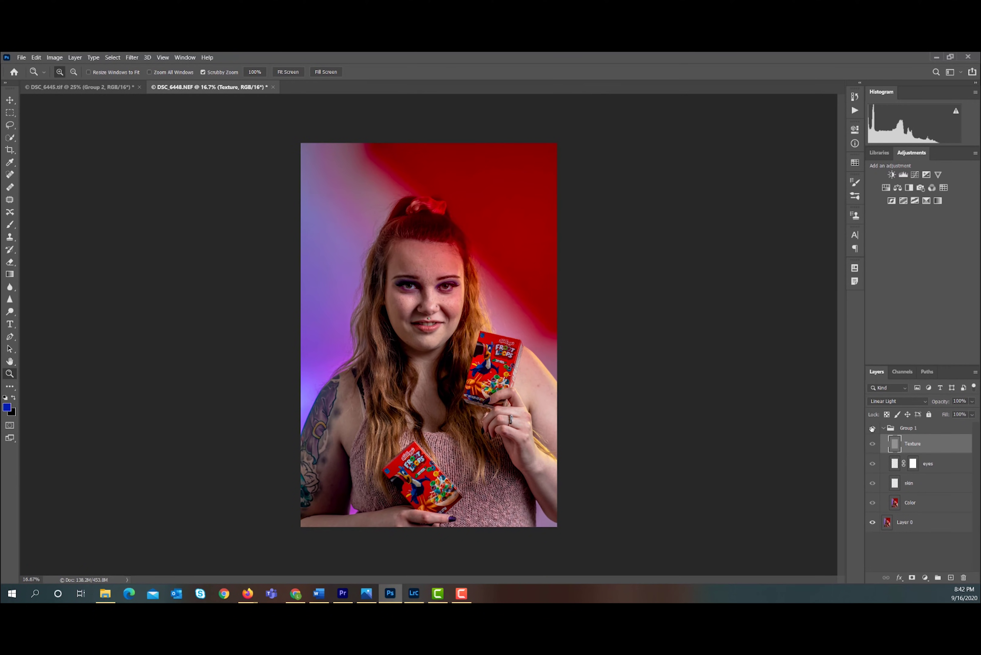
click(872, 428)
click(872, 428)
click(872, 428)
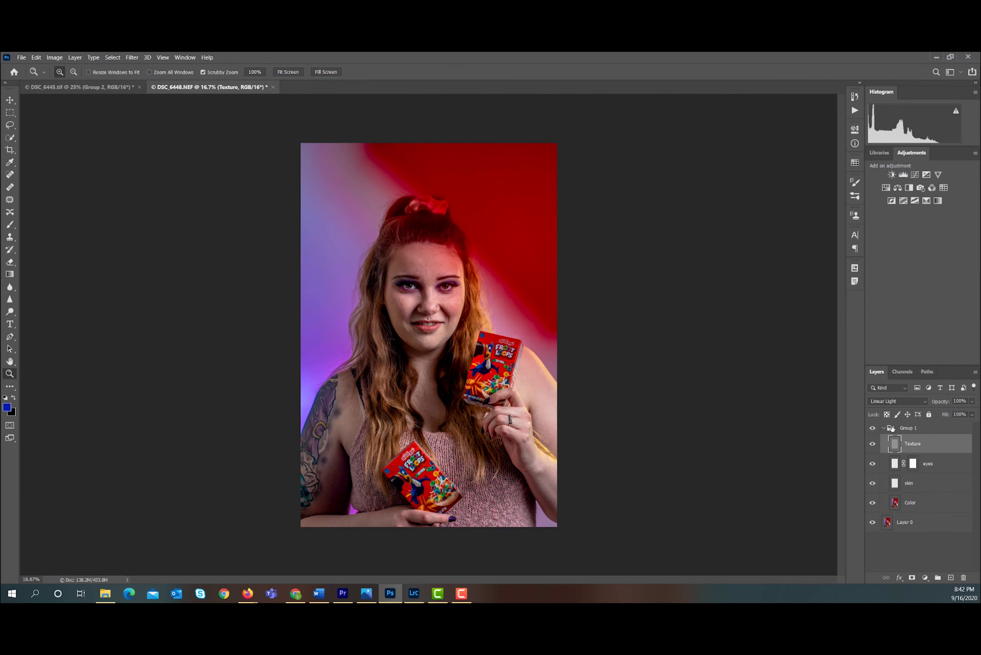
In DSC_6445.tif, duplicate the nested Group 1 adjustments into the DSC_6448.NEF document
click(883, 428)
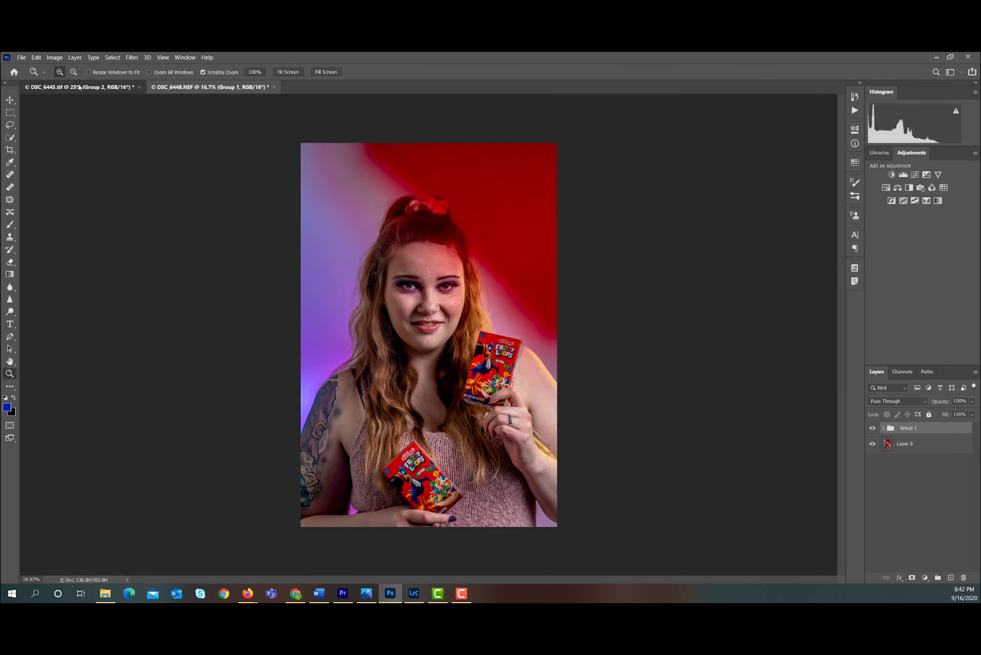
click(80, 87)
click(883, 428)
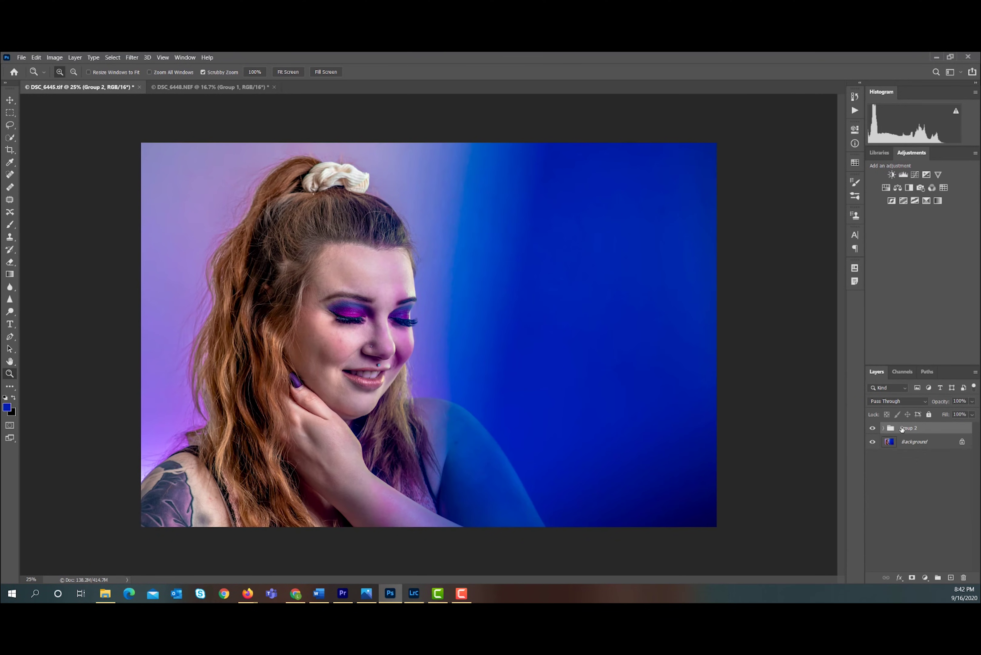
click(883, 428)
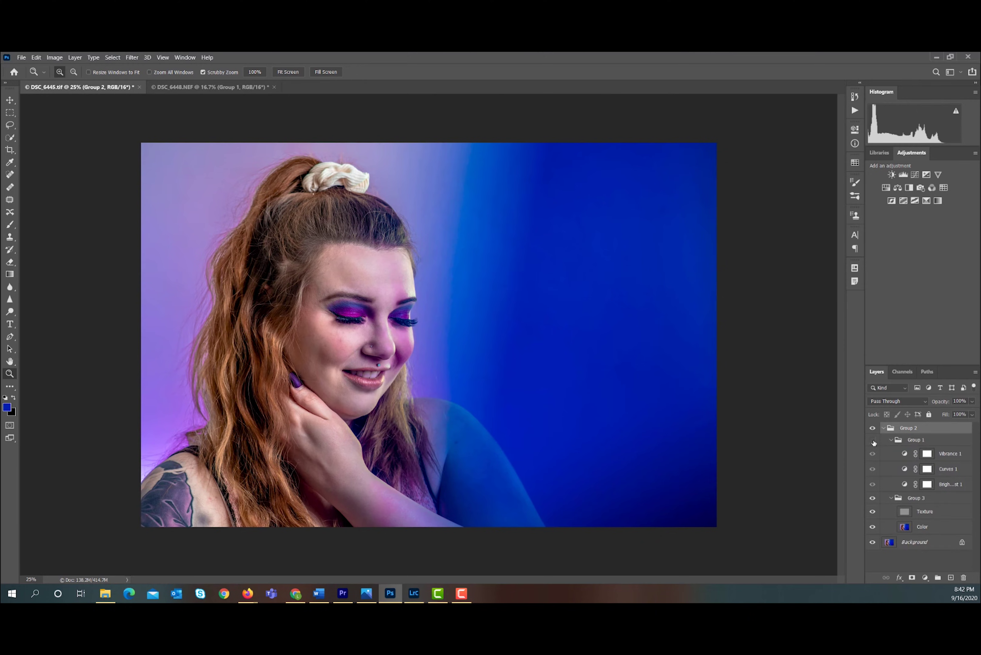
click(872, 439)
click(911, 439)
right_click(911, 440)
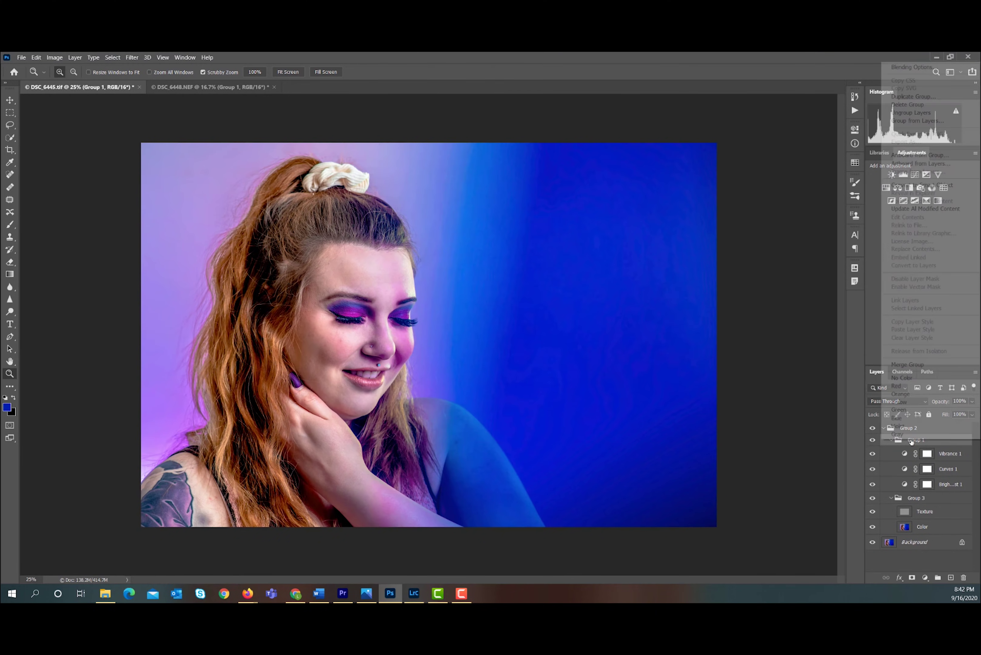
click(916, 96)
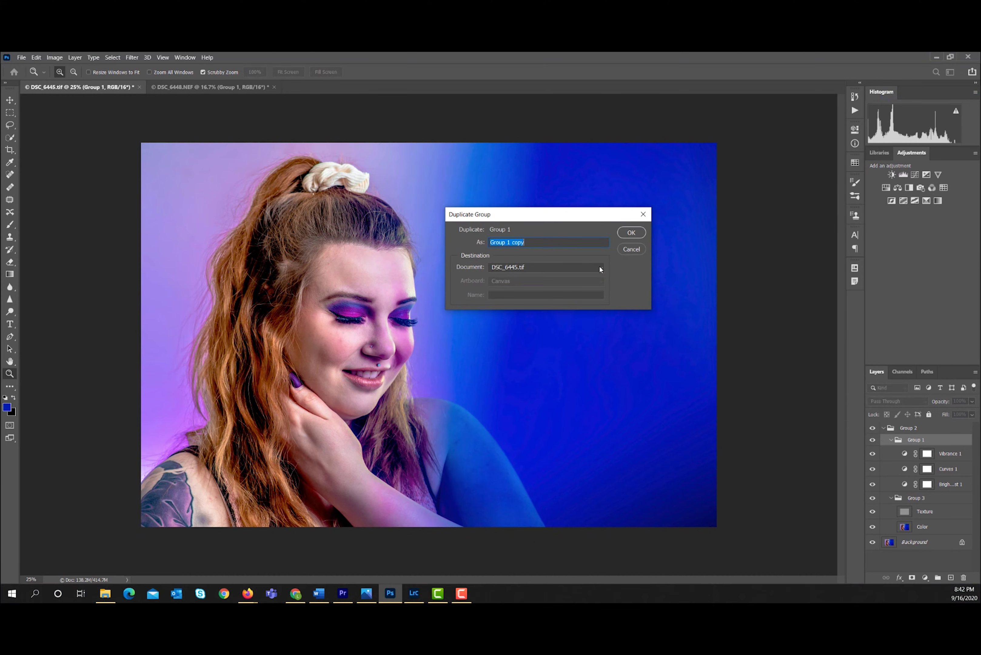
click(544, 267)
click(540, 275)
click(630, 233)
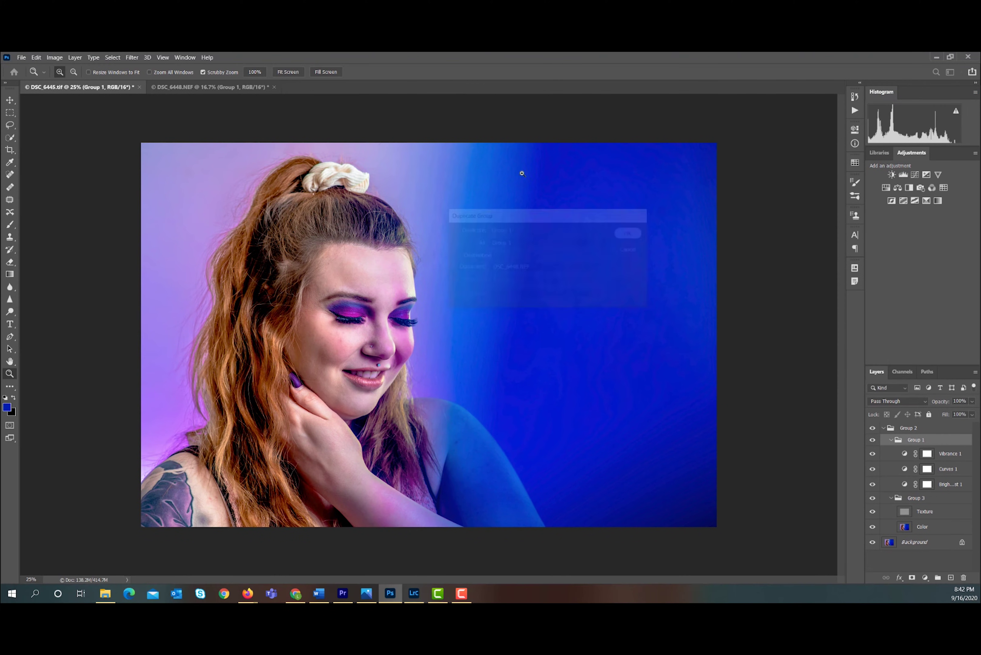
In DSC_6448.NEF, toggle the duplicated adjustment group to compare, then expand its layers
click(211, 87)
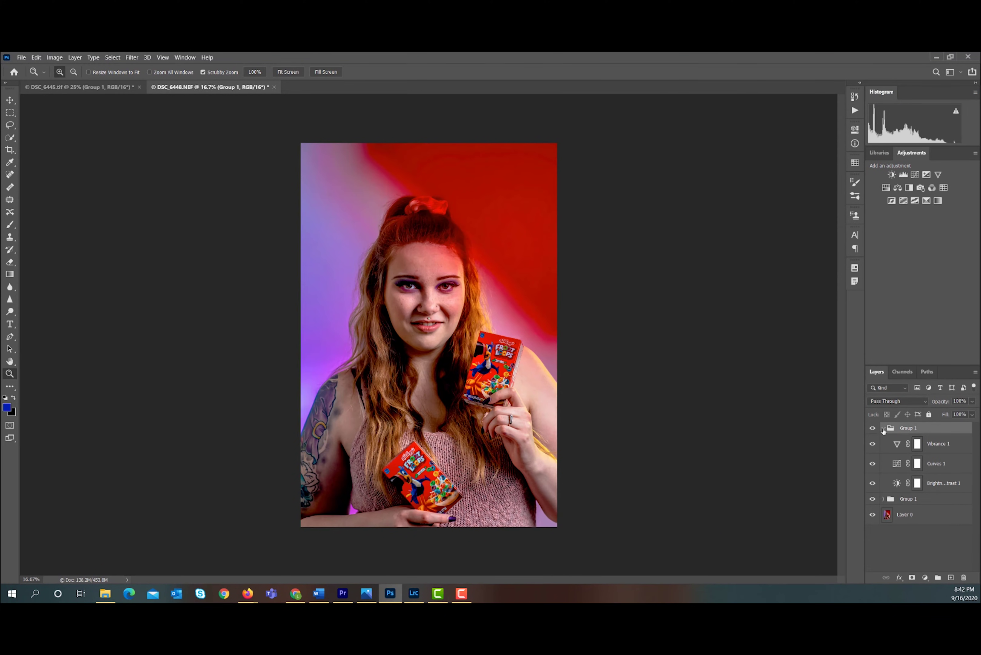
click(883, 428)
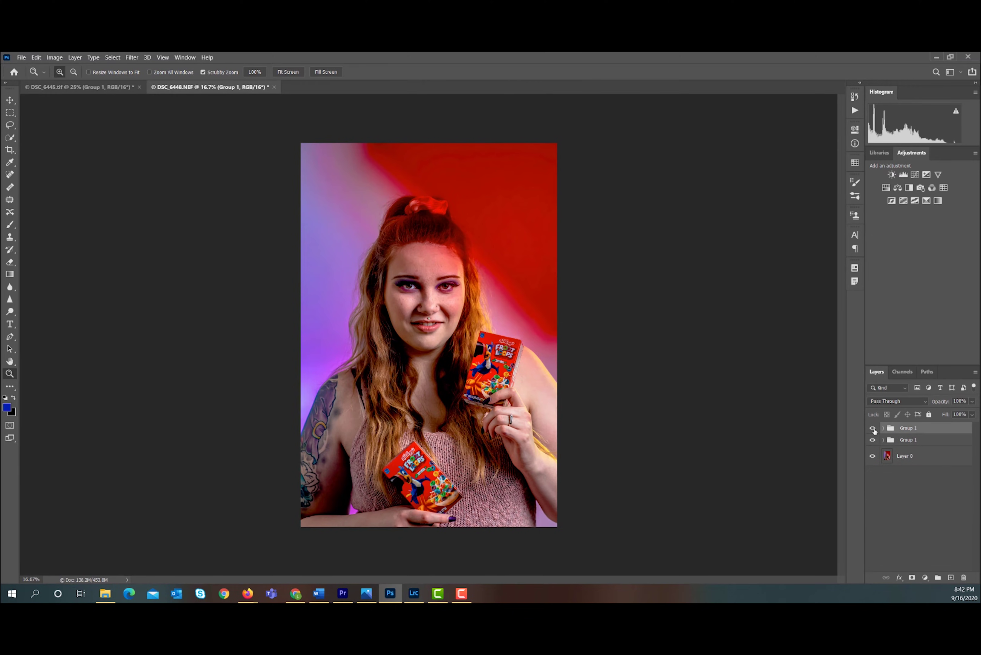
click(872, 428)
click(872, 429)
click(872, 428)
click(872, 428)
click(872, 428)
click(872, 428)
click(882, 428)
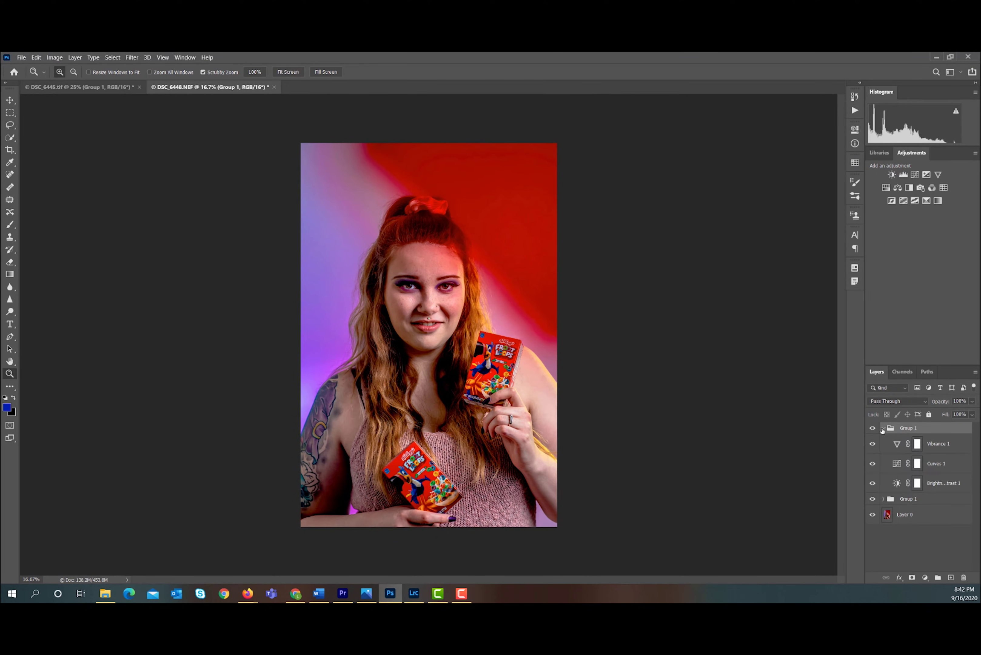
click(883, 499)
Add a new layer named 'background' above the Color layer
scroll(908, 555, down, 1)
click(924, 551)
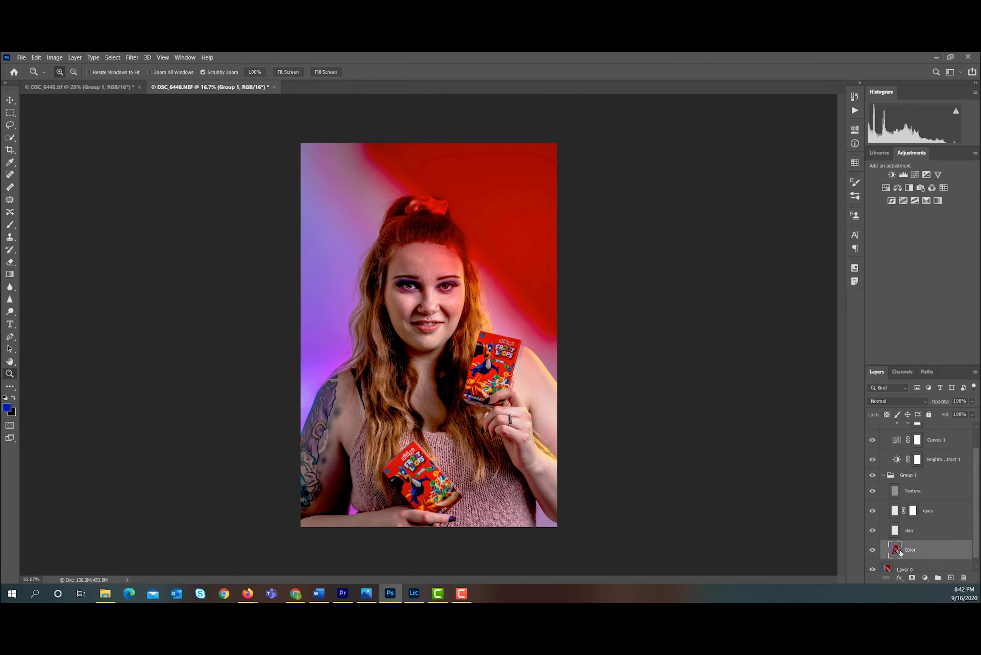
click(950, 577)
double_click(916, 548)
text(backgro)
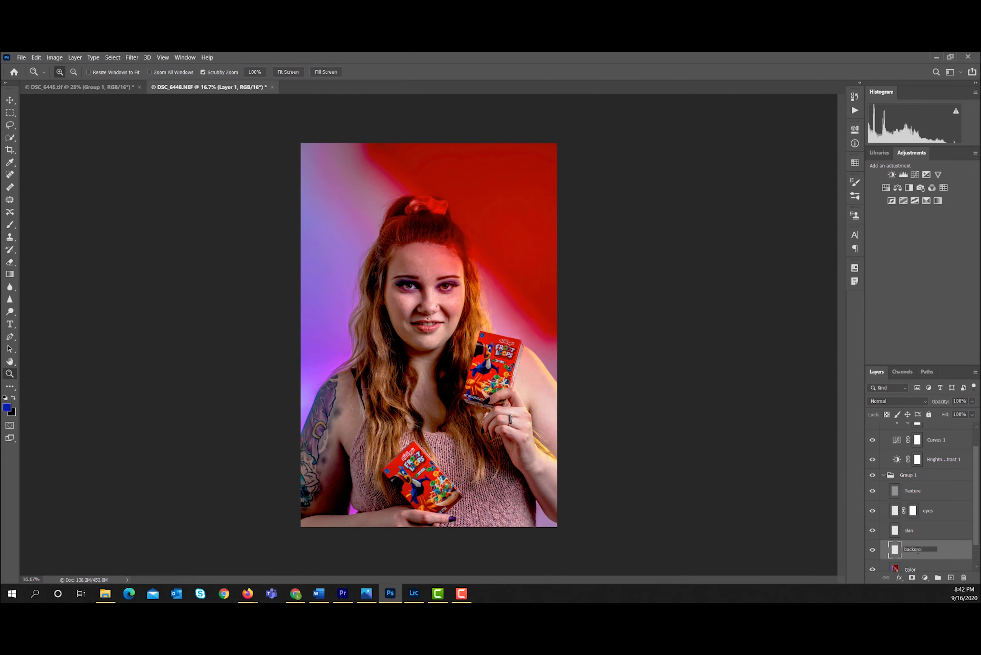
text(und)
key(Return)
Zoom into the upper portrait, then blur and patch the backdrop behind the model
click(382, 166)
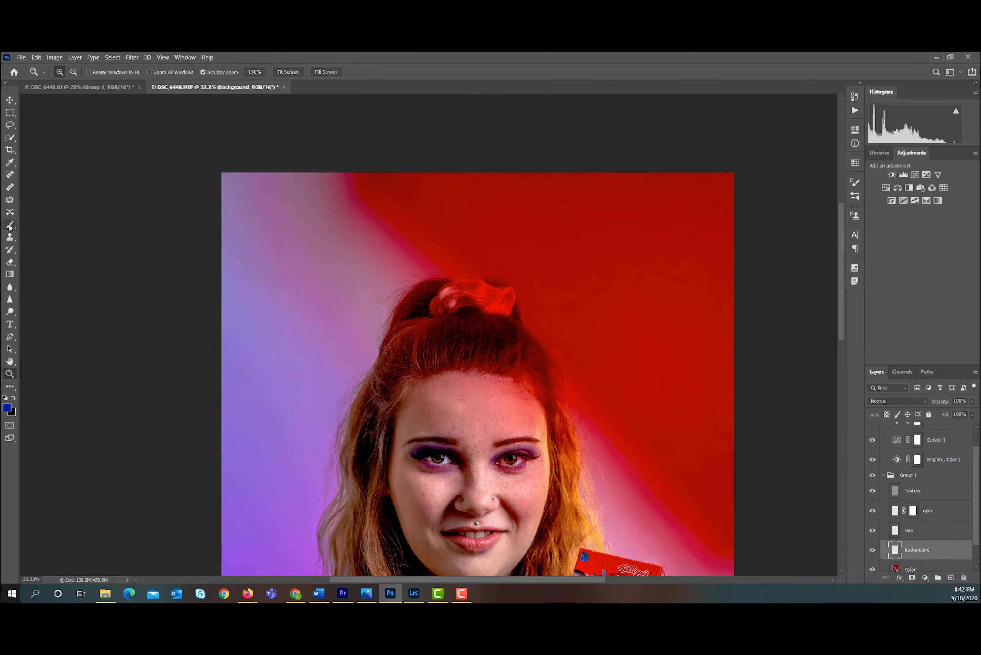
key(b)
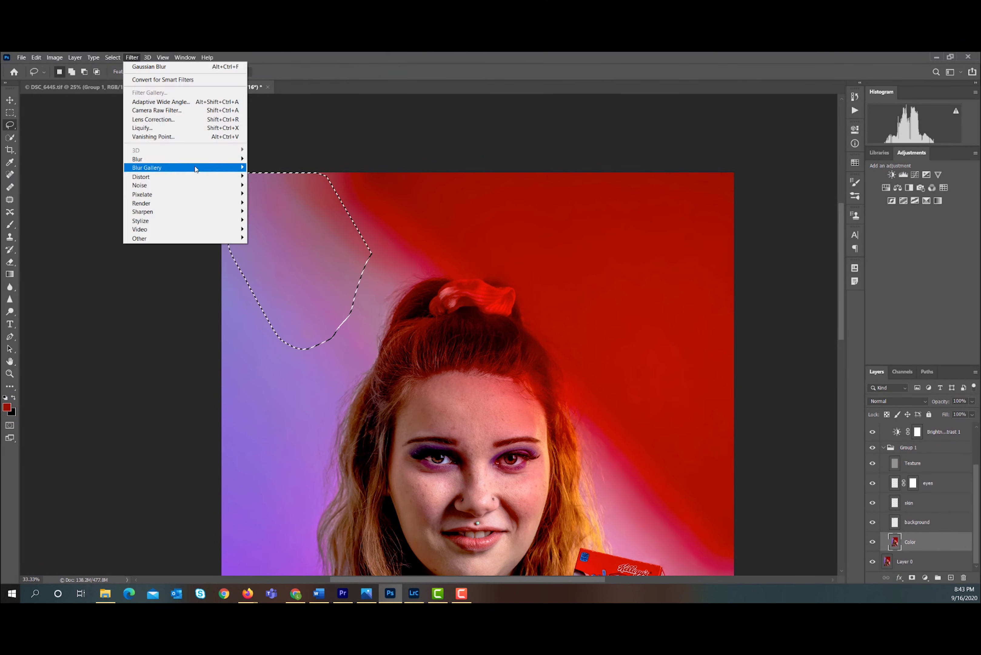
click(274, 203)
key(Return)
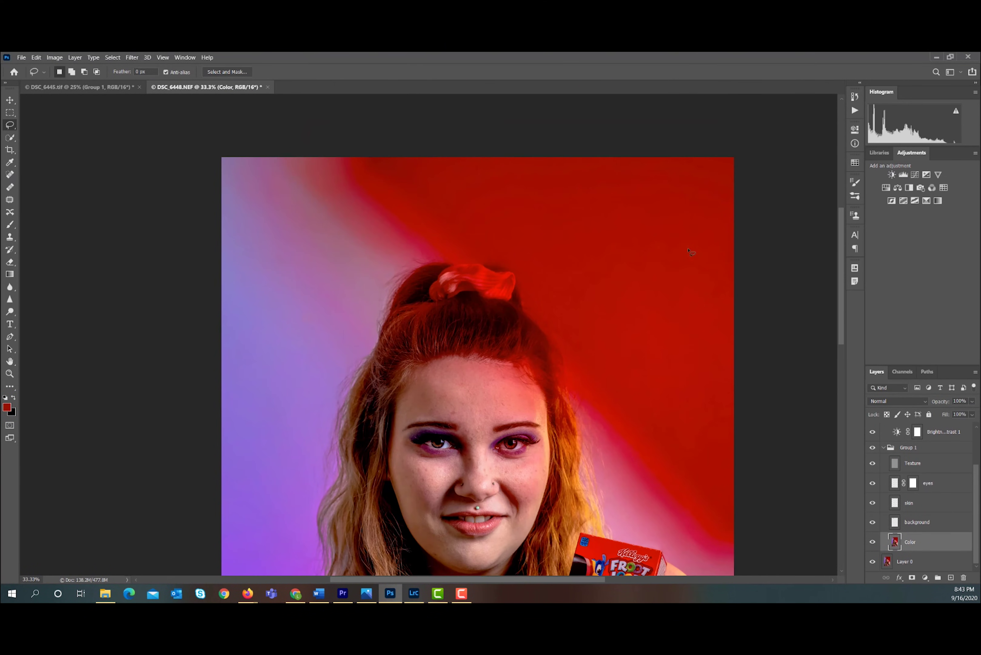
mouse_move(311, 157)
mouse_down()
mouse_move(375, 272)
mouse_move(324, 212)
mouse_move(383, 263)
mouse_up()
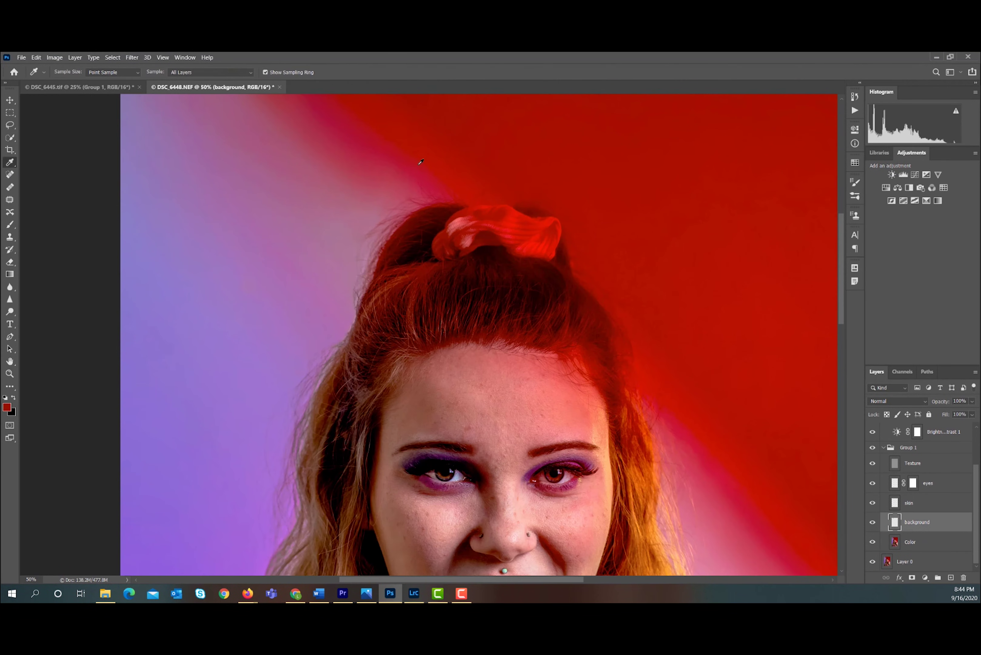
key(j)
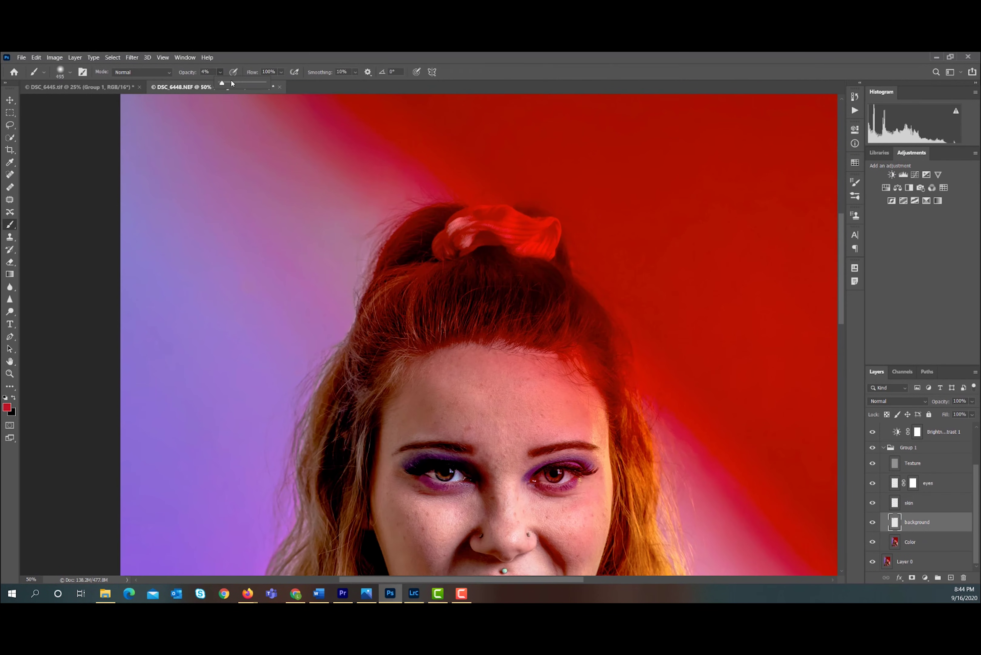
scroll(284, 135, up, 2)
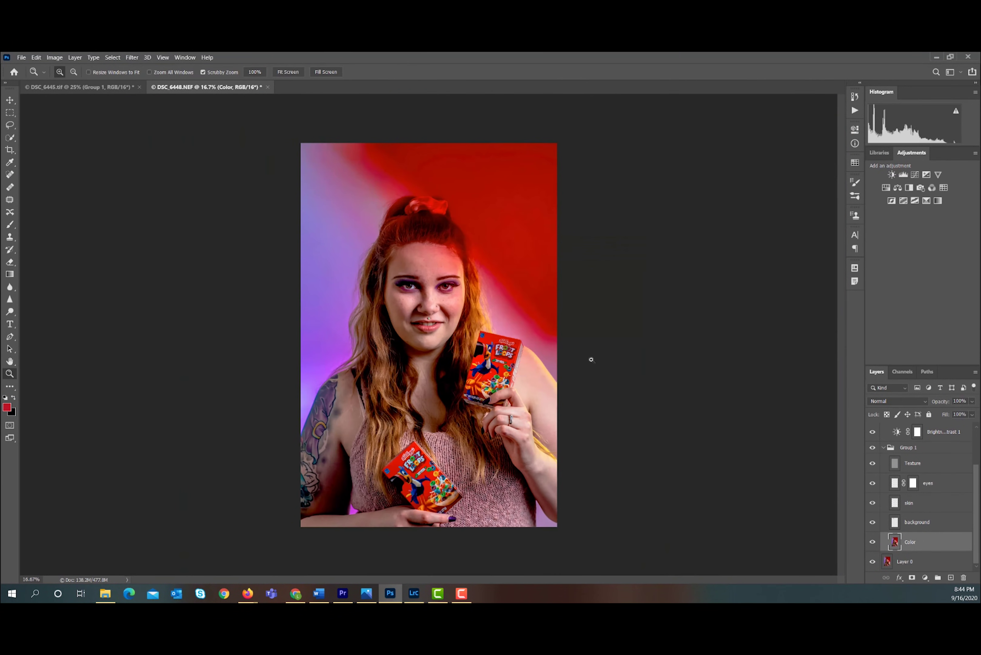
On the background layer, set a blue foreground and a much larger, lower-opacity brush
click(913, 523)
key(b)
click(7, 407)
click(440, 332)
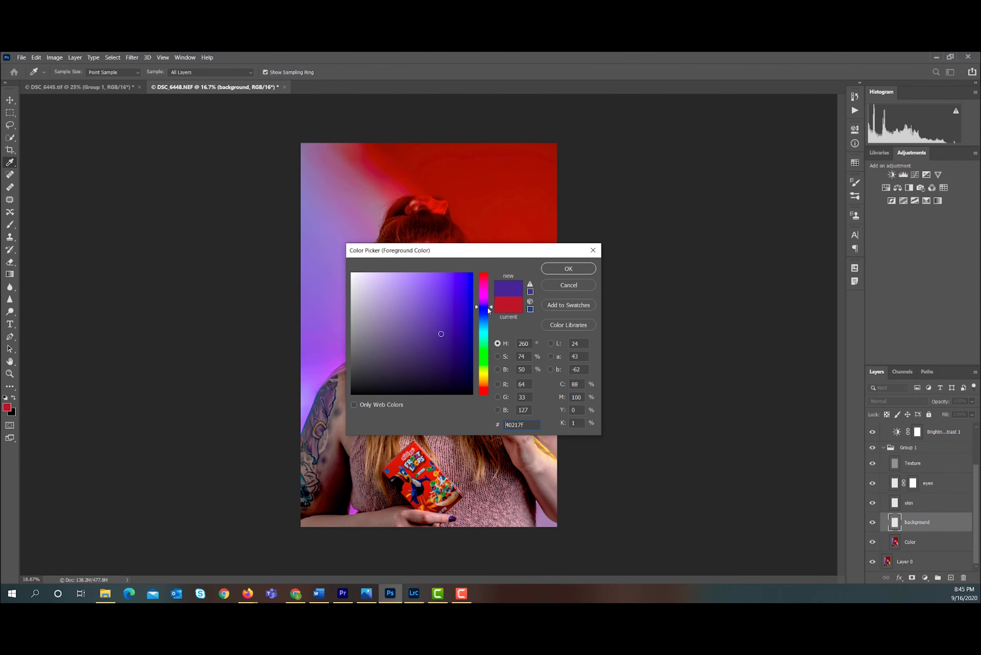
key(Return)
click(70, 72)
text(1811)
key(Return)
key(1)
key(4)
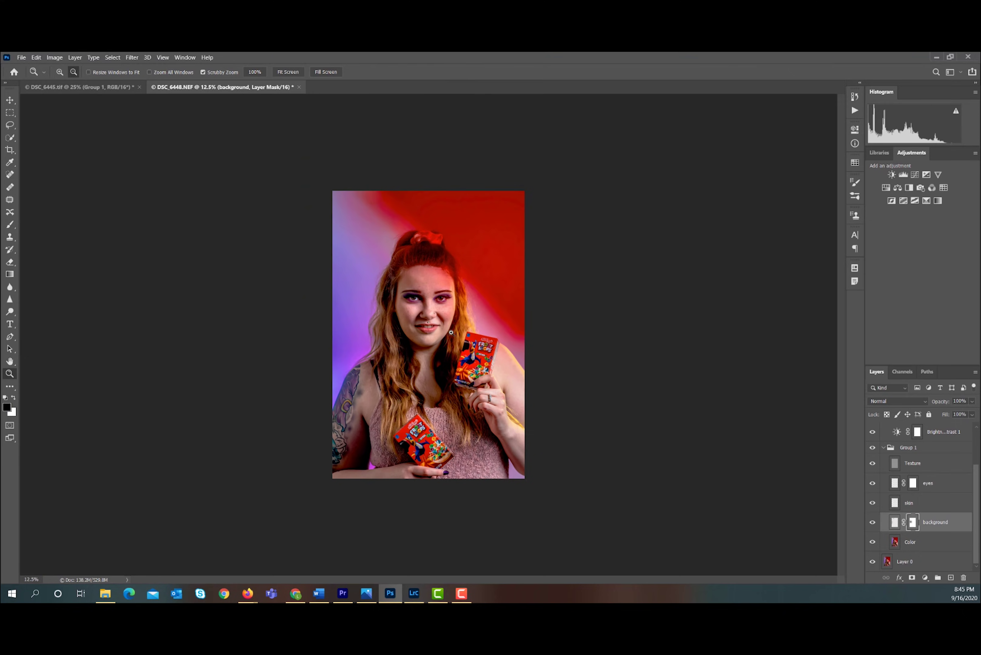
Zoom to 100% on the face and toggle the retouching group to compare skin
click(450, 332)
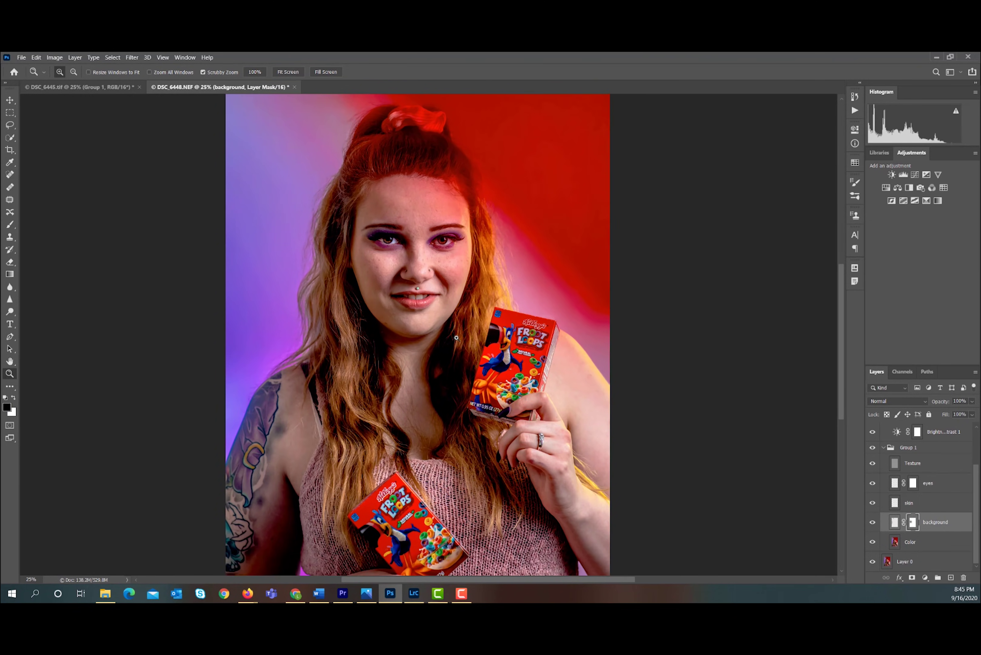
click(404, 260)
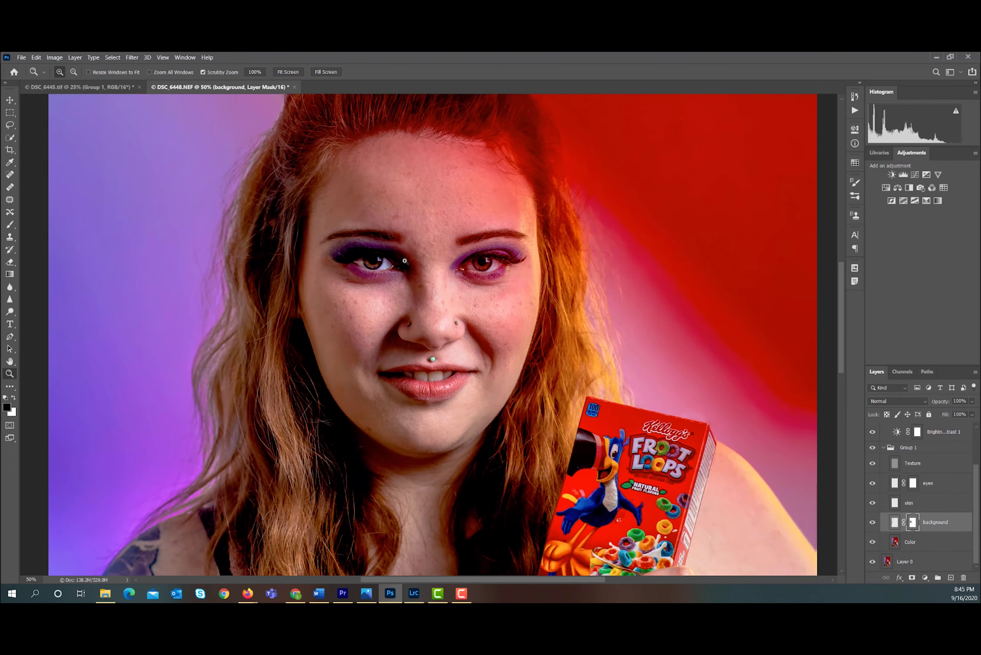
click(473, 291)
click(473, 282)
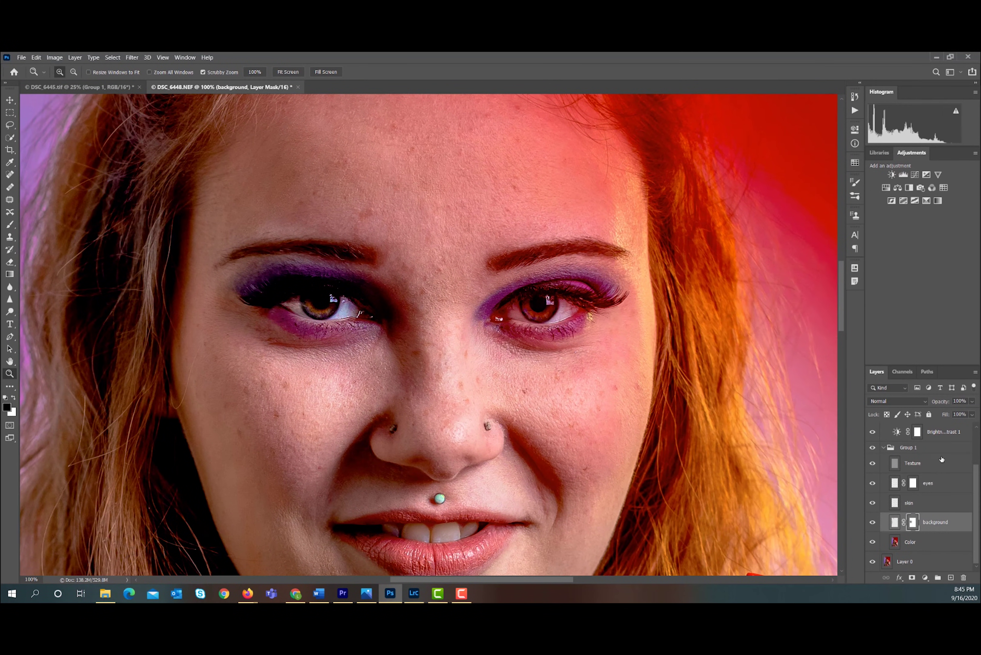
click(872, 447)
click(872, 448)
Dodge the face on the Color layer with a 40 px, then 161 px brush, then switch to Burn
click(918, 541)
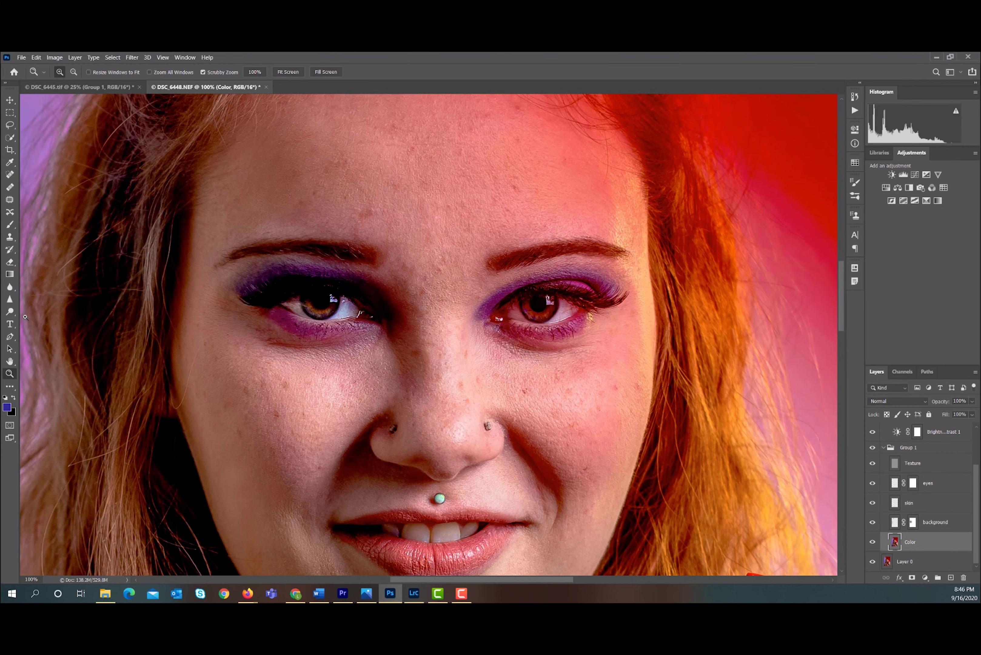
key(o)
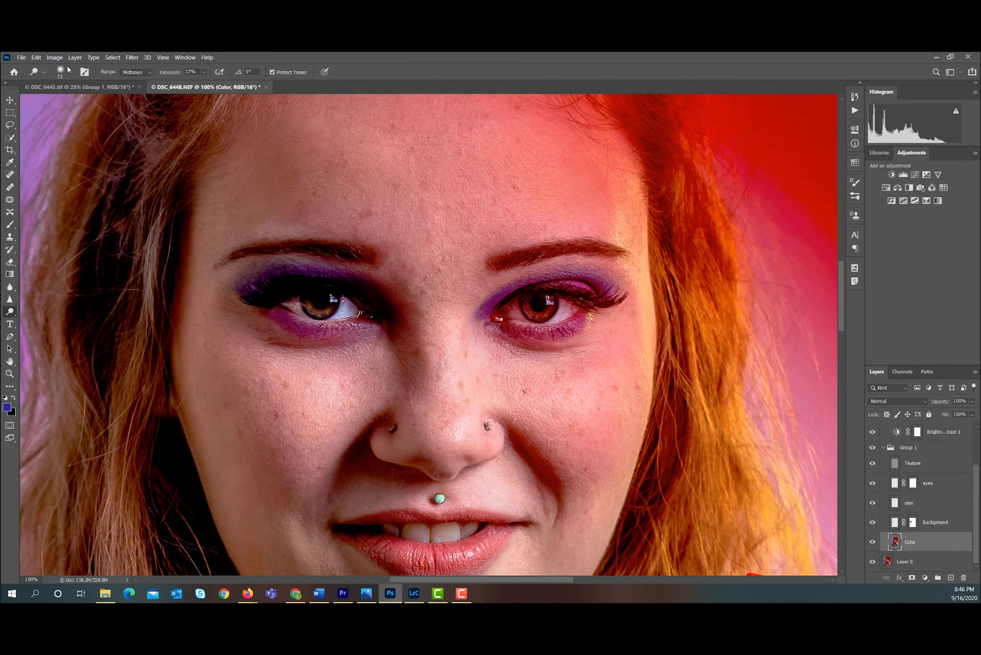
click(69, 71)
key(Return)
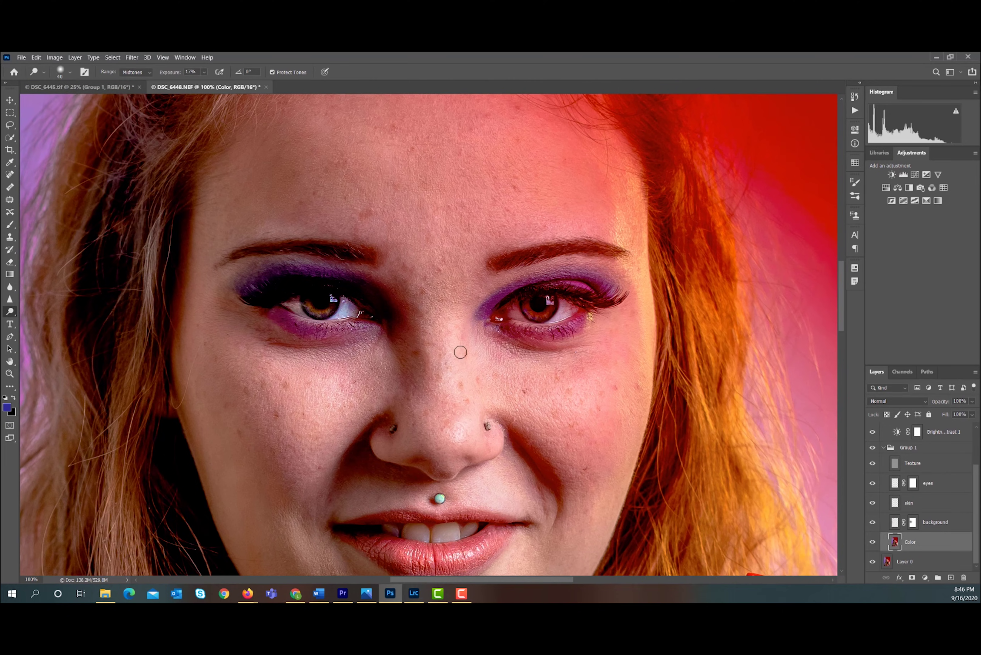
click(60, 71)
drag(32, 101, 49, 102)
key(Return)
key(ctrl+minus)
key(ctrl+minus)
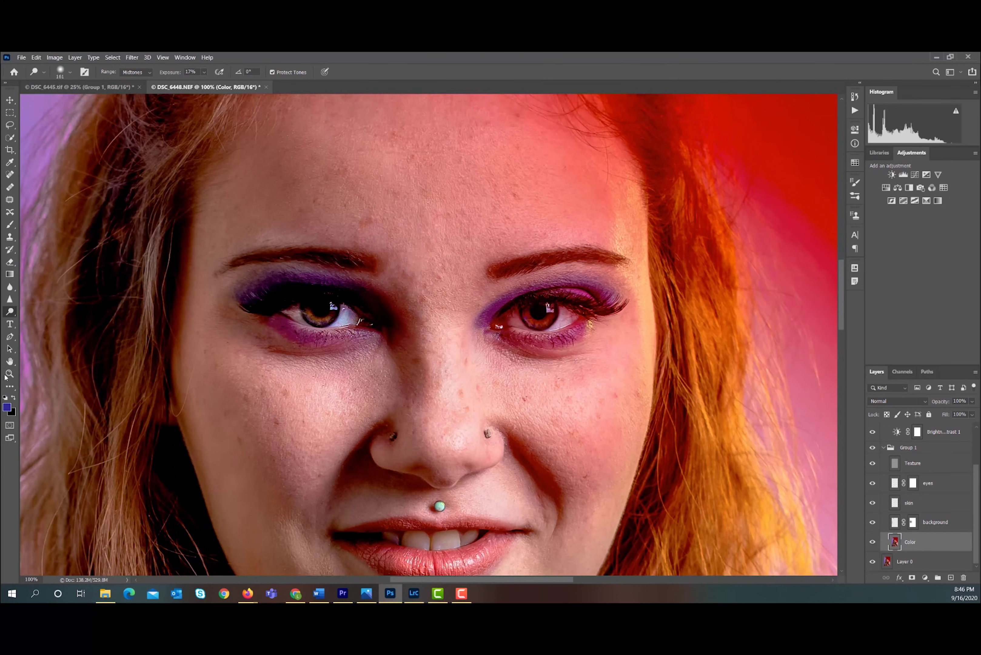
key(shift+o)
scroll(576, 393, down, 1)
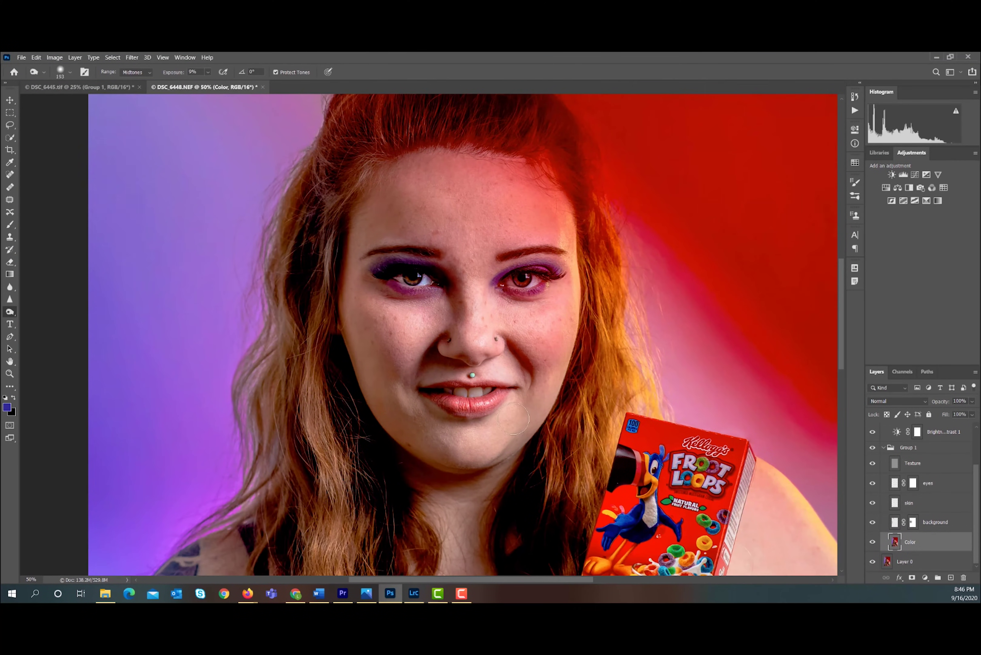
Toggle the retouching group repeatedly to compare, then zoom out until the whole photo fits
click(872, 448)
click(872, 448)
click(872, 448)
click(872, 448)
click(872, 448)
click(872, 448)
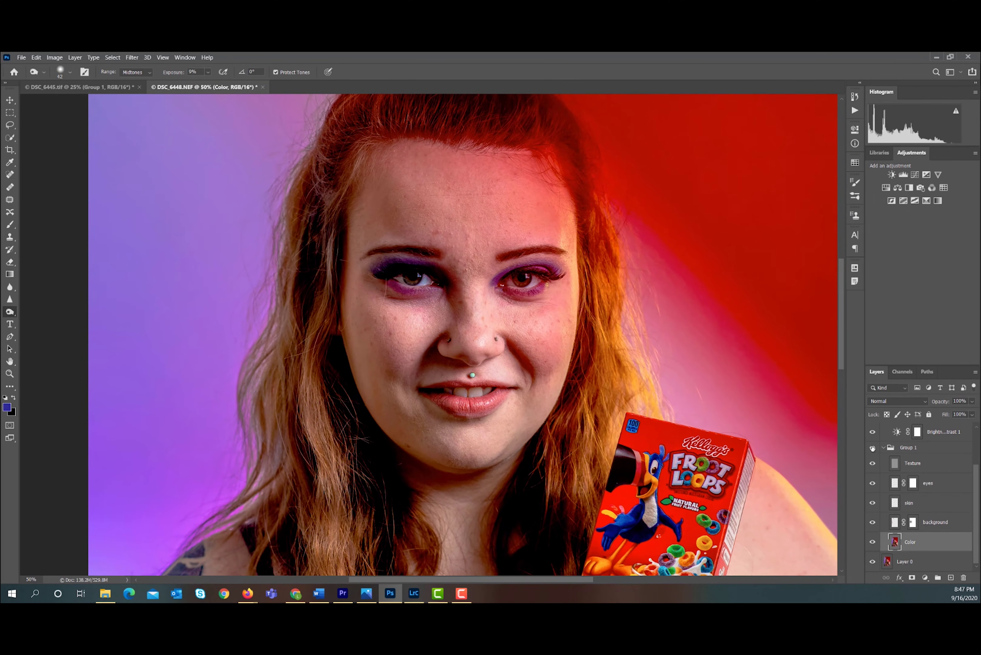
click(872, 448)
key(z)
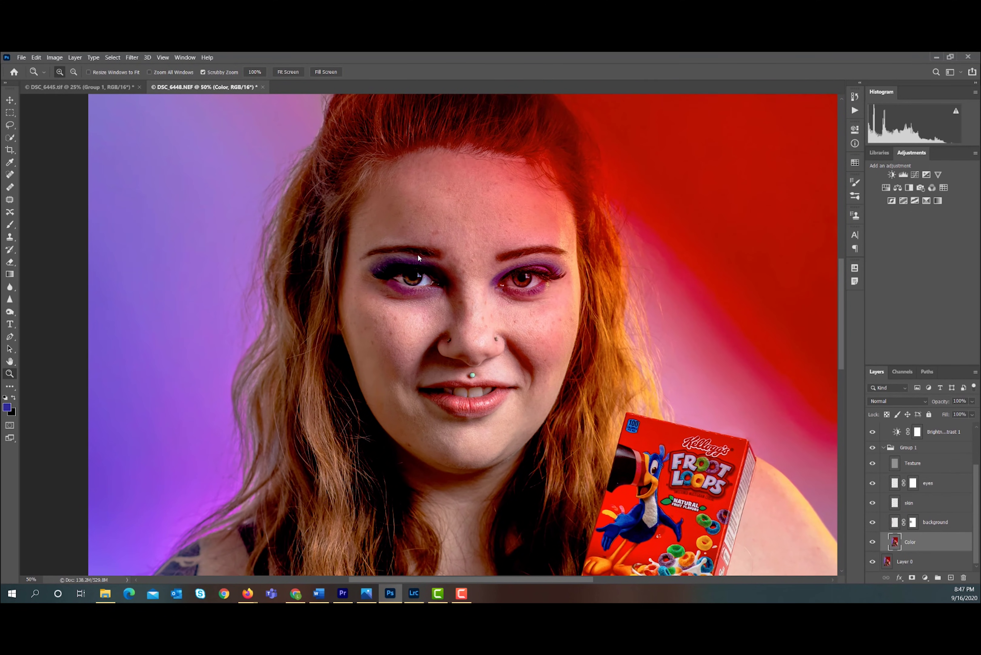
alt+click(418, 257)
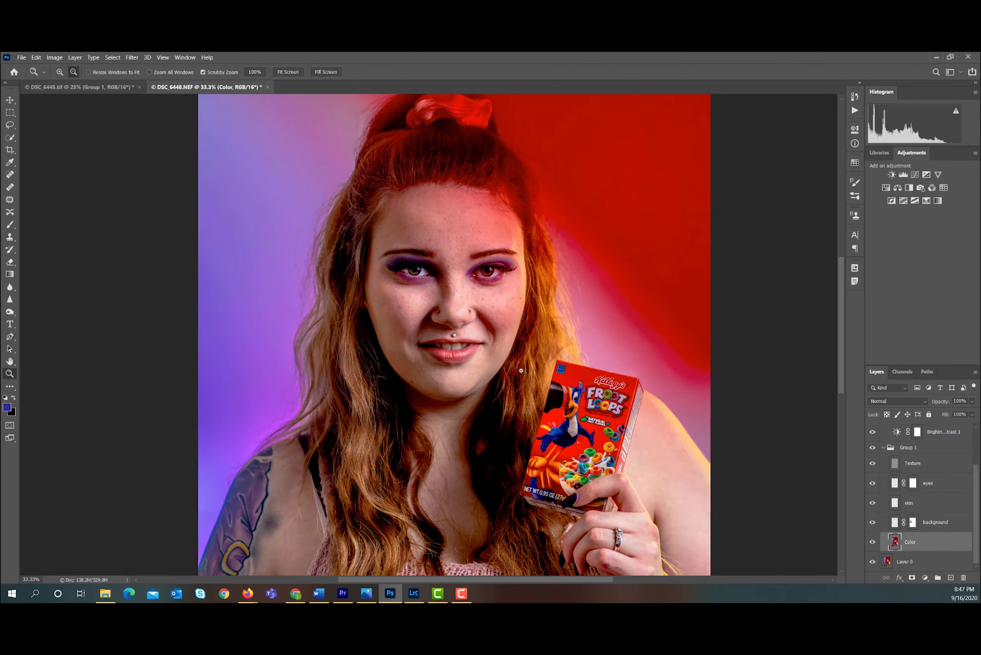
drag(521, 370, 495, 357)
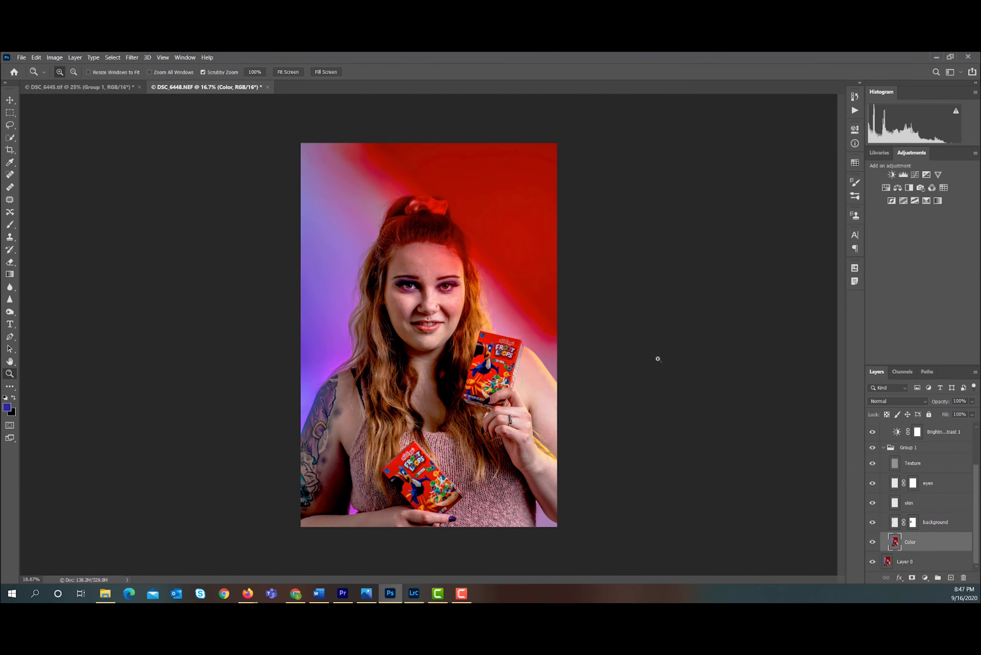
Collapse both groups and combine them into Group 2 with Ctrl+G
click(884, 448)
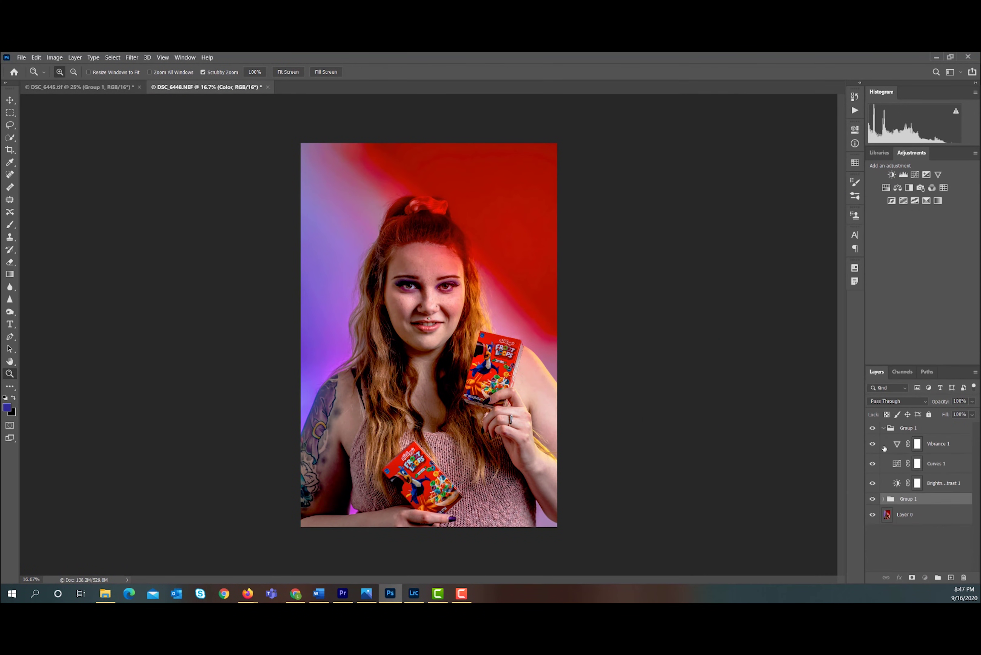
click(883, 428)
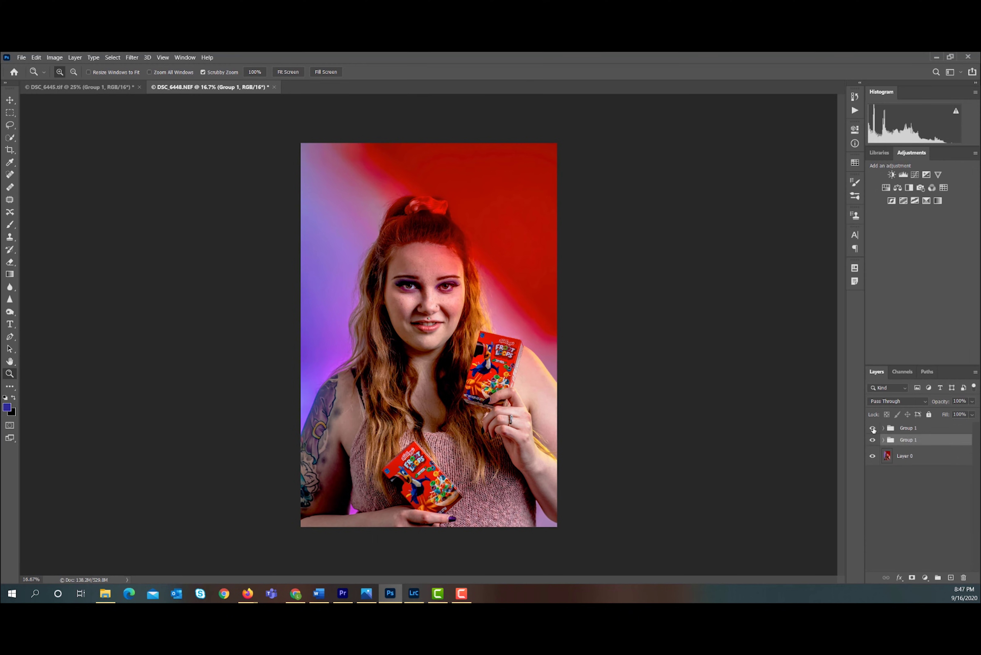
shift+click(925, 429)
key(ctrl+g)
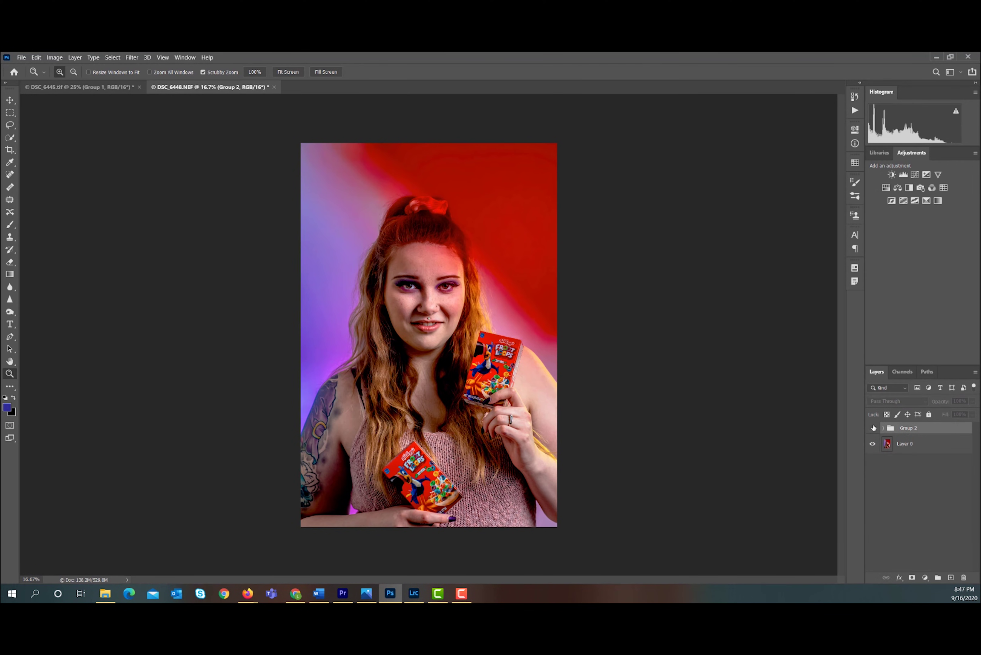
Toggle Group 2 against the original, then show the unedited photo in Photos snapped left
click(873, 427)
click(873, 428)
click(366, 592)
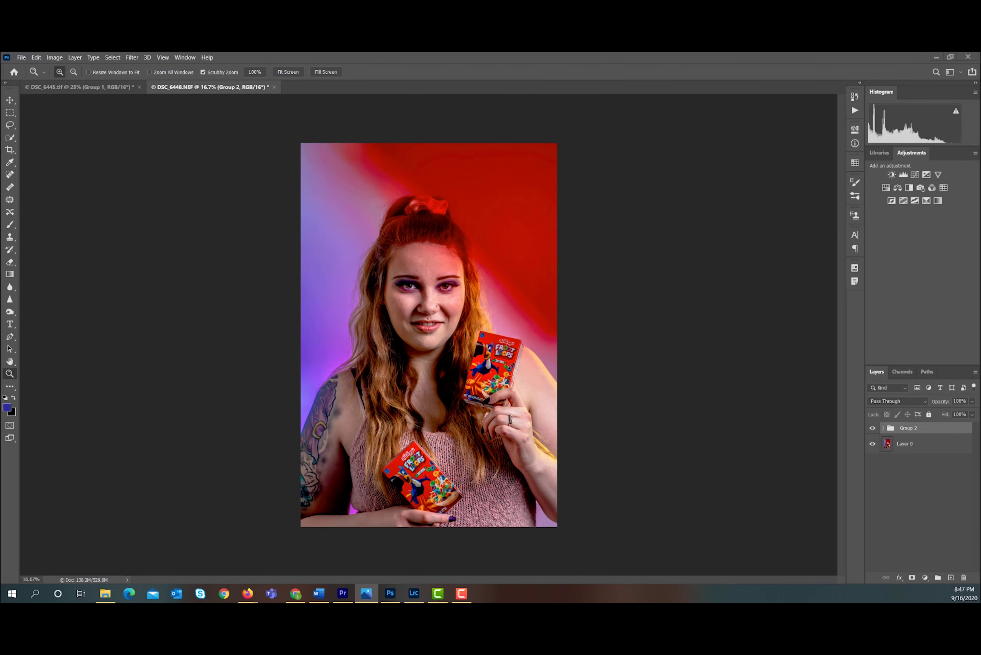
drag(165, 63, 7, 105)
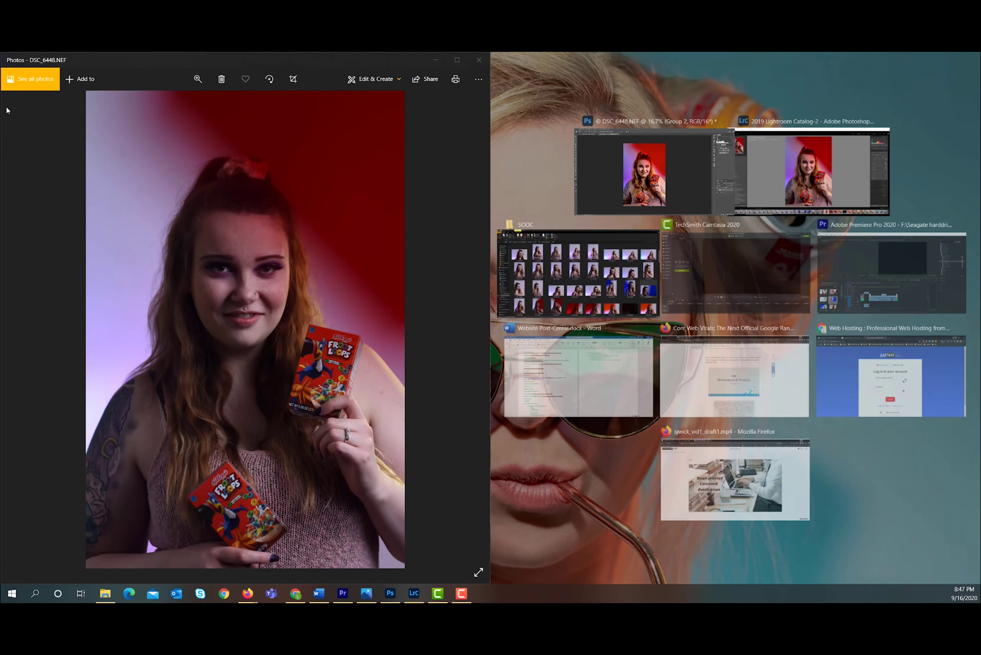
Choose Photoshop in Snap Assist to fill the right half beside the unedited photo
click(651, 170)
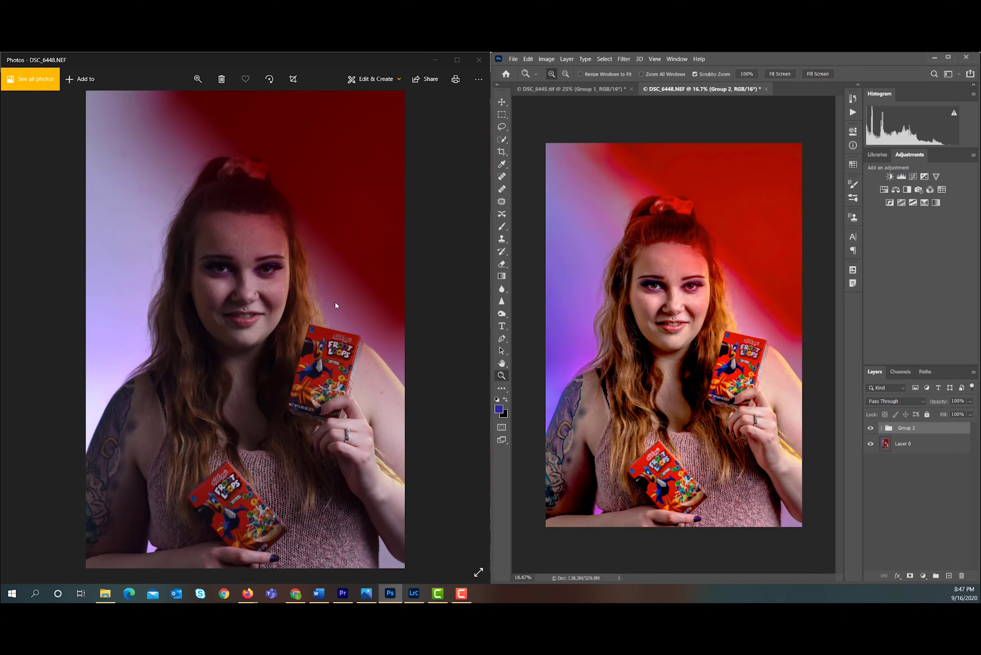